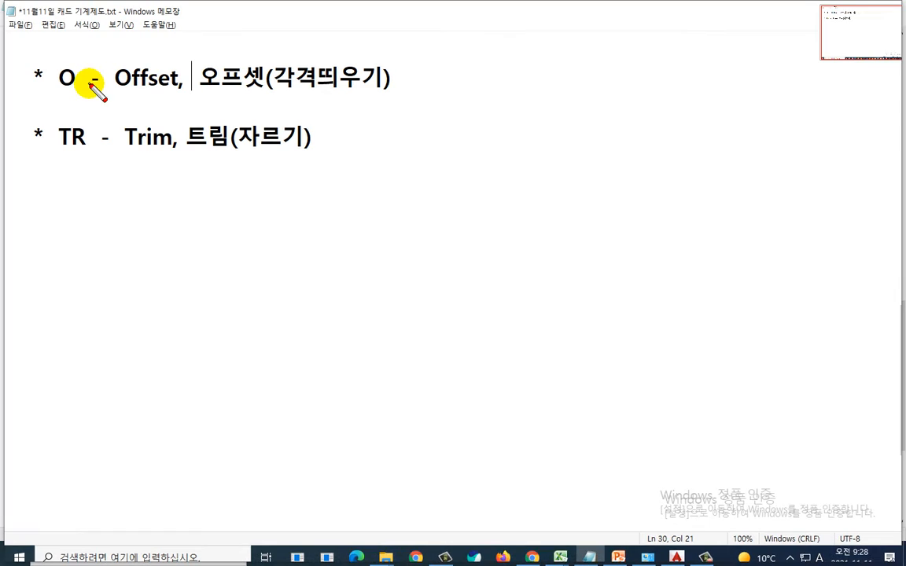
mouse_move(80, 78)
left_mouse_down()
mouse_move(56, 84)
mouse_move(76, 56)
mouse_move(85, 79)
left_mouse_up()
mouse_move(88, 134)
left_mouse_down()
mouse_move(53, 157)
mouse_move(89, 124)
mouse_move(56, 152)
mouse_move(98, 131)
mouse_move(91, 159)
left_mouse_up()
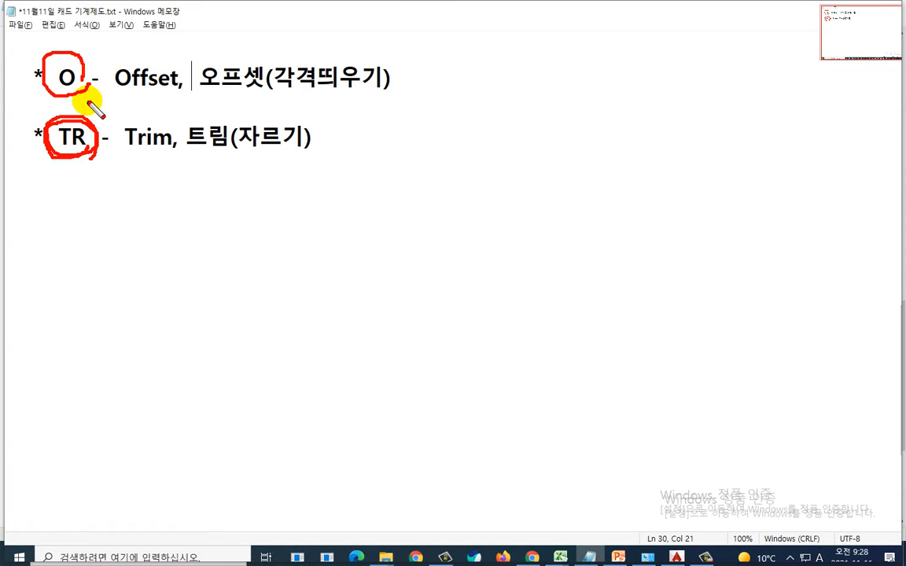
mouse_move(78, 82)
left_mouse_down()
mouse_move(43, 77)
mouse_move(79, 88)
mouse_move(72, 93)
left_mouse_up()
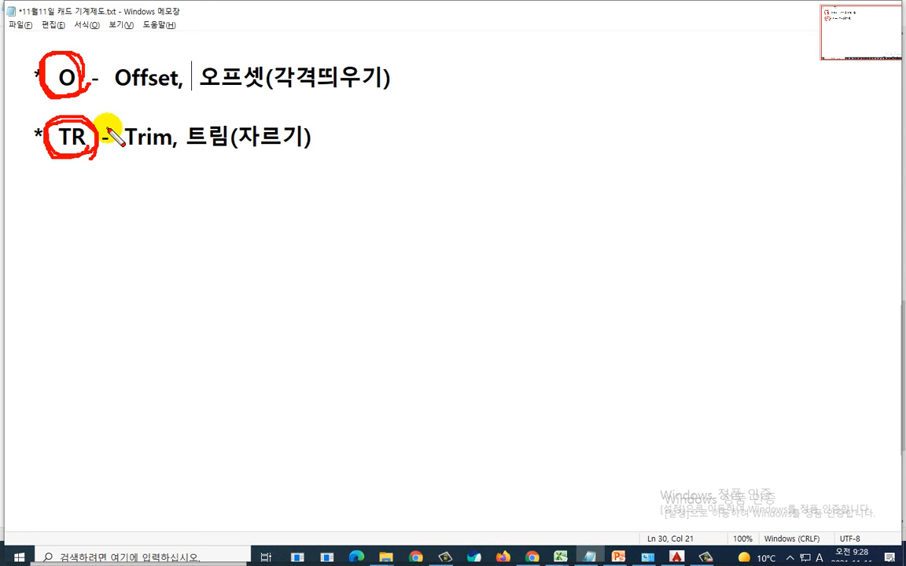
key("Escape")
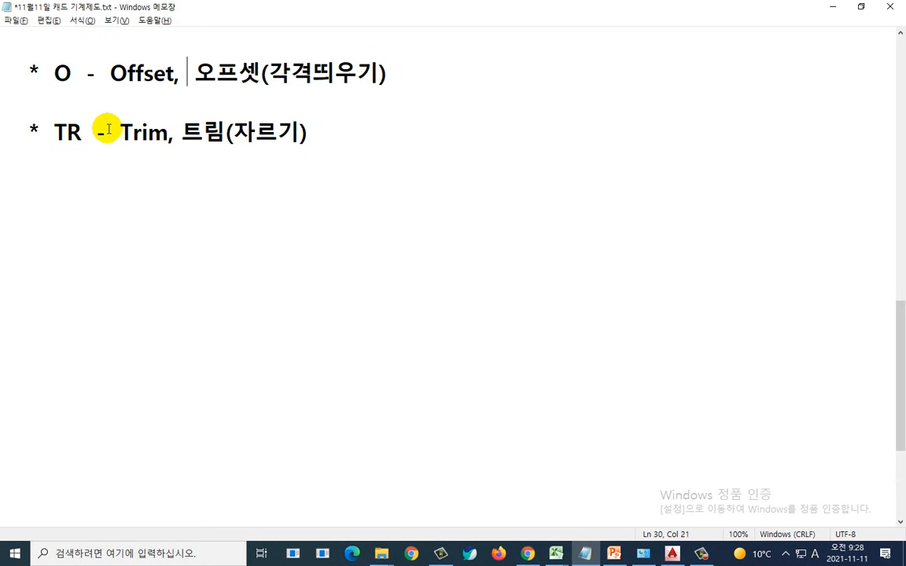
Step: Switch to the PowerPoint slide showing the circle drawing exercise and examine it
key("alt+Tab")
mouse_move(748, 414)
left_mouse_down()
mouse_move(598, 452)
mouse_move(310, 236)
mouse_move(578, 114)
mouse_move(727, 336)
mouse_move(718, 467)
left_mouse_up()
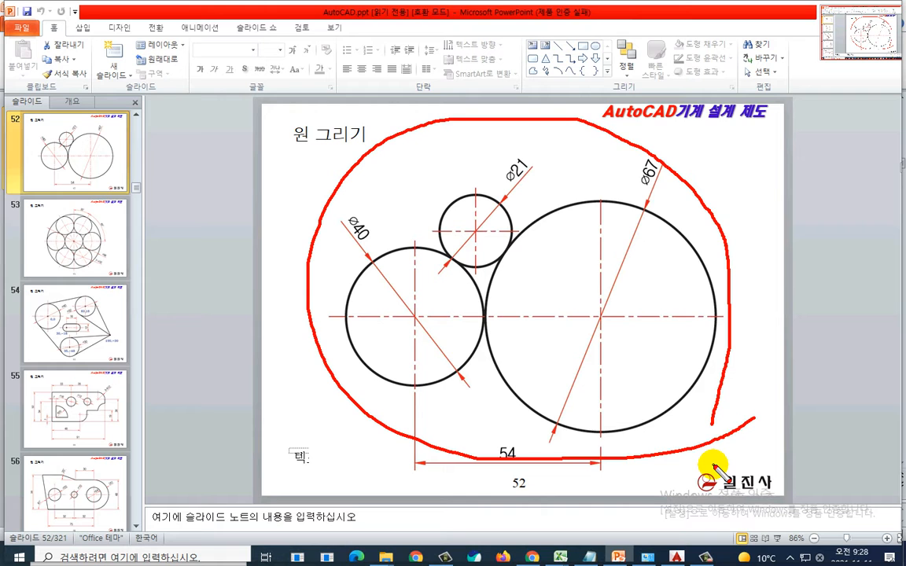
key("Escape")
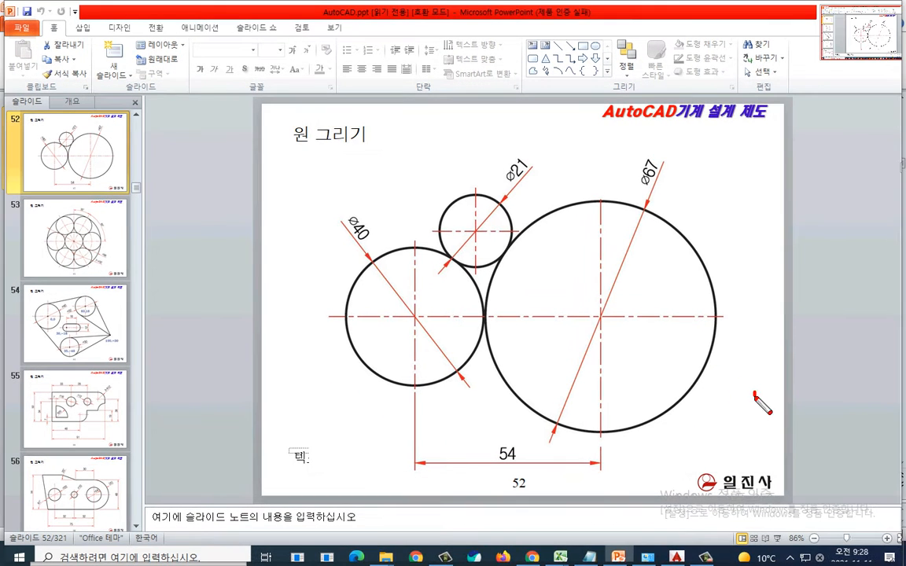
mouse_move(757, 396)
left_mouse_down()
mouse_move(503, 468)
mouse_move(307, 161)
mouse_move(639, 88)
mouse_move(736, 272)
mouse_move(727, 399)
mouse_move(684, 417)
left_mouse_up()
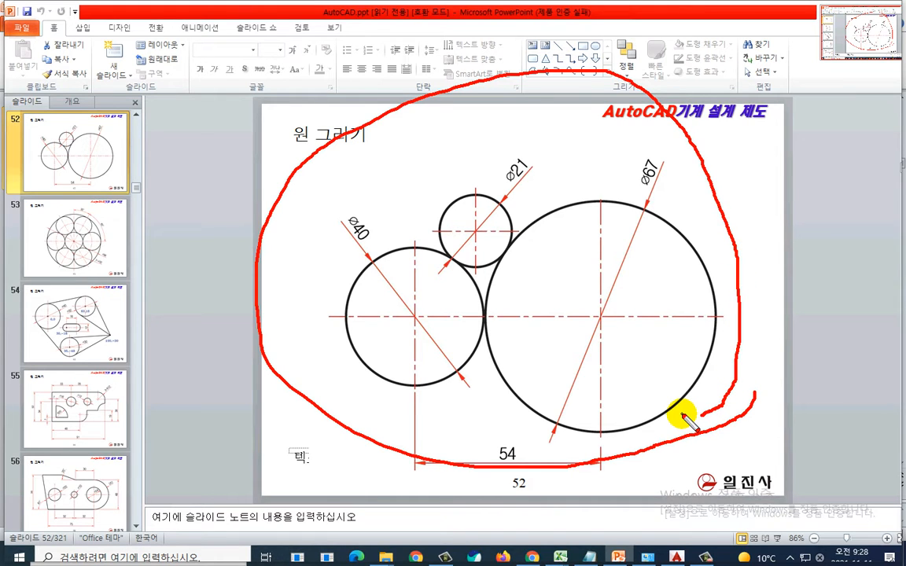
key("Escape")
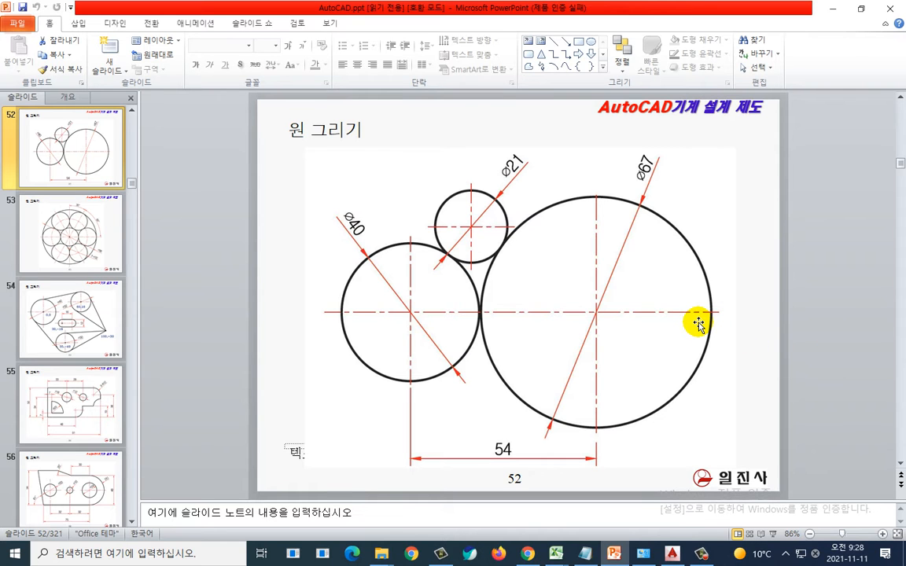
key("ctrl+2")
mouse_move(710, 392)
left_mouse_down()
mouse_move(614, 432)
mouse_move(586, 199)
mouse_move(619, 465)
left_mouse_up()
mouse_move(434, 389)
left_mouse_down()
mouse_move(368, 363)
mouse_move(459, 331)
mouse_move(423, 397)
left_mouse_up()
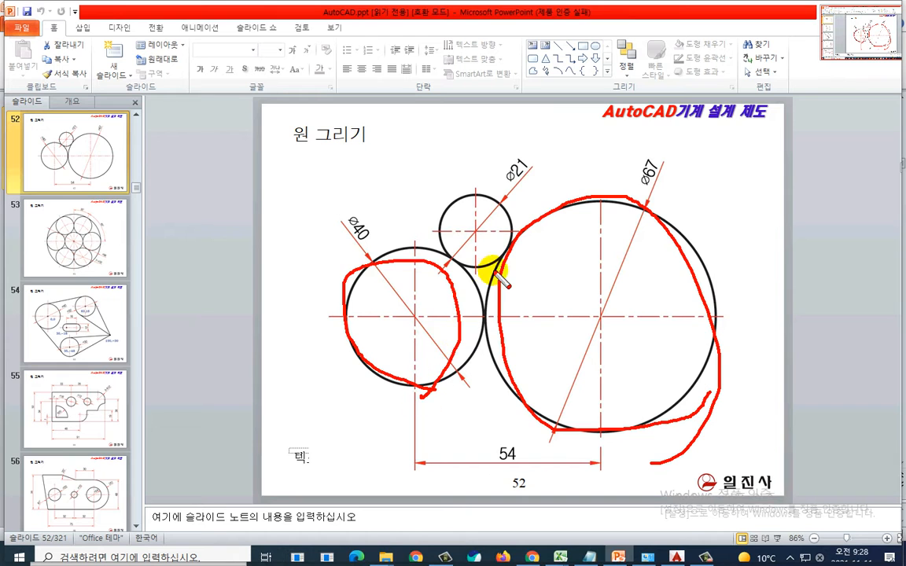
mouse_move(503, 265)
left_mouse_down()
mouse_move(457, 203)
mouse_move(496, 290)
left_mouse_up()
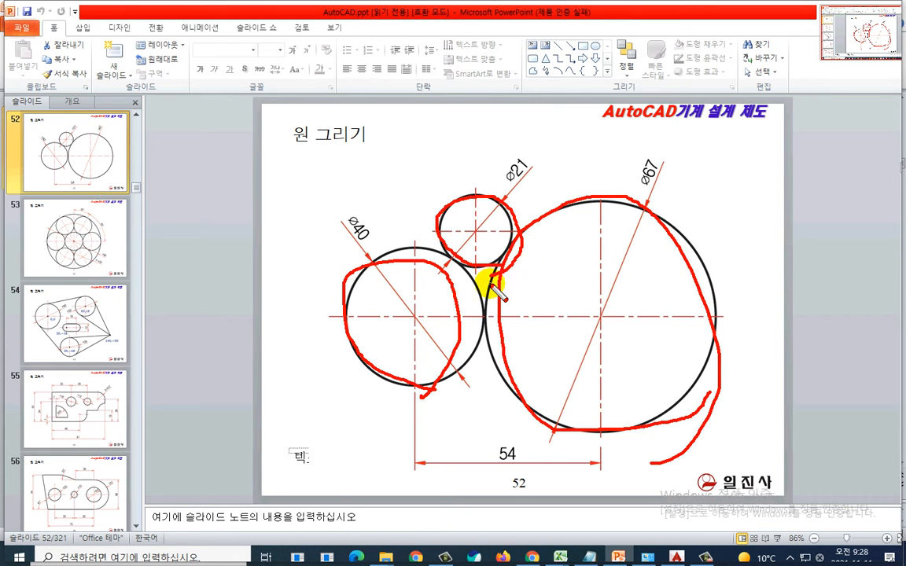
key("e")
mouse_move(531, 176)
left_mouse_down()
mouse_move(515, 166)
mouse_move(523, 201)
mouse_move(520, 190)
left_mouse_up()
key("e")
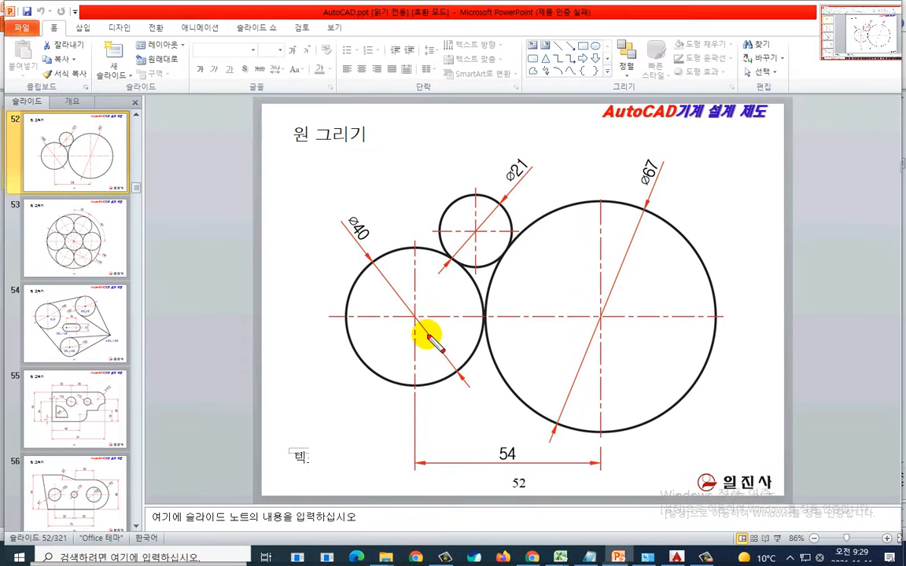
mouse_move(417, 287)
left_mouse_down()
mouse_move(428, 310)
mouse_move(417, 318)
left_mouse_up()
mouse_move(574, 323)
left_mouse_down()
mouse_move(622, 292)
mouse_move(610, 346)
mouse_move(646, 331)
mouse_move(651, 360)
left_mouse_up()
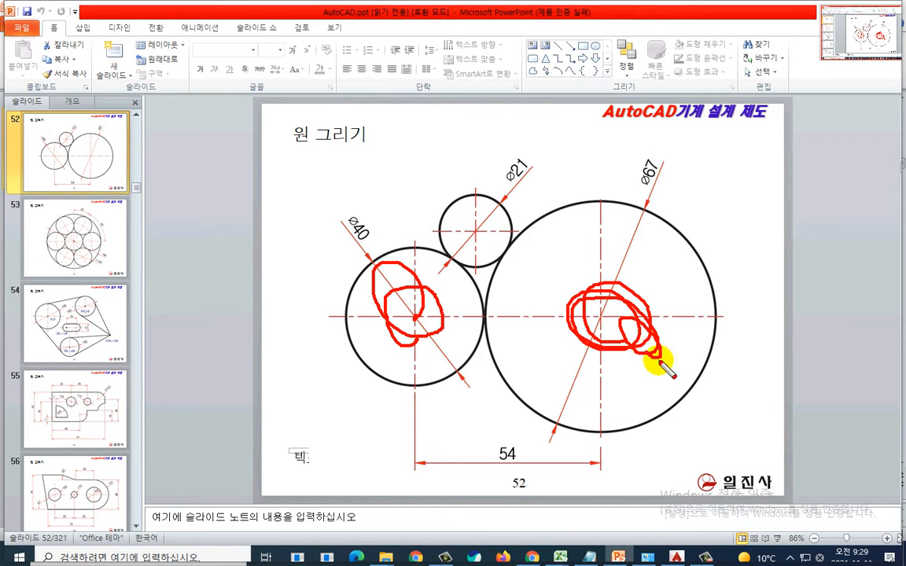
key("e")
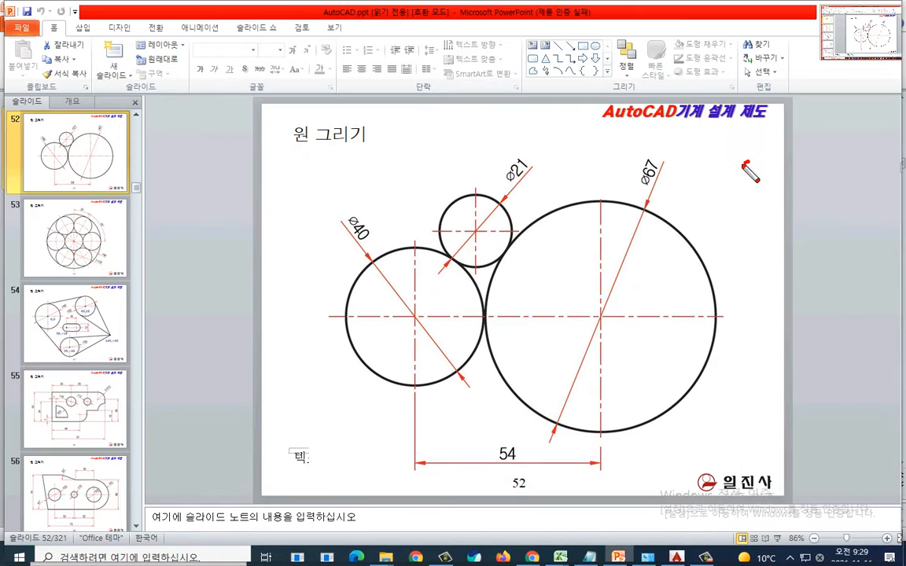
mouse_move(693, 172)
left_mouse_down()
mouse_move(689, 191)
mouse_move(724, 205)
left_mouse_up()
key("e")
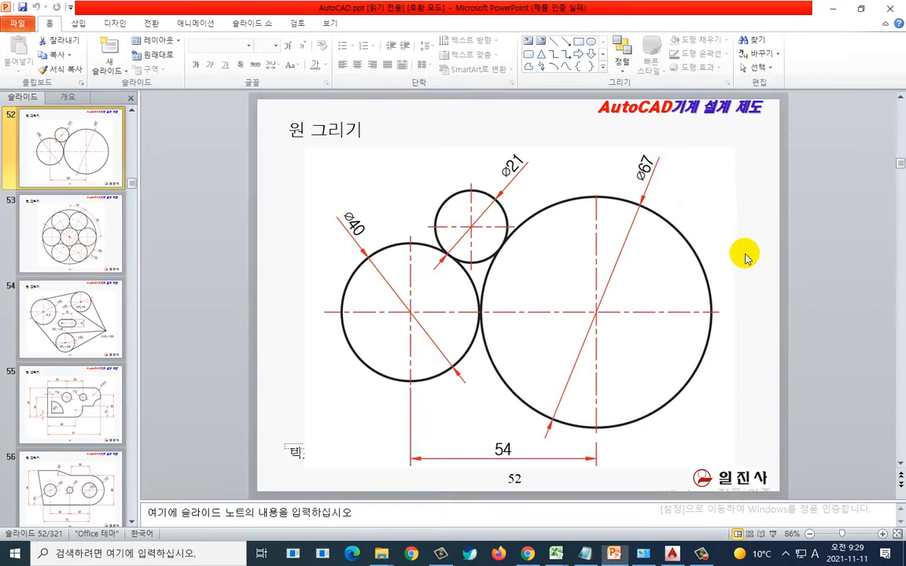
mouse_move(749, 162)
left_mouse_down()
mouse_move(705, 213)
mouse_move(740, 223)
left_mouse_up()
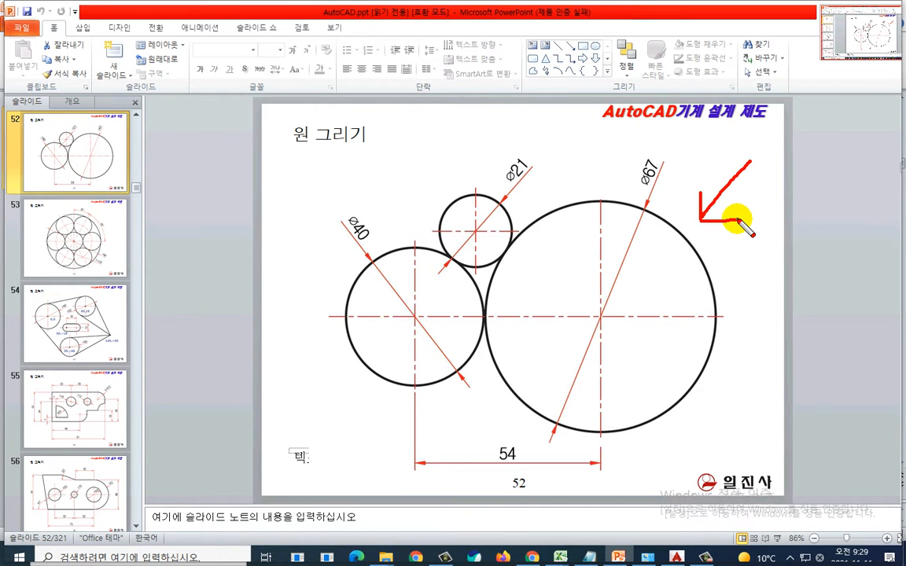
key("Escape")
Step: Switch to the empty AutoCAD drawing and start the Line command
key("super+Tab")
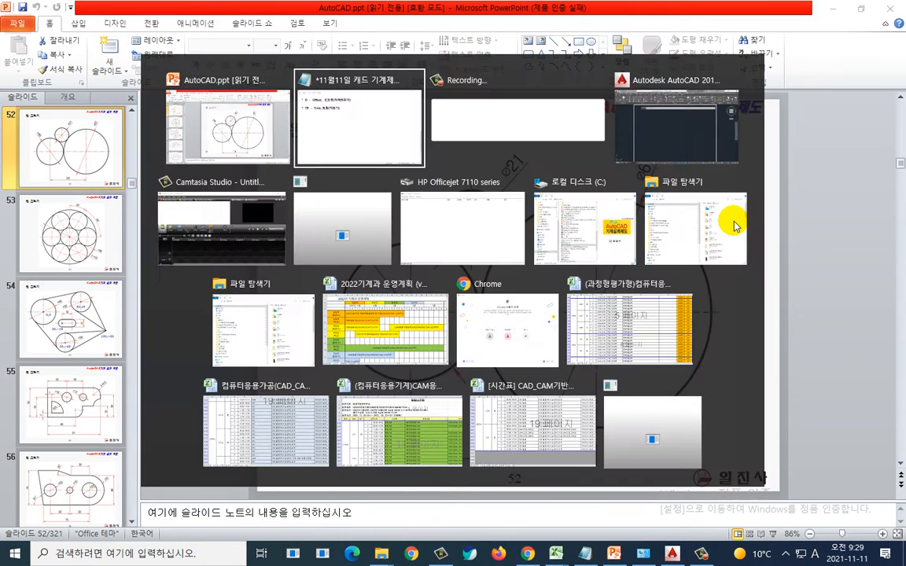
left_click(676, 126)
key("ctrl+2")
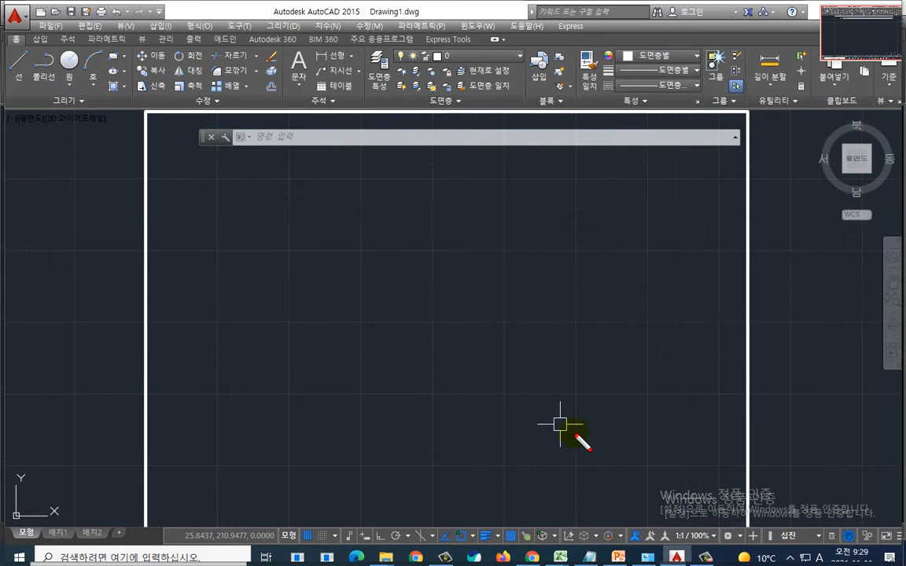
mouse_move(588, 438)
left_mouse_down()
mouse_move(461, 374)
mouse_move(623, 253)
mouse_move(603, 428)
mouse_move(584, 445)
left_mouse_up()
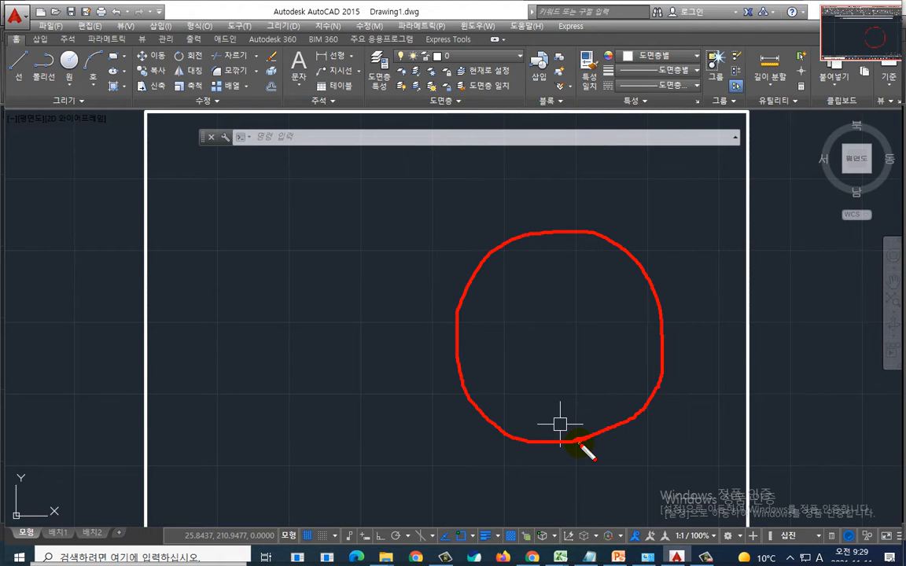
key("Escape")
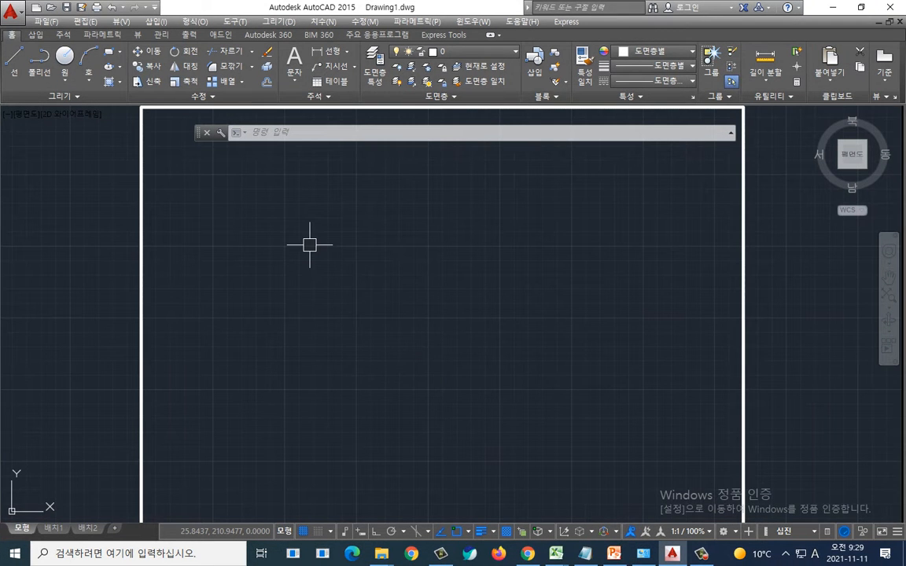
type("l")
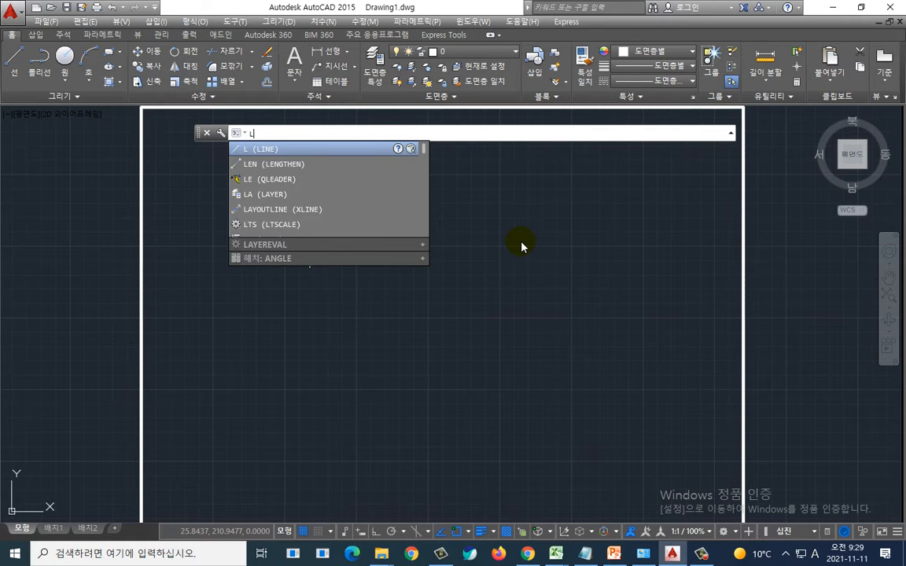
key("Return")
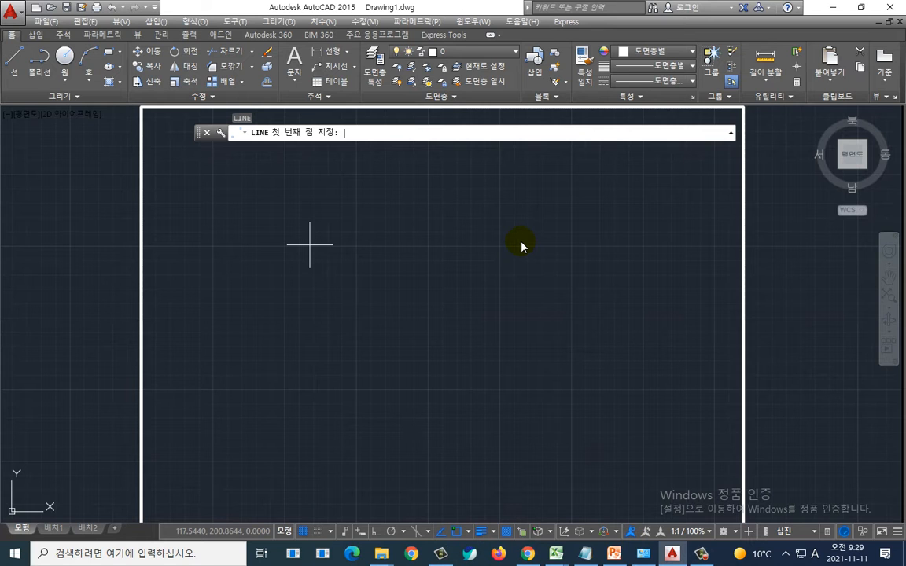
Step: Switch to the slide and examine the horizontal and vertical centre lines of the Ø67 circle
key("alt+Tab")
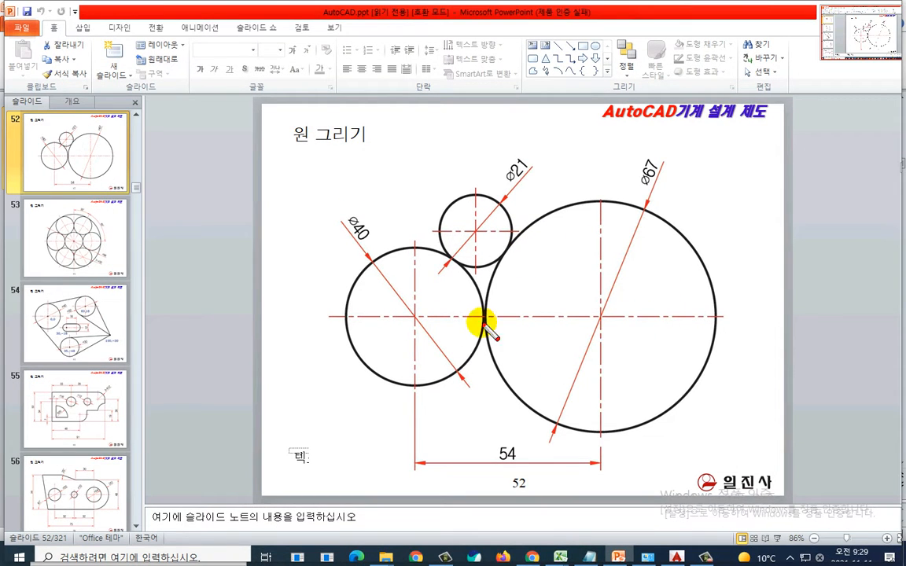
left_click_drag(455, 318, 753, 324)
mouse_move(590, 171)
left_mouse_down()
mouse_move(604, 307)
mouse_move(588, 477)
left_mouse_up()
left_click_drag(455, 318, 735, 321)
mouse_move(595, 166)
left_mouse_down()
mouse_move(603, 367)
mouse_move(596, 480)
left_mouse_up()
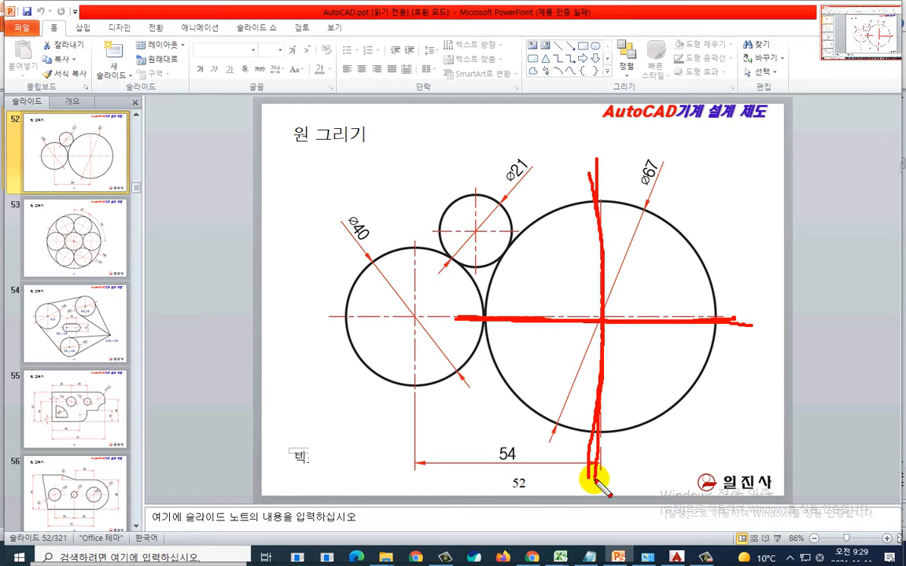
key("Escape")
Step: Return to AutoCAD, restart the Line command and draw a horizontal line with Ortho turned on
key("alt+Tab")
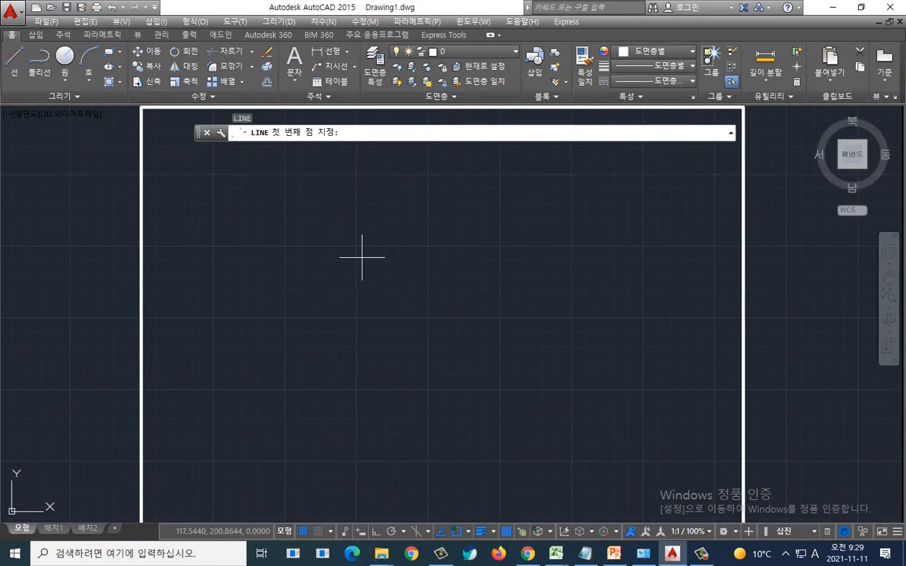
key("Escape")
type("l")
key("Return")
left_click(445, 341)
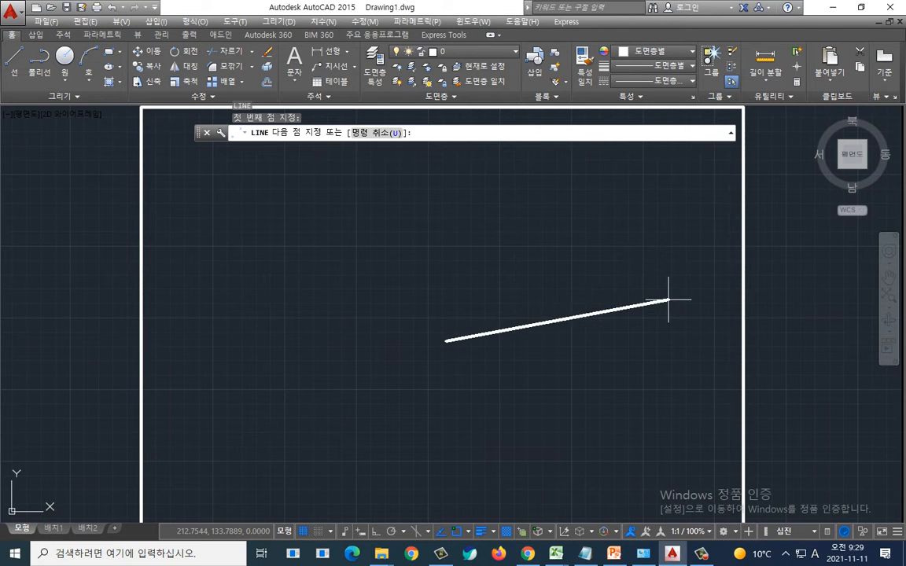
key("F8")
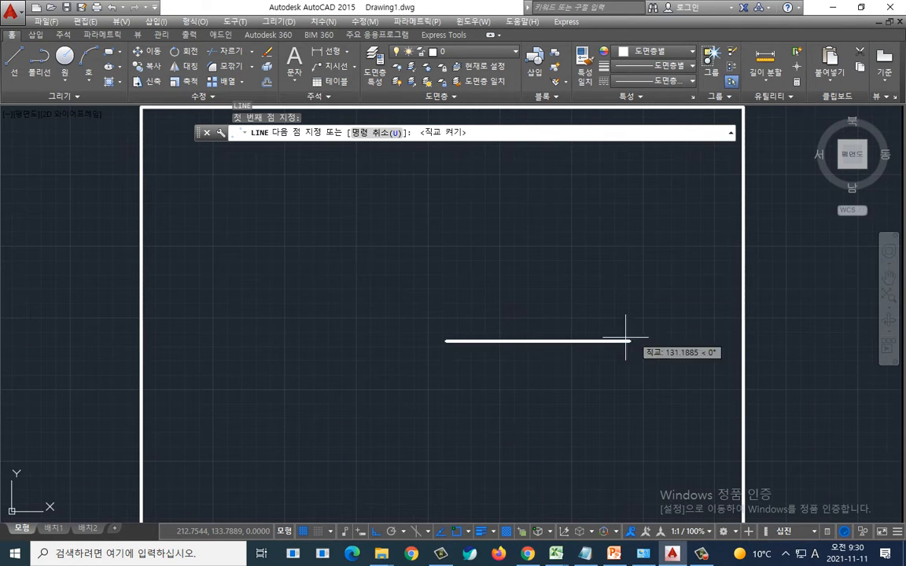
left_click(676, 342)
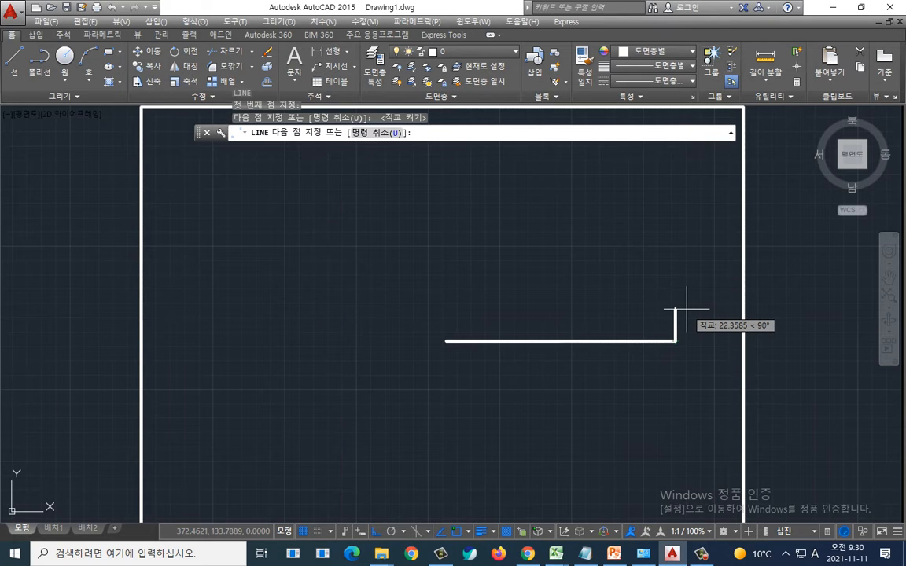
key("Return")
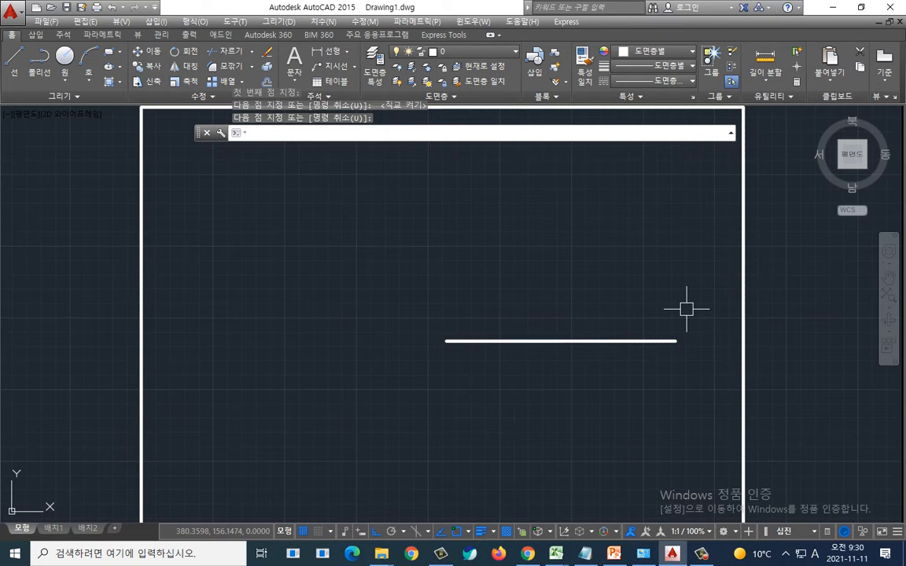
Step: Draw a vertical line crossing the middle of the horizontal line to form a centre cross
mouse_move(686, 309)
middle_mouse_down()
mouse_move(667, 287)
mouse_move(619, 298)
middle_mouse_up()
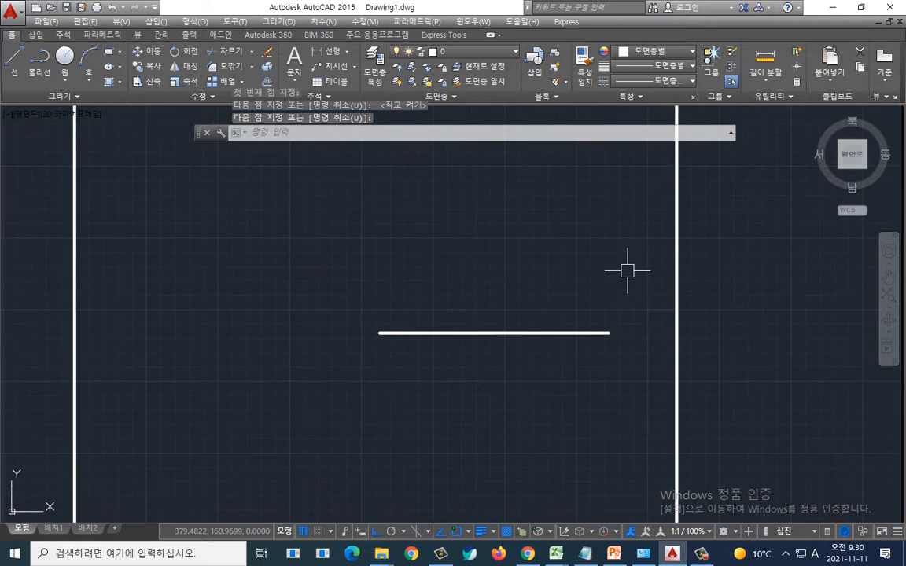
key("Return")
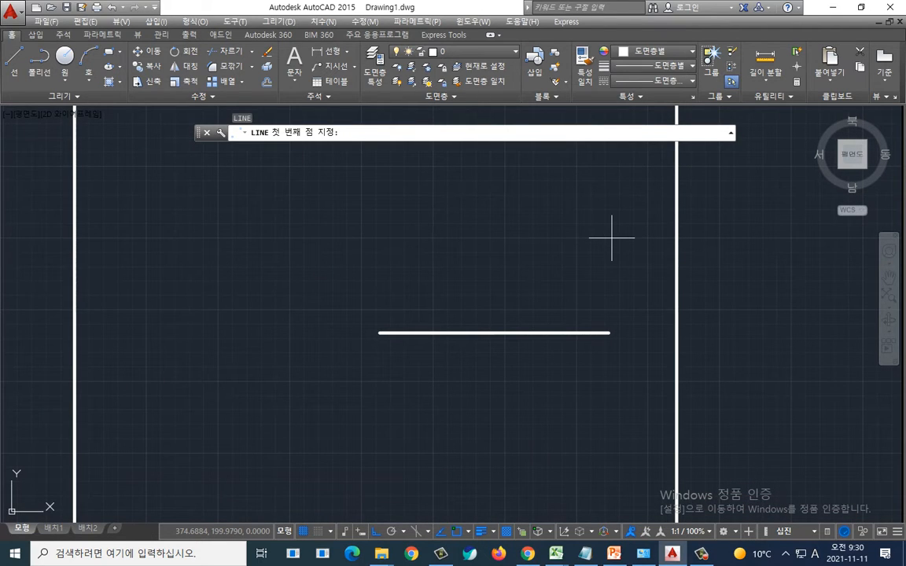
left_click(490, 192)
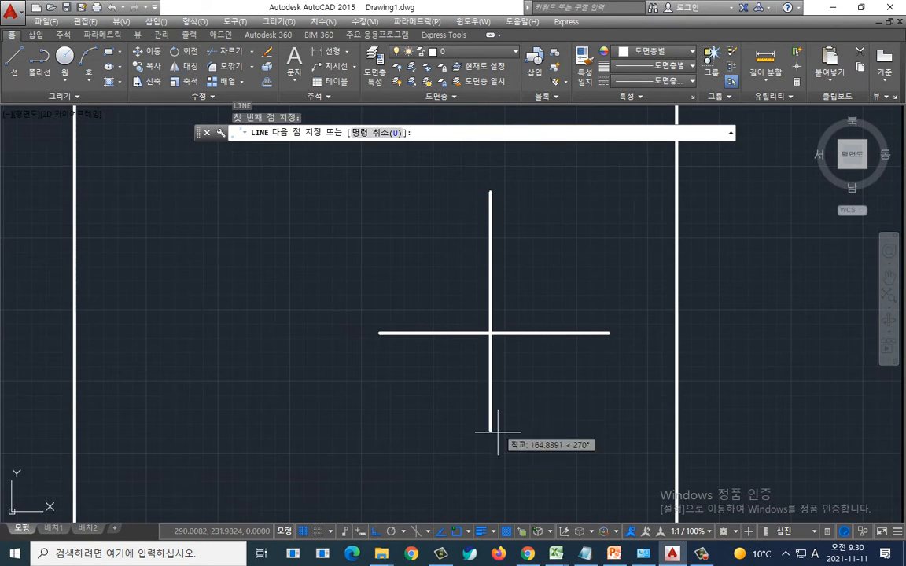
left_click(495, 462)
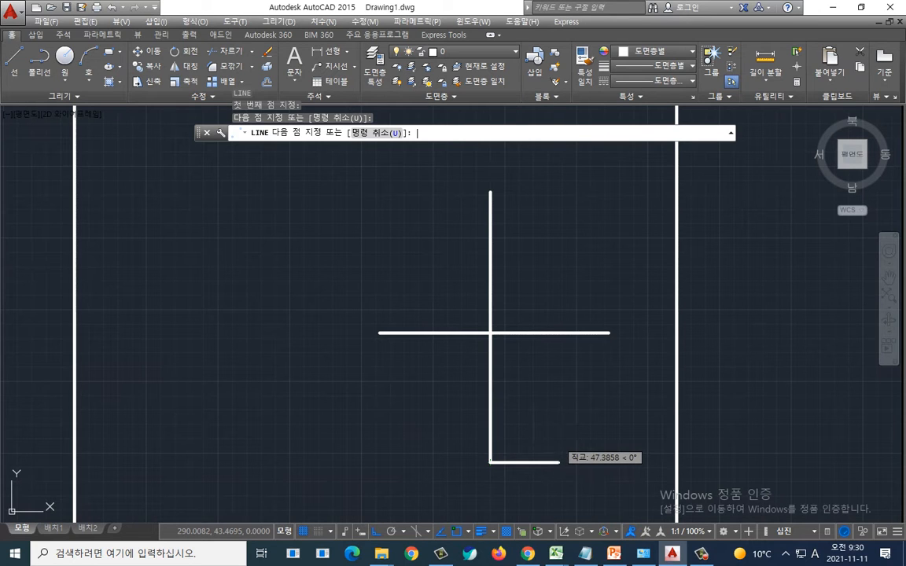
key("Return")
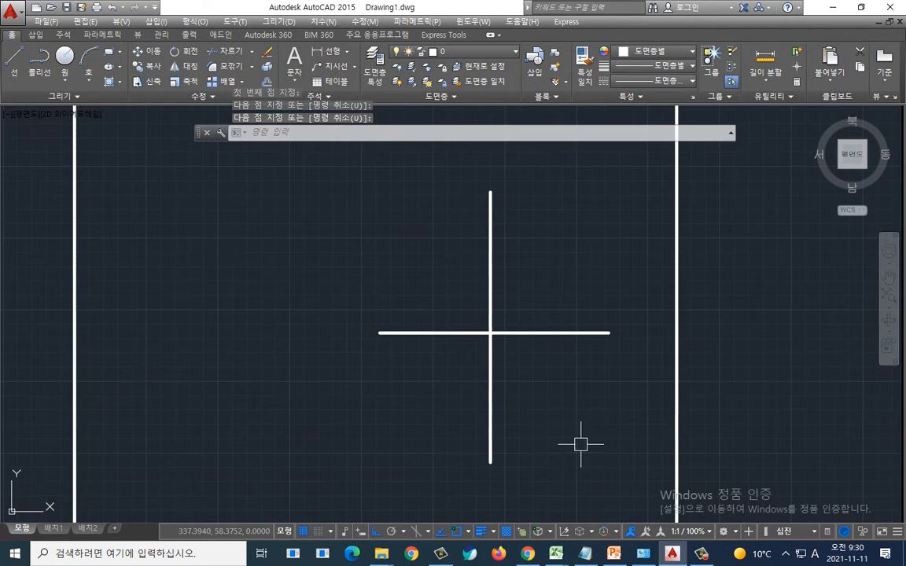
Step: Switch to the slide and compare its centre lines with the drawn cross
middle_click_drag(580, 442, 607, 398)
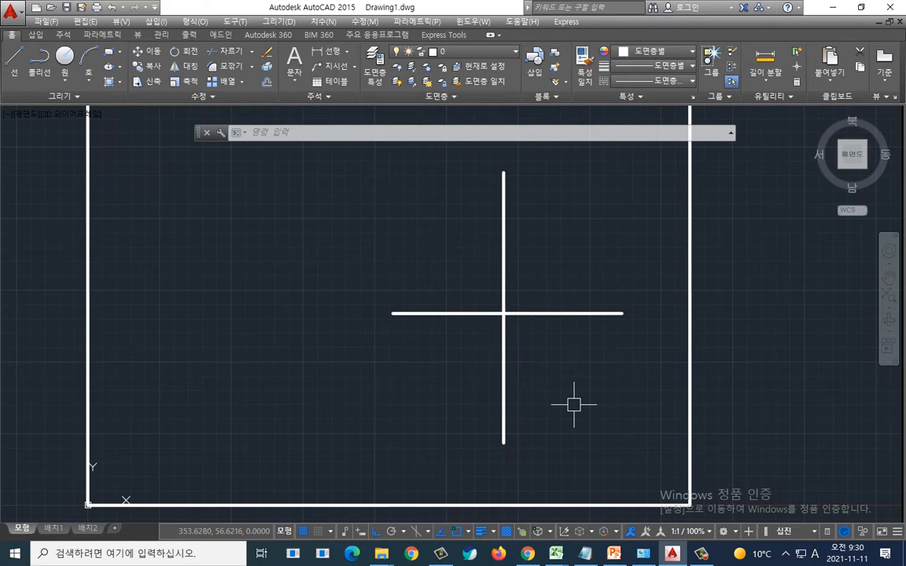
key("alt+Tab")
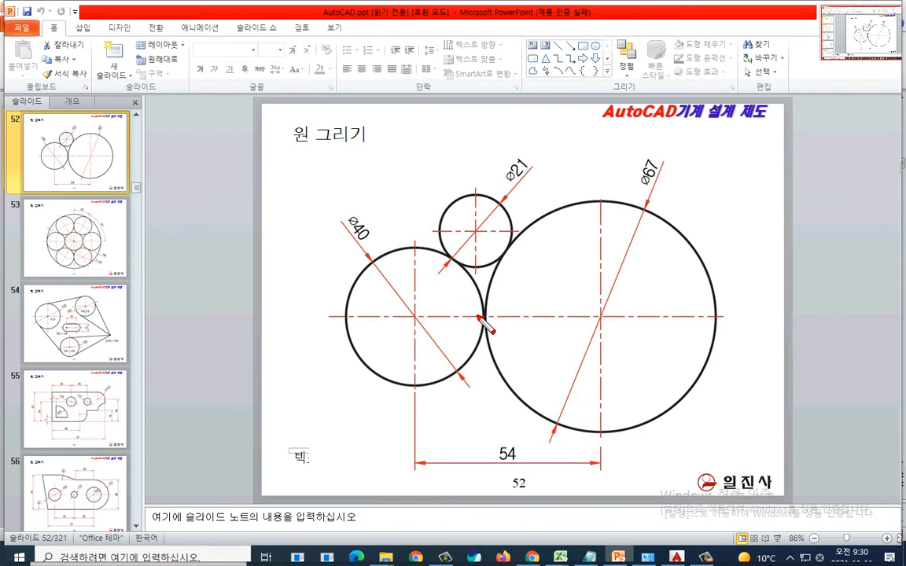
left_click_drag(479, 317, 730, 317)
left_click_drag(601, 179, 601, 477)
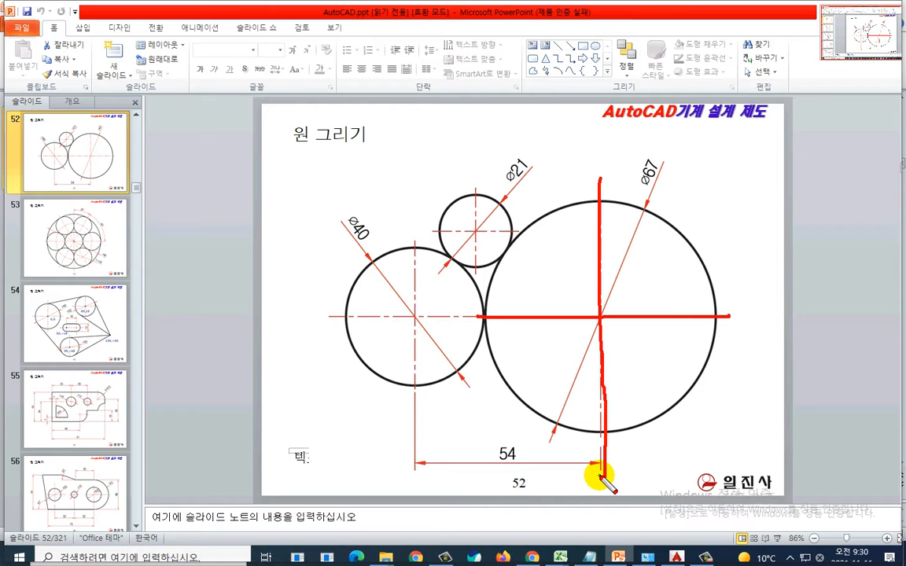
Step: Switch to AutoCAD and examine the intersection point of the drawn centre cross
key("e")
key("alt+Tab")
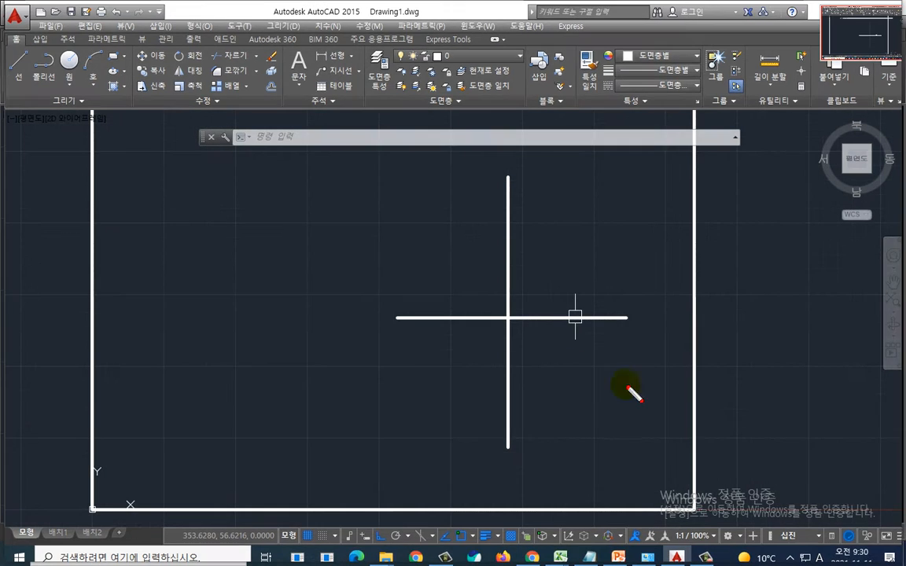
mouse_move(675, 456)
left_mouse_down()
mouse_move(524, 510)
mouse_move(447, 67)
mouse_move(669, 492)
left_mouse_up()
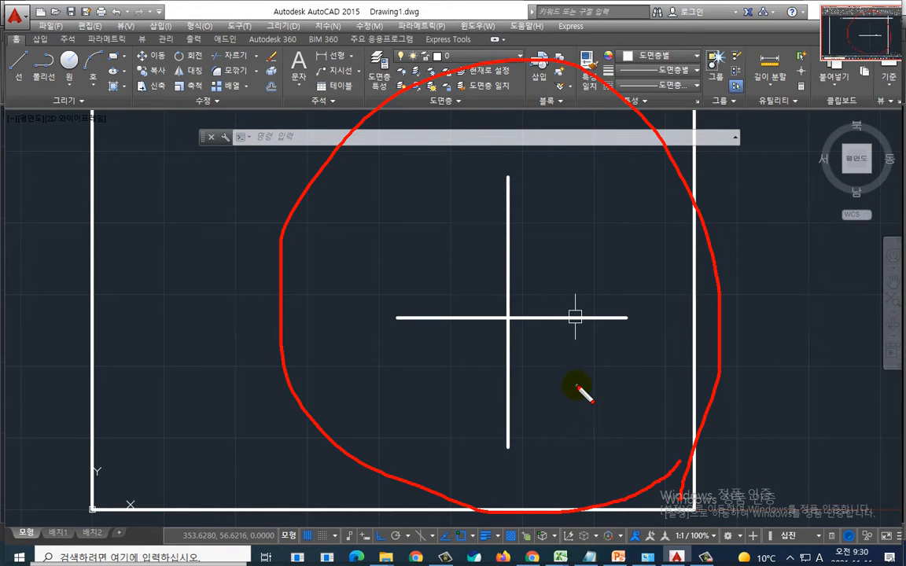
key("Escape")
key("ctrl+2")
mouse_move(523, 335)
left_mouse_down()
mouse_move(502, 299)
mouse_move(524, 336)
left_mouse_up()
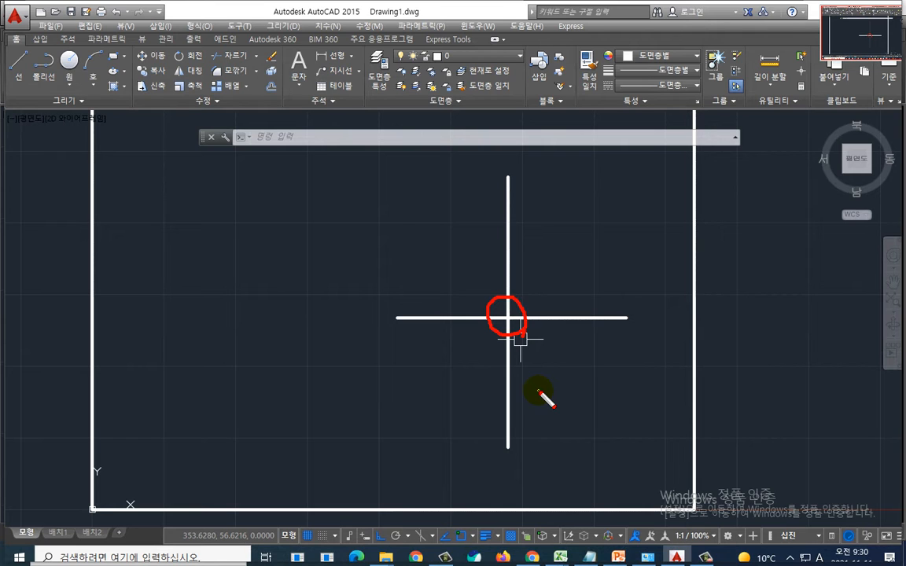
key("Escape")
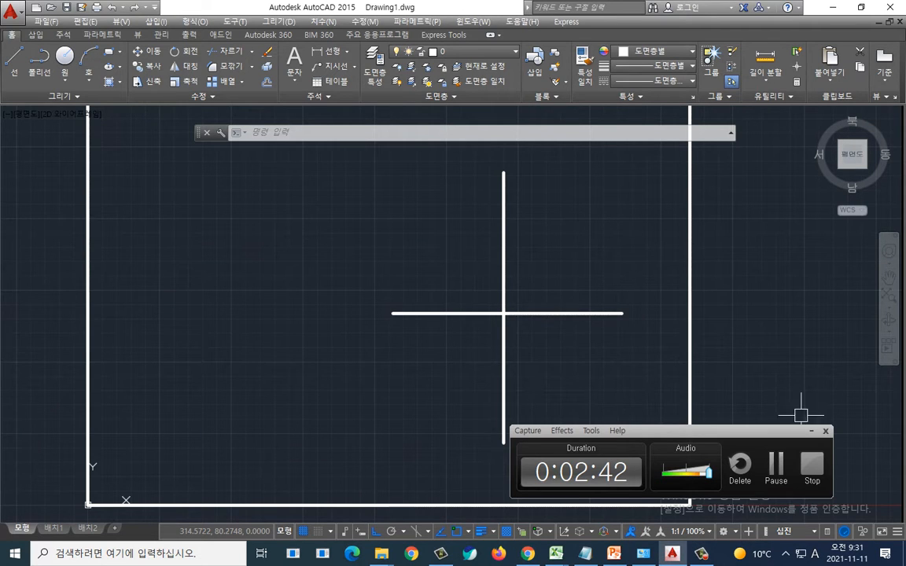
Step: Switch to the slide and examine the Ø67 circle's diameter label and leader
left_click(810, 431)
key("alt+Tab")
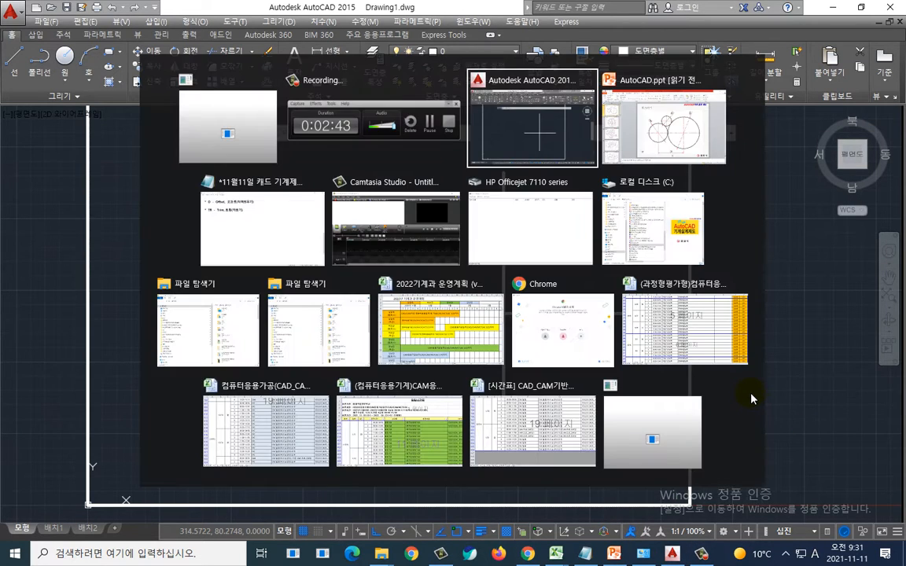
key("alt+Tab")
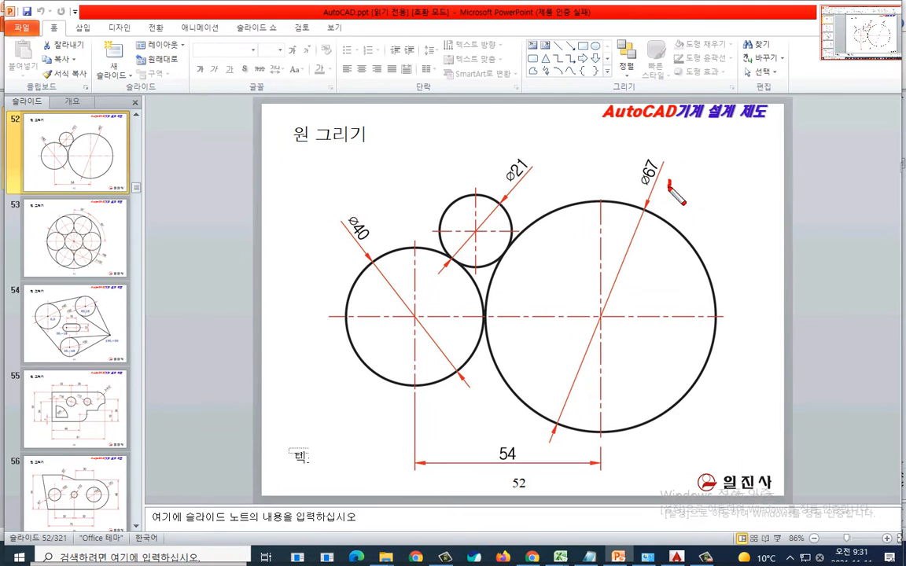
mouse_move(666, 179)
left_mouse_down()
mouse_move(613, 161)
mouse_move(672, 187)
left_mouse_up()
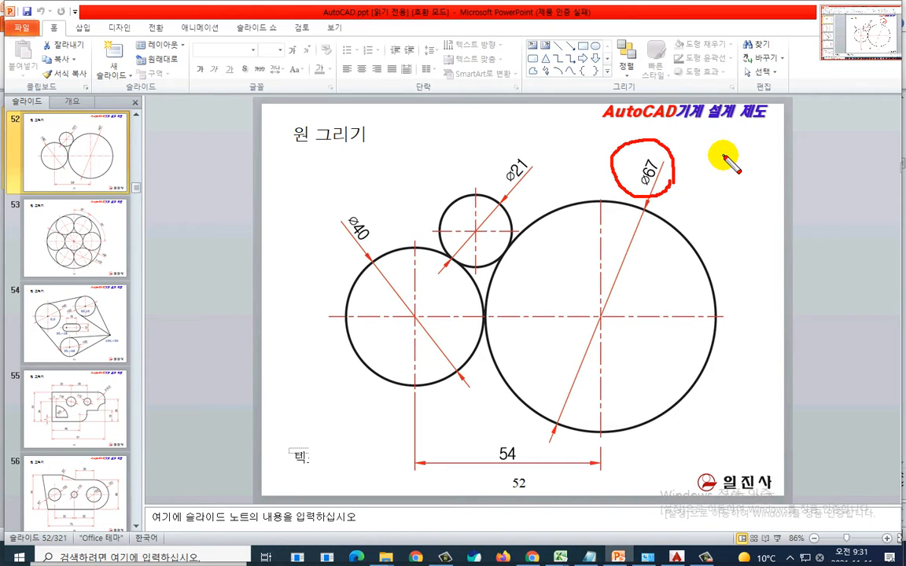
left_click_drag(728, 152, 679, 236)
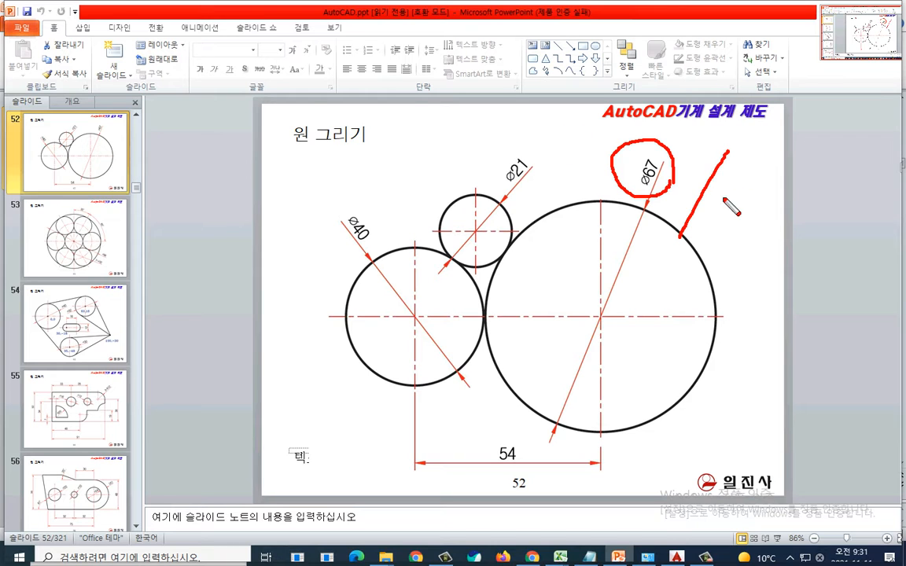
mouse_move(743, 182)
left_mouse_down()
mouse_move(747, 208)
mouse_move(785, 216)
left_mouse_up()
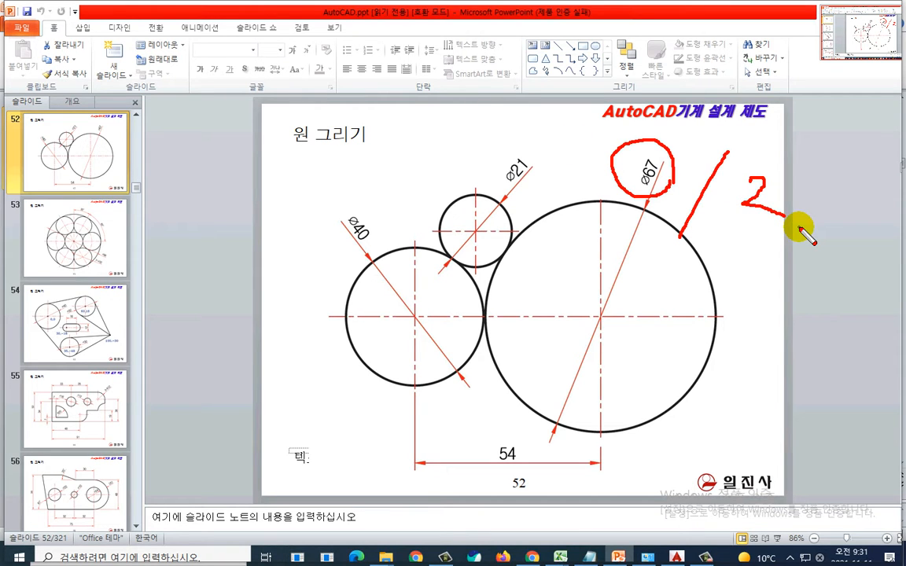
key("Escape")
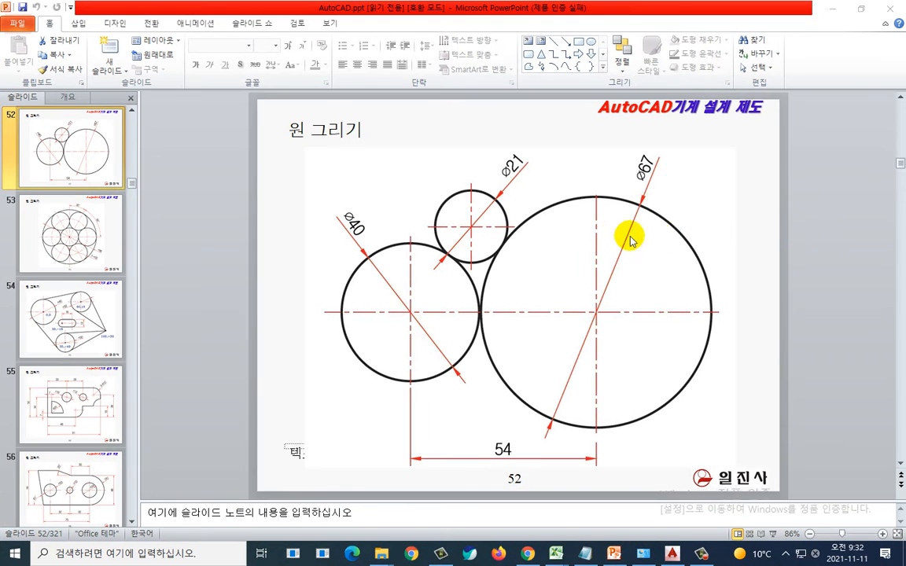
Step: Return to AutoCAD, start the Circle command and pick the centre-line intersection as the circle's centre
key("alt+Tab")
key("Tab")
key("Tab")
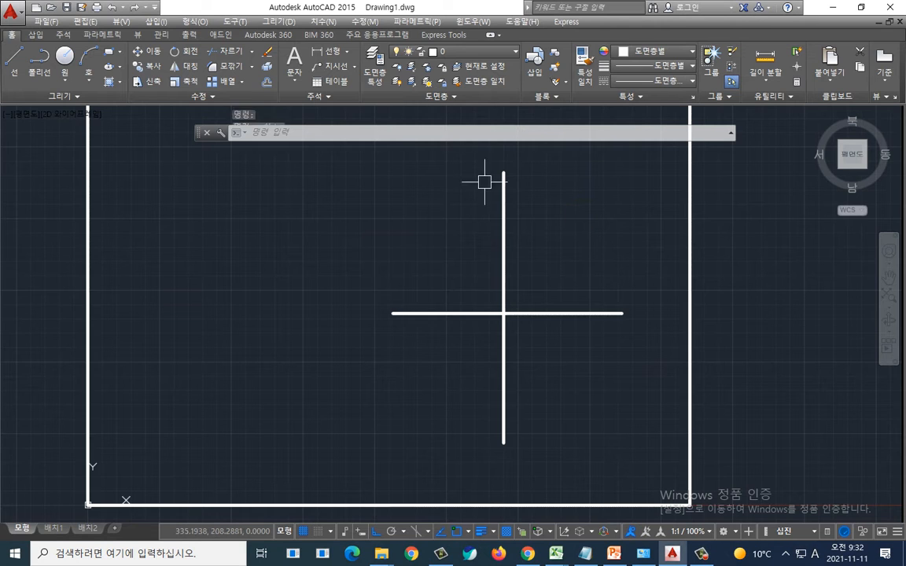
type("c")
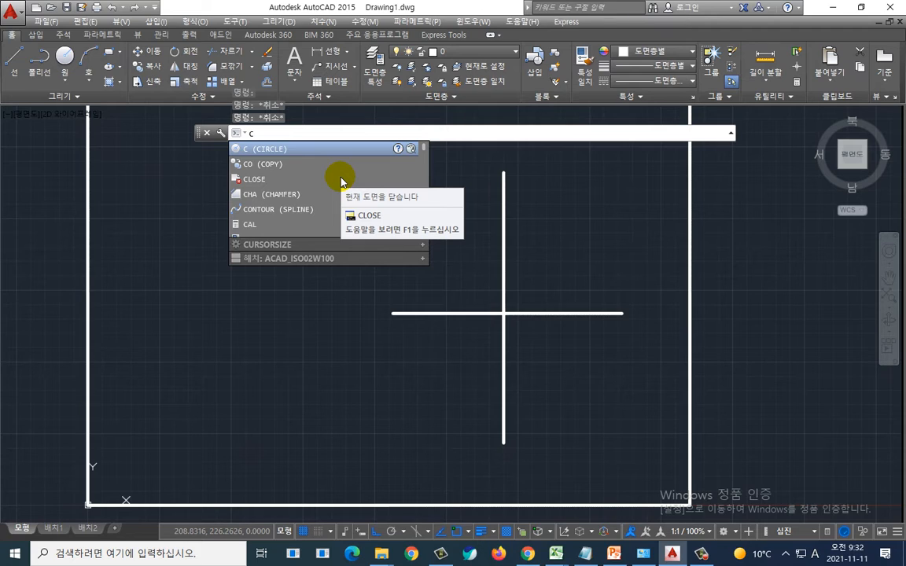
key("Return")
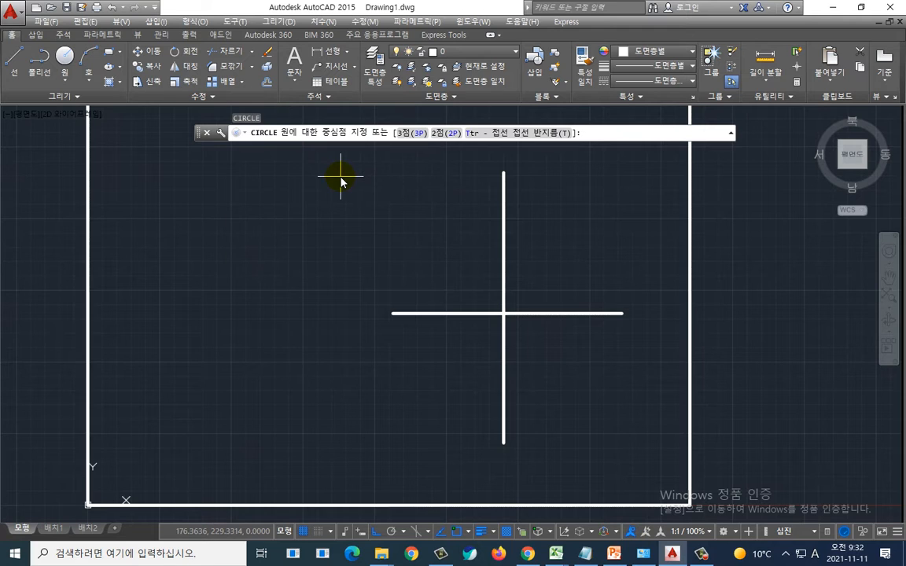
key("ctrl+2")
mouse_move(359, 161)
left_mouse_down()
mouse_move(324, 158)
mouse_move(358, 137)
mouse_move(360, 161)
left_mouse_up()
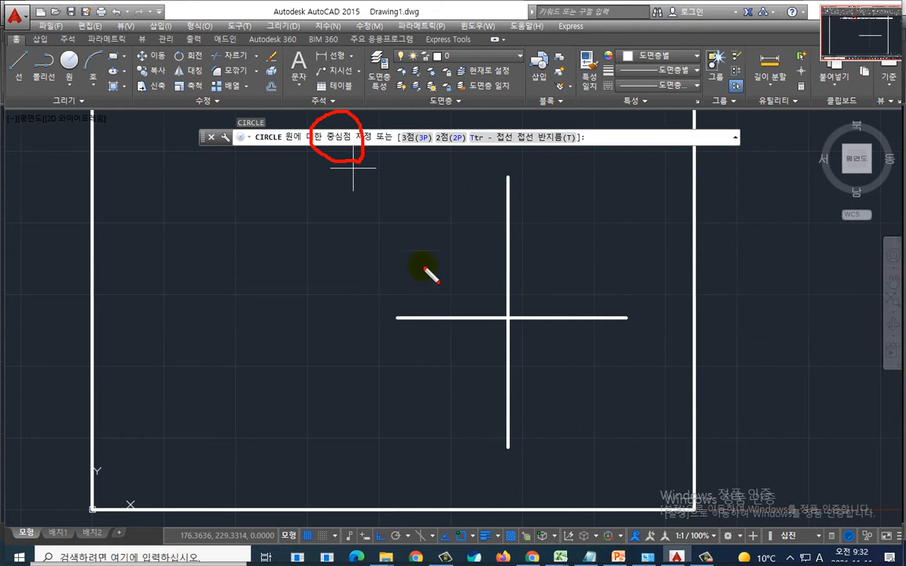
mouse_move(523, 339)
left_mouse_down()
mouse_move(491, 317)
mouse_move(516, 348)
mouse_move(521, 313)
mouse_move(481, 314)
mouse_move(532, 348)
left_mouse_up()
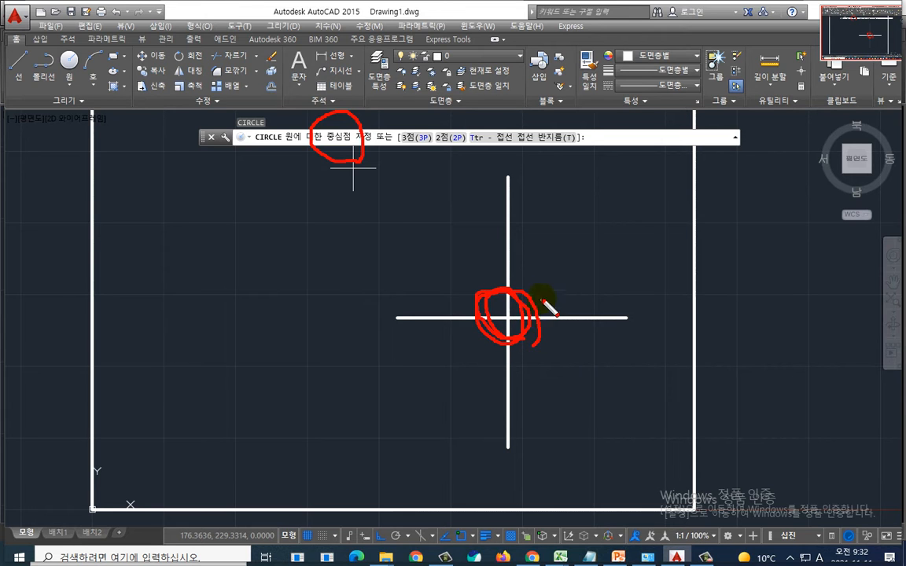
key("Escape")
key("ctrl+2")
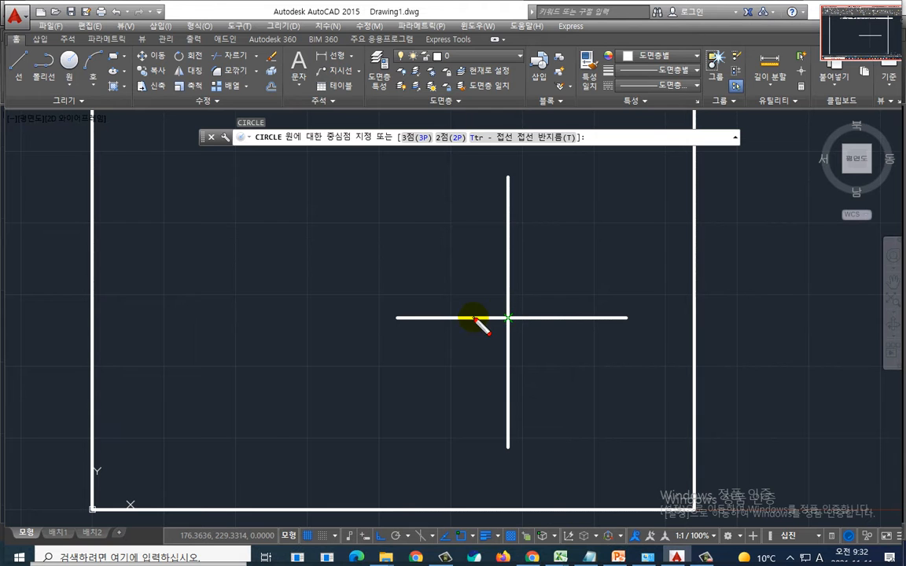
left_click_drag(473, 318, 536, 318)
mouse_move(505, 276)
left_mouse_down()
mouse_move(505, 347)
mouse_move(525, 301)
mouse_move(515, 311)
mouse_move(532, 344)
left_mouse_up()
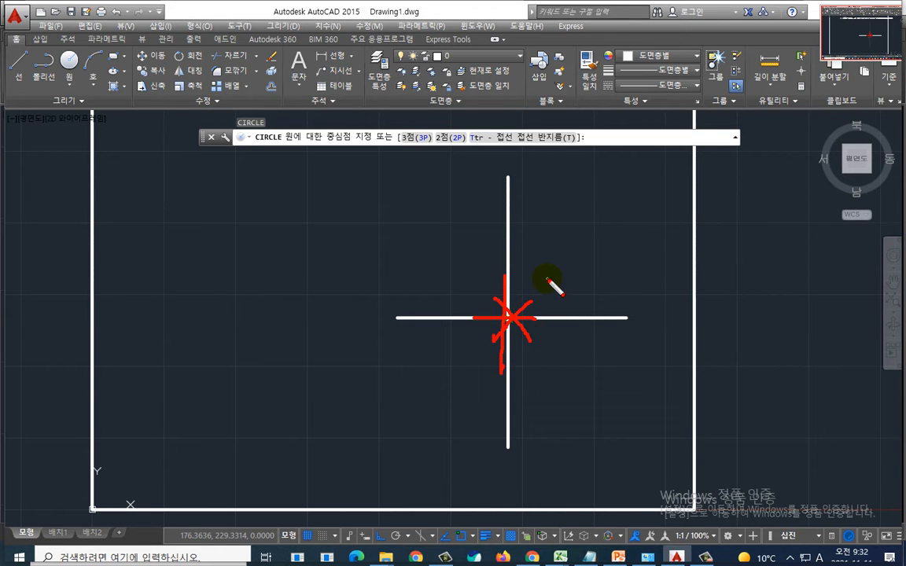
key("Escape")
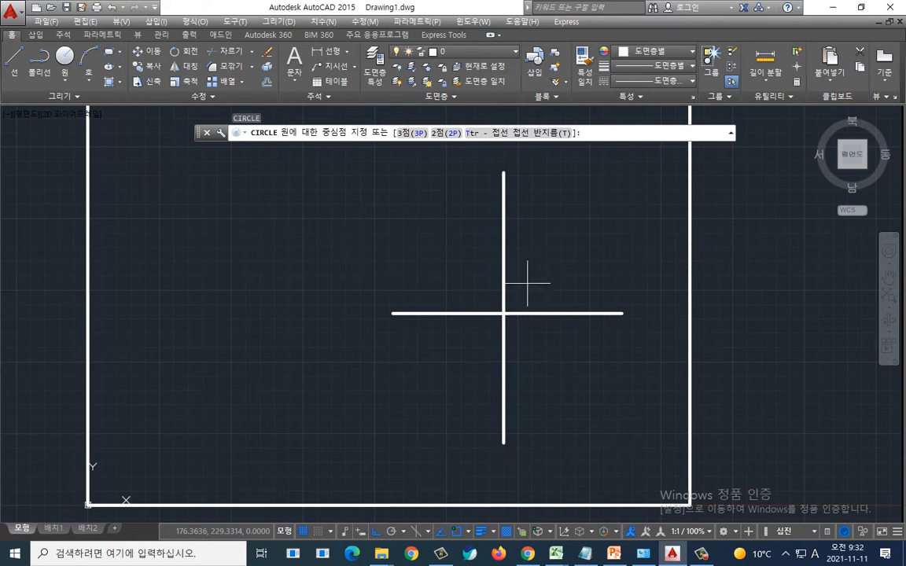
left_click(503, 313)
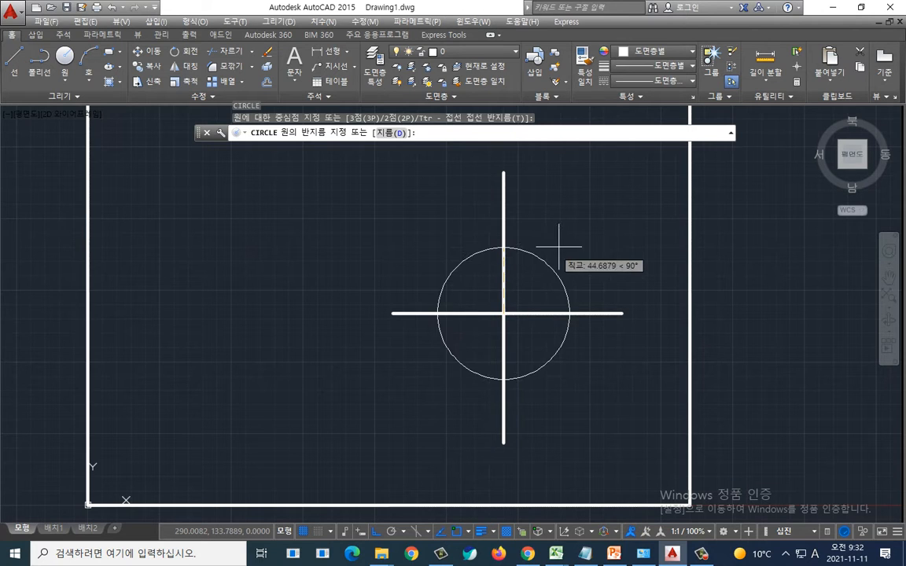
Step: Choose the diameter option and set the circle's diameter to 67
key("ctrl+2")
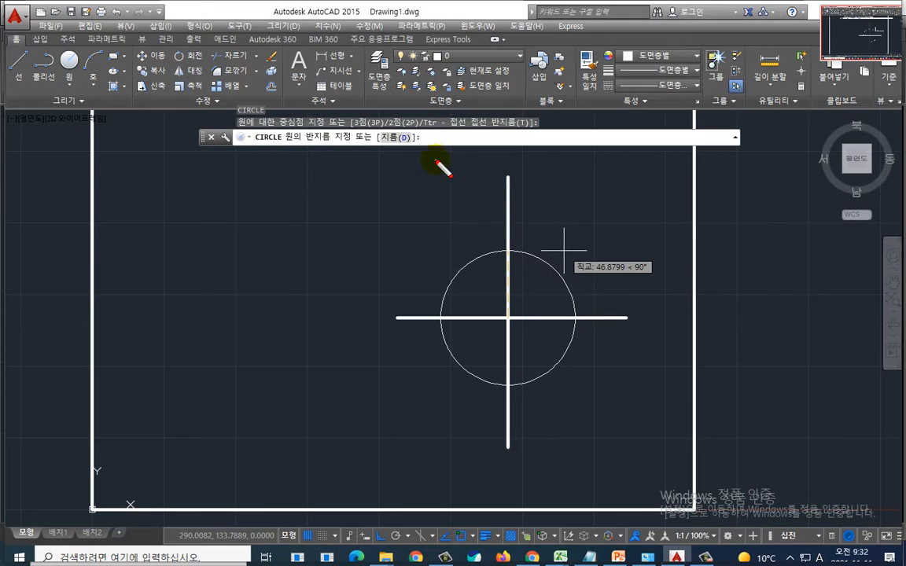
mouse_move(430, 152)
left_mouse_down()
mouse_move(368, 141)
mouse_move(430, 131)
mouse_move(434, 156)
left_mouse_up()
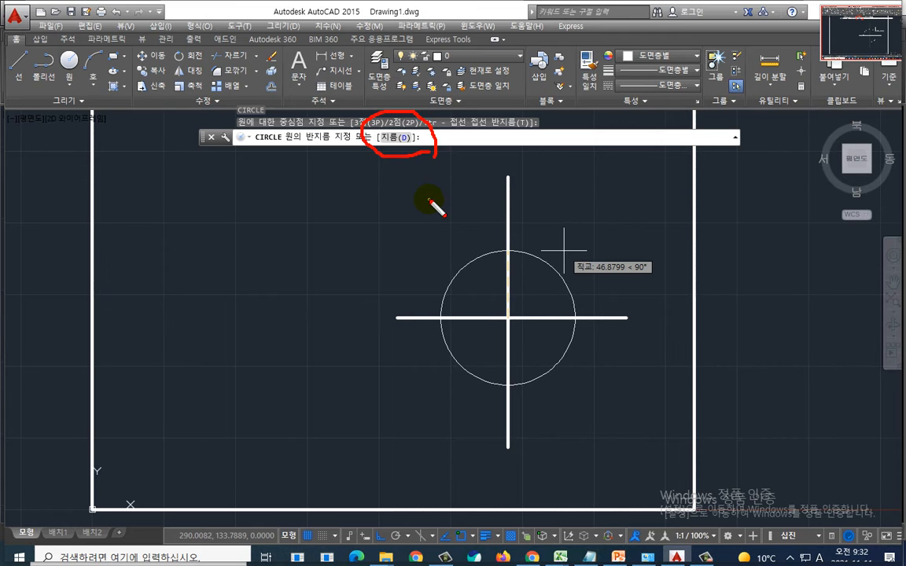
key("Escape")
type("d")
key("Return")
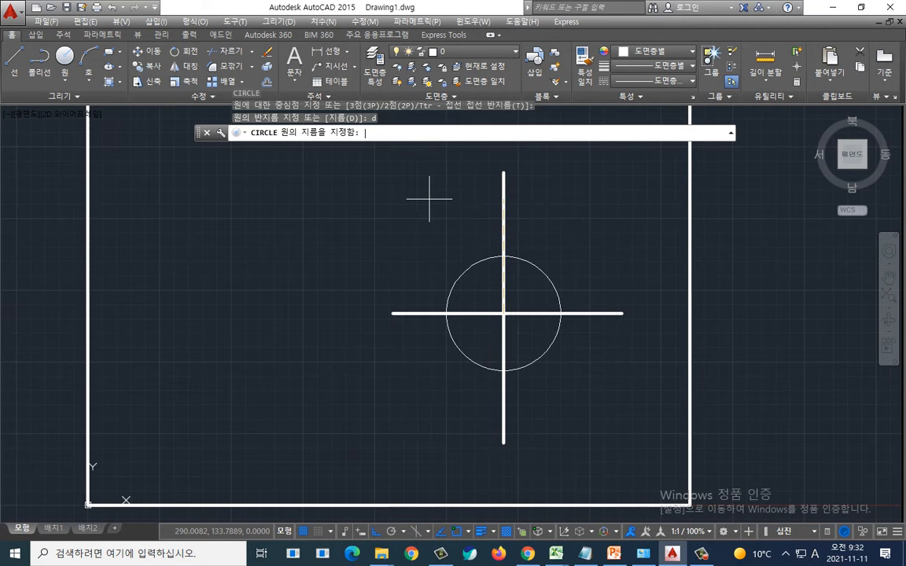
key("alt+Tab")
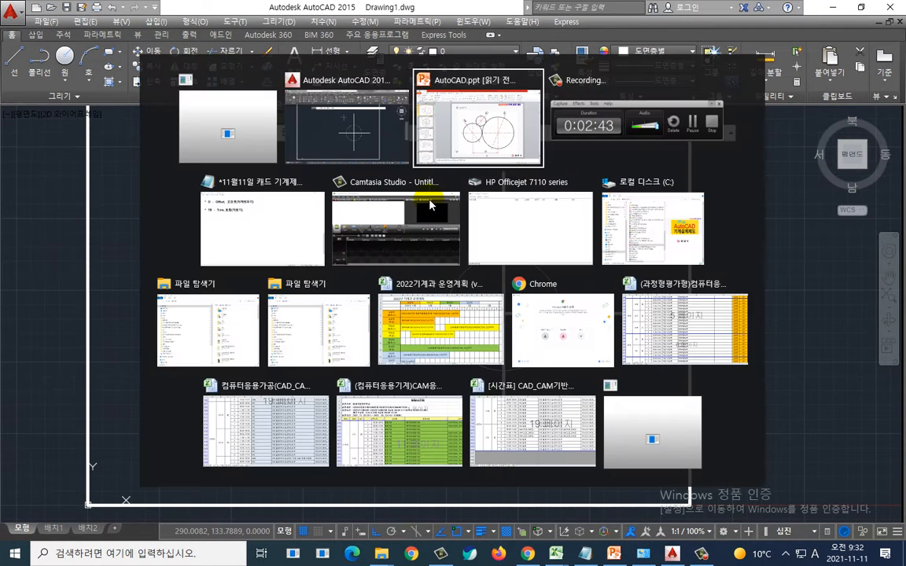
key("alt+Tab")
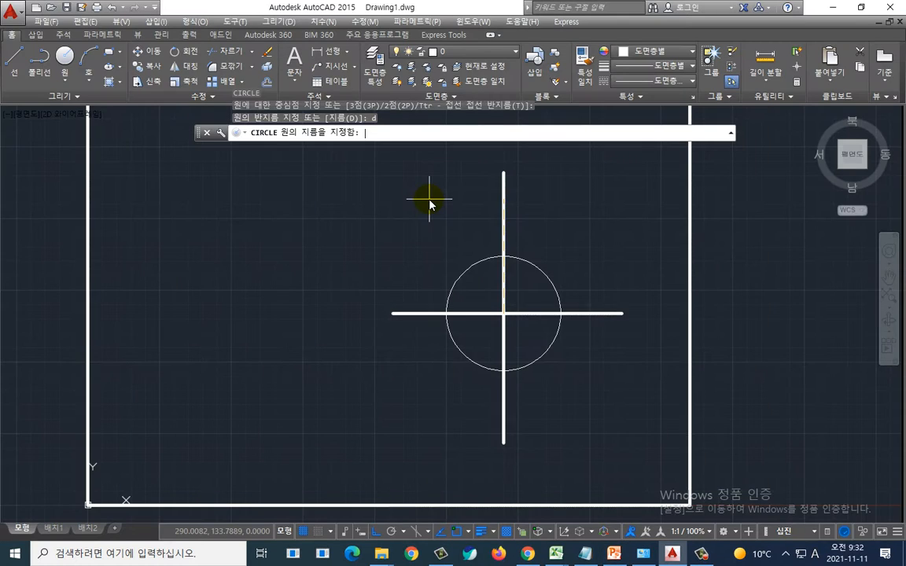
type("67")
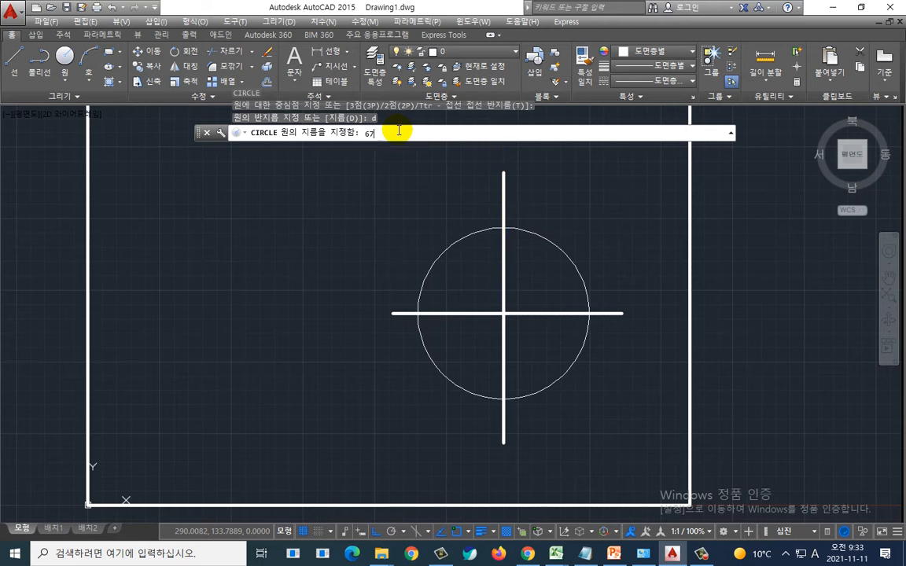
key("Return")
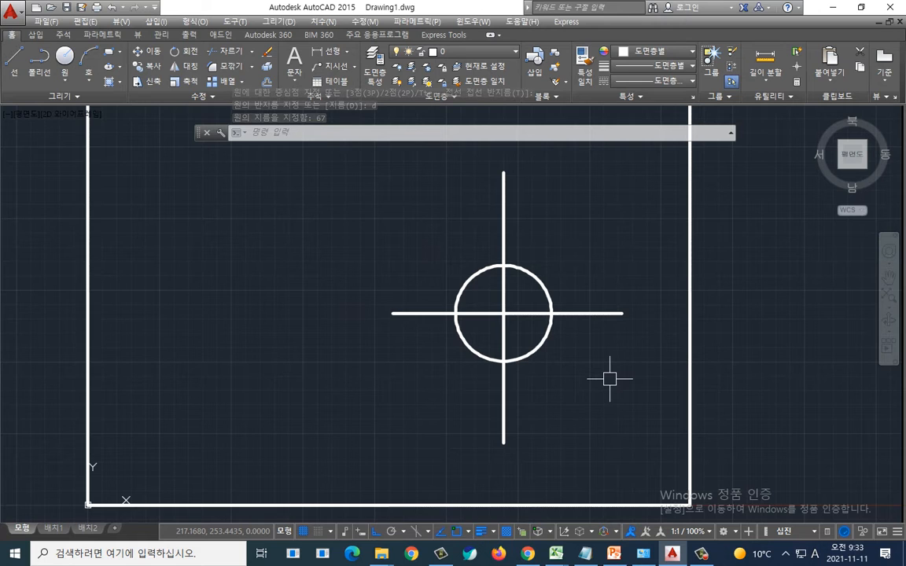
Step: Examine the new circle sitting on the horizontal and vertical centre lines
key("ctrl+2")
left_click_drag(406, 318, 613, 322)
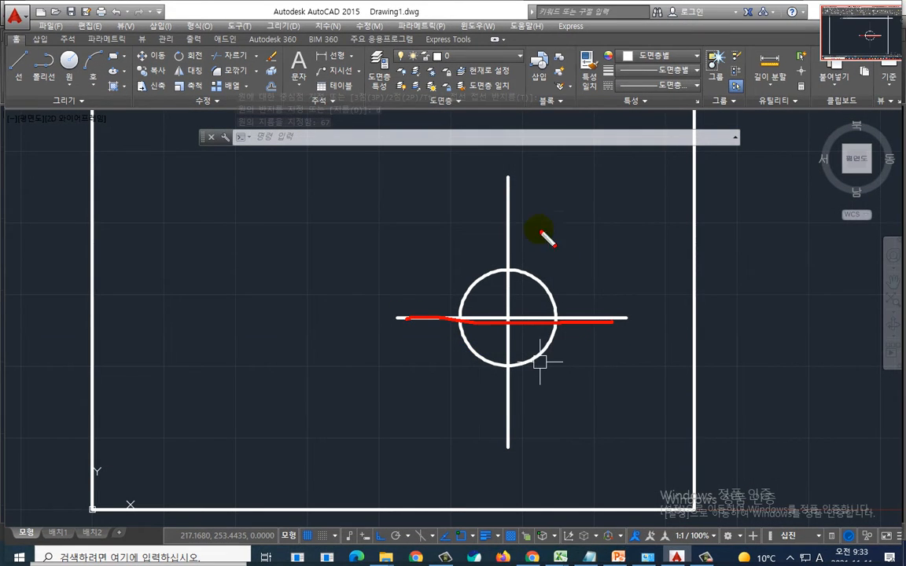
left_click_drag(524, 209, 513, 423)
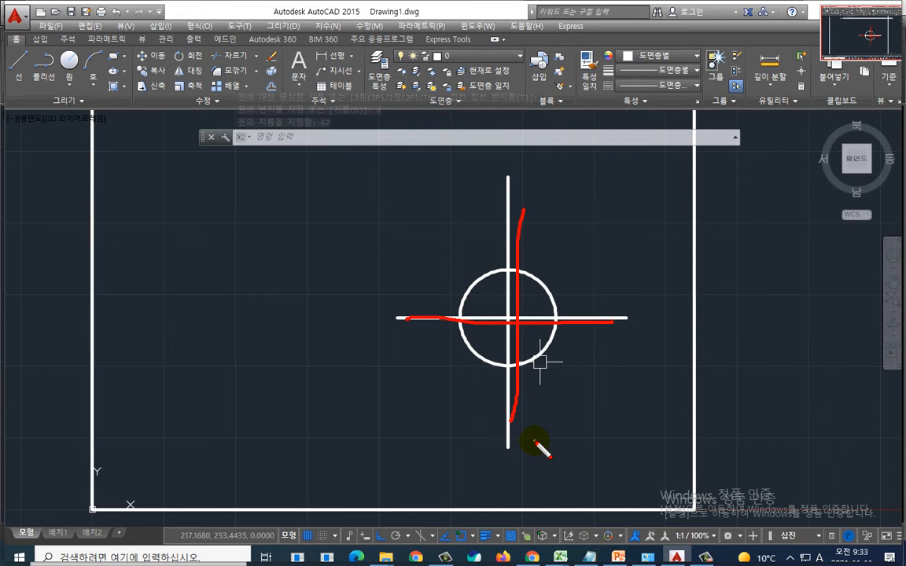
key("Escape")
key("Escape")
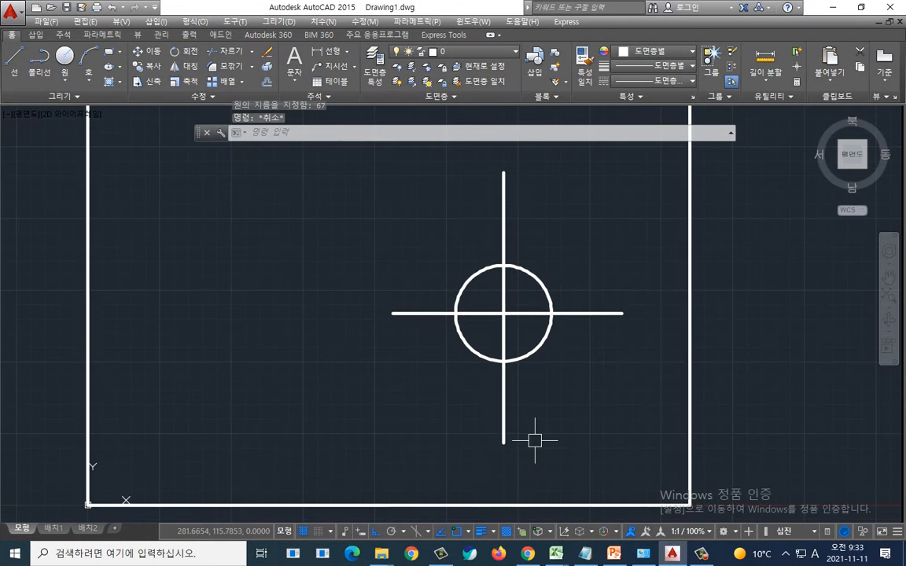
key("ctrl+2")
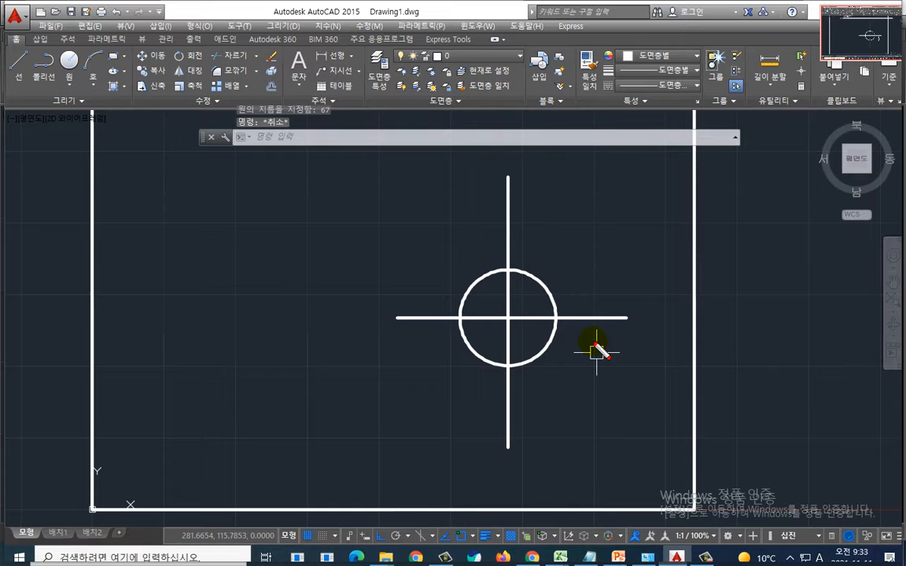
mouse_move(592, 343)
left_mouse_down()
mouse_move(416, 356)
mouse_move(525, 219)
mouse_move(577, 388)
mouse_move(564, 401)
left_mouse_up()
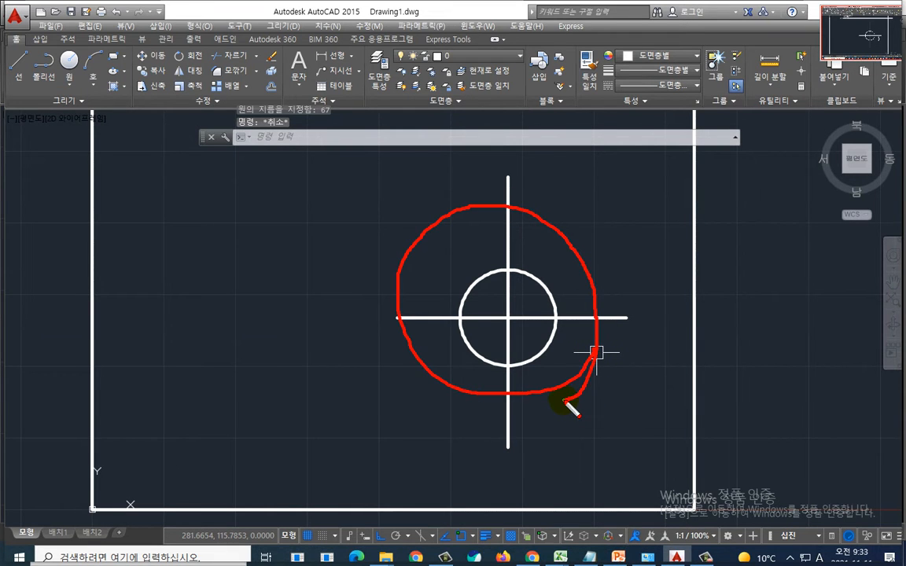
key("Escape")
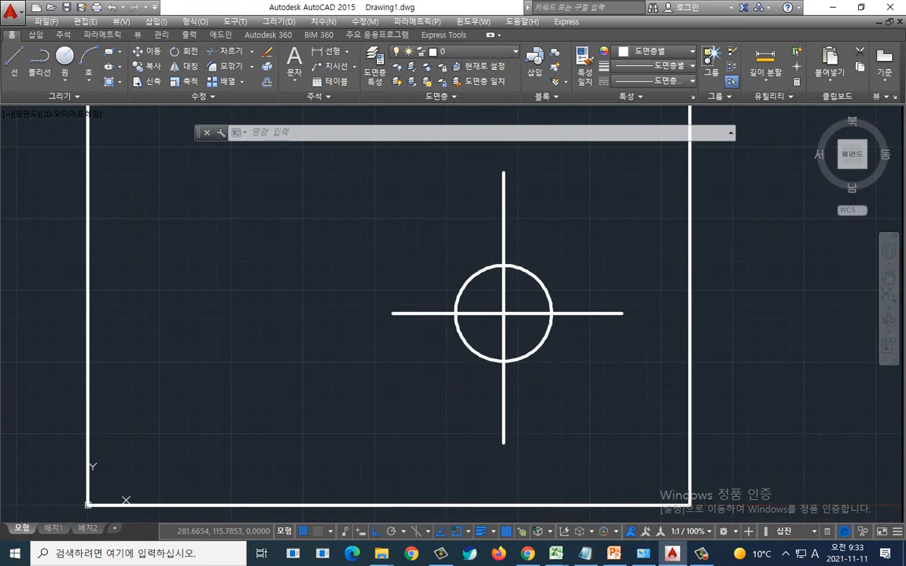
Step: Switch to the notes text file and add a new line '* 신축, Stretch' below the Trim entry
key("super+Tab")
key("Right")
key("Right")
key("Right")
key("Return")
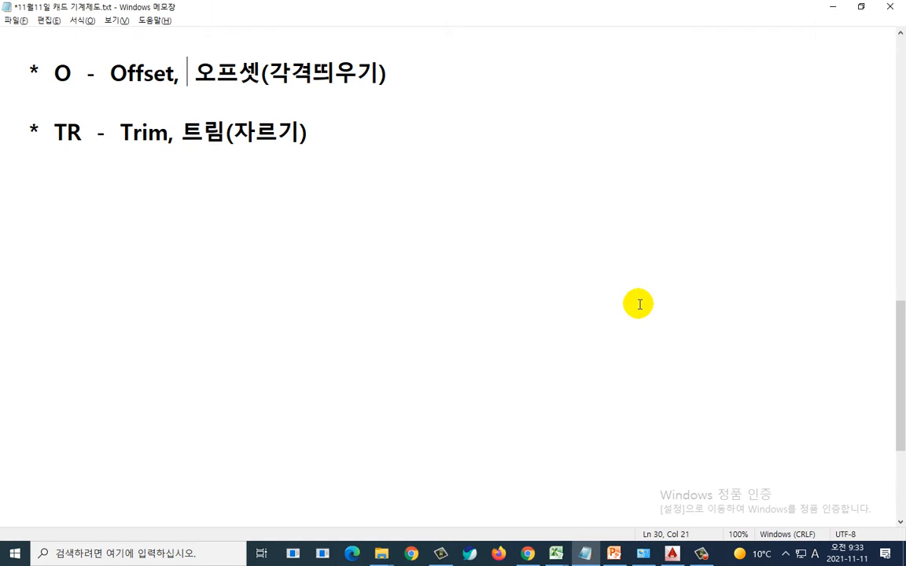
key("Return")
key("Return")
key("Return")
key("Return")
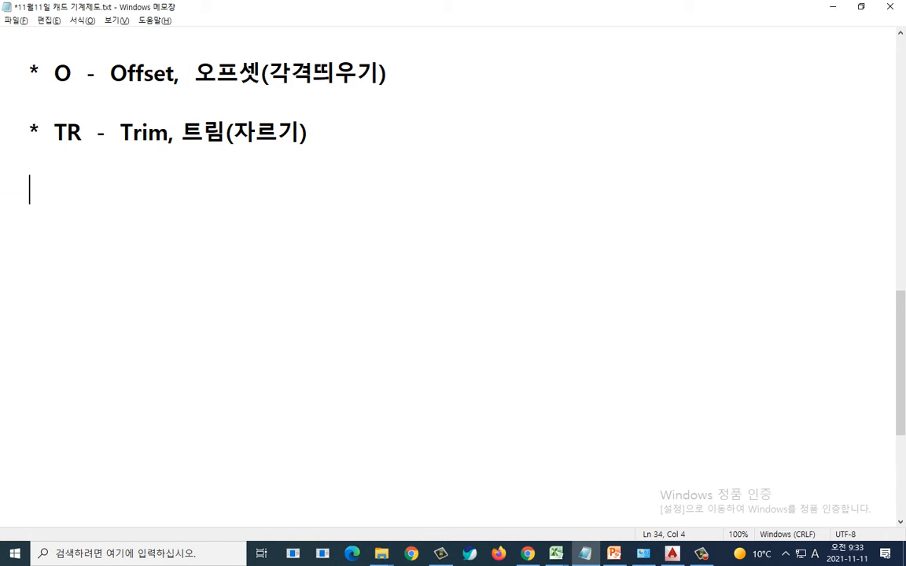
type("* t")
key("BackSpace")
key("Hangul")
type("신축,")
key("Hangul")
type("S")
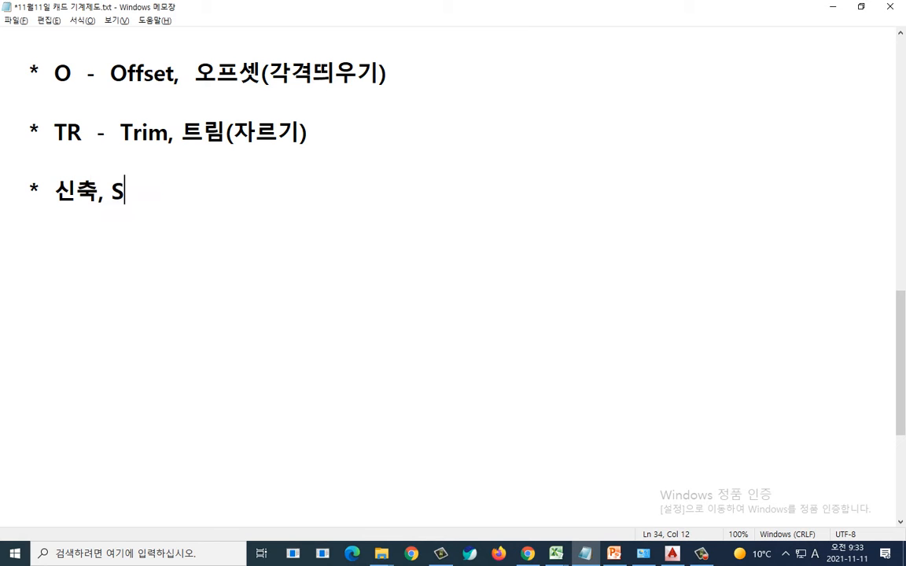
type("tretch")
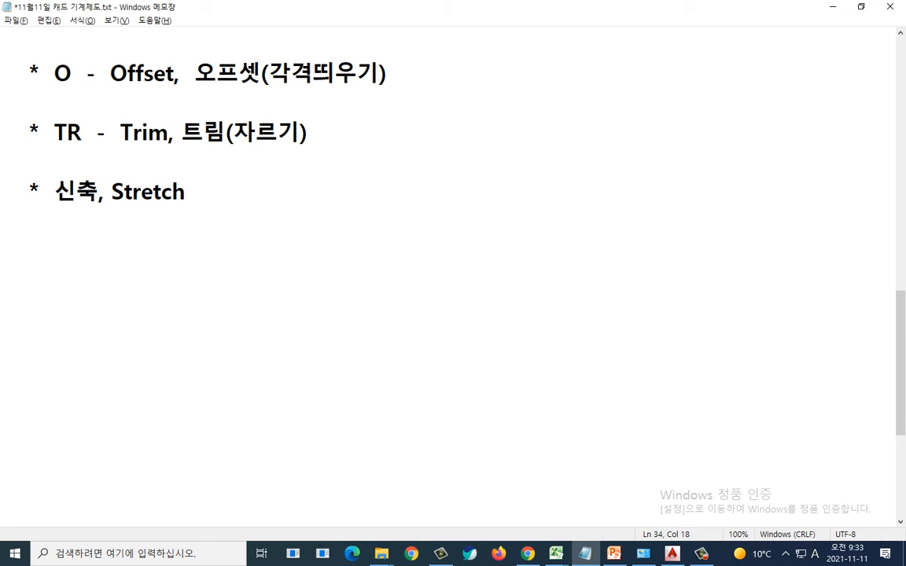
key("ctrl+2")
mouse_move(183, 218)
left_mouse_down()
mouse_move(87, 163)
mouse_move(196, 226)
left_mouse_up()
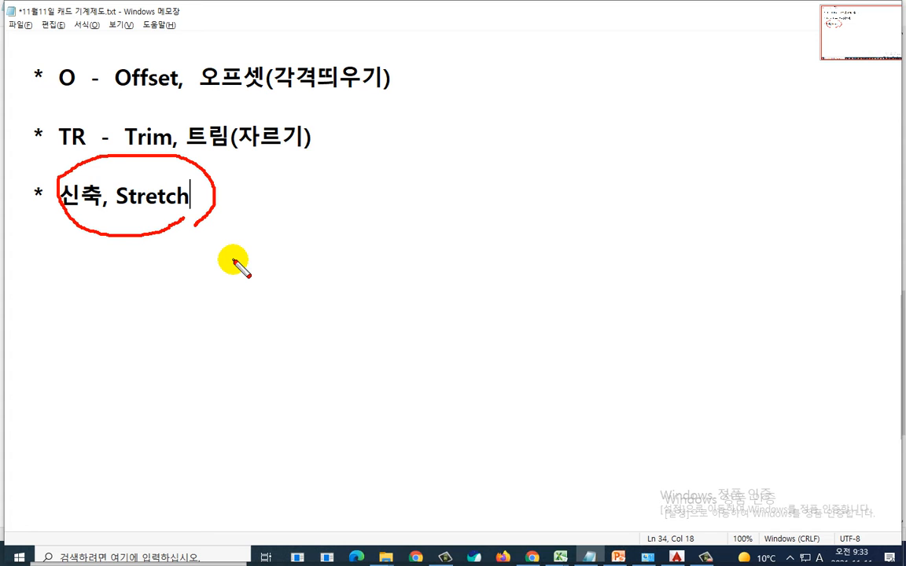
mouse_move(162, 250)
left_mouse_down()
mouse_move(71, 201)
mouse_move(162, 239)
mouse_move(143, 251)
left_mouse_up()
key("Escape")
Step: Return to AutoCAD and stretch the horizontal centre line's left end further left using its grip
key("alt+Tab")
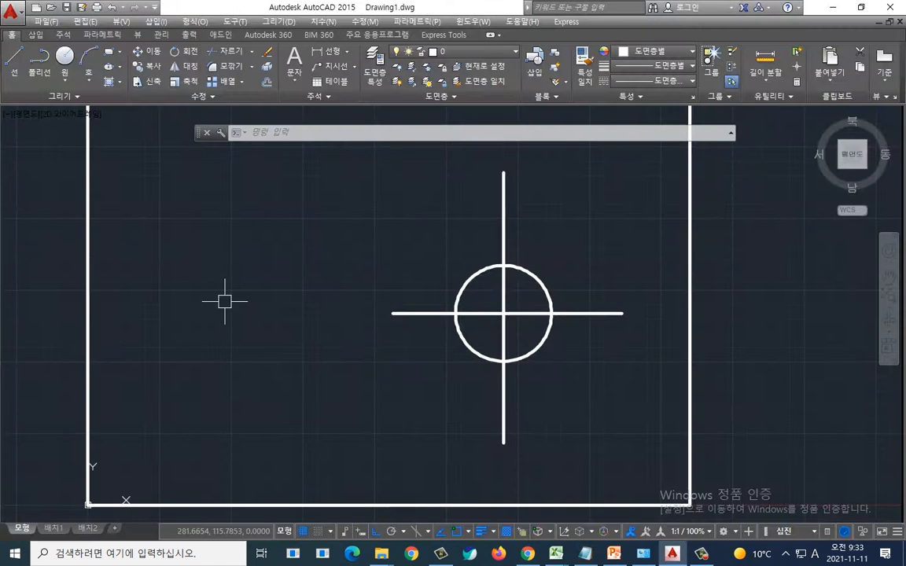
key("ctrl+2")
mouse_move(580, 347)
left_mouse_down()
mouse_move(425, 315)
mouse_move(566, 299)
mouse_move(580, 373)
left_mouse_up()
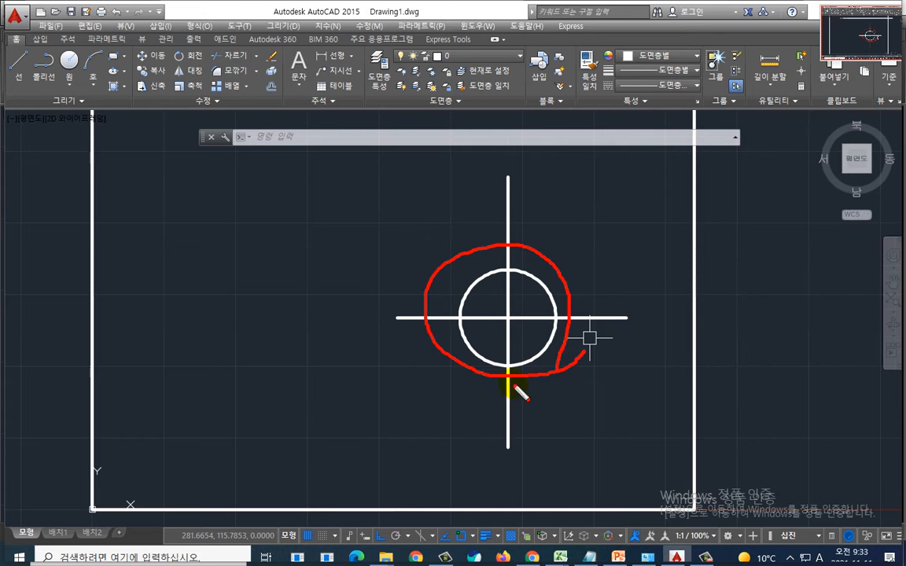
key("Escape")
key("ctrl+2")
mouse_move(398, 319)
left_mouse_down()
mouse_move(183, 323)
mouse_move(213, 347)
left_mouse_up()
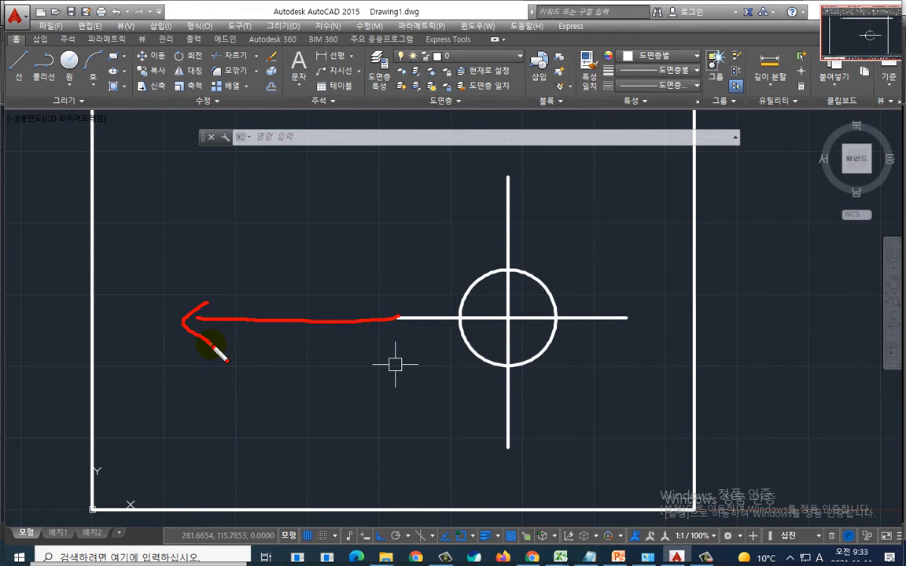
key("Escape")
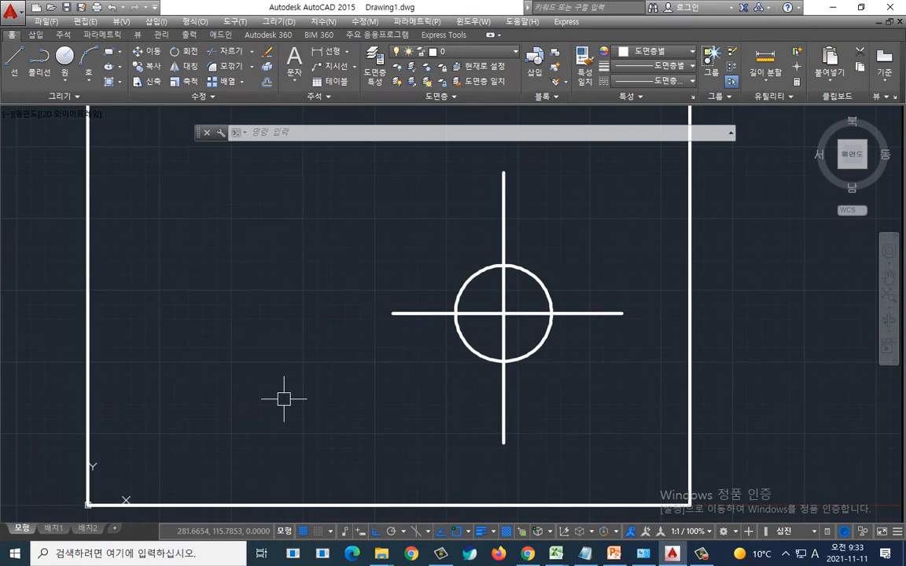
key("Escape")
key("Escape")
key("Escape")
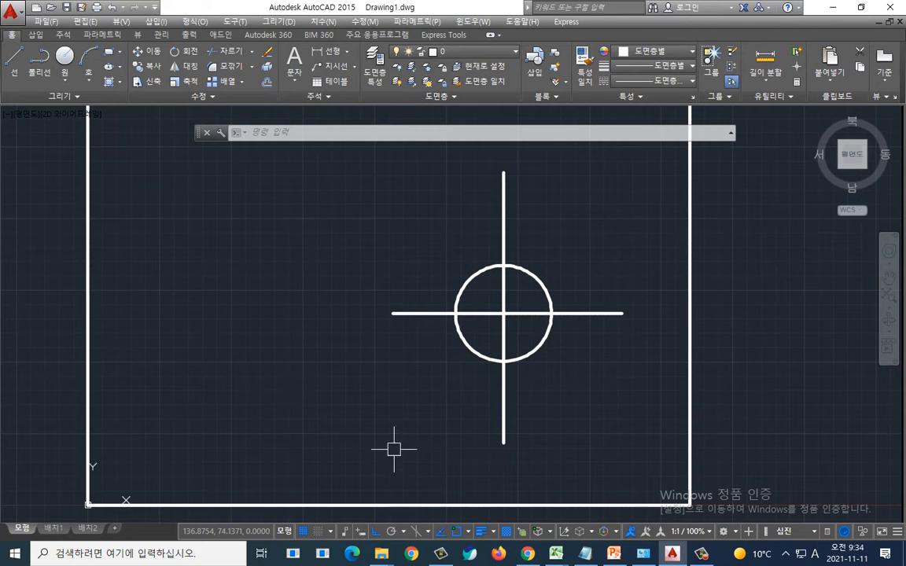
left_click(434, 314)
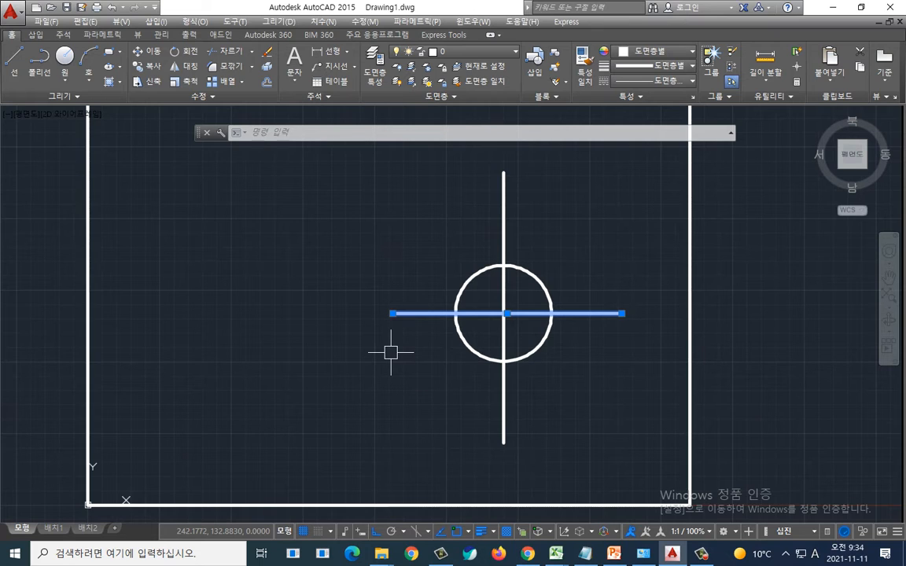
left_click(392, 314)
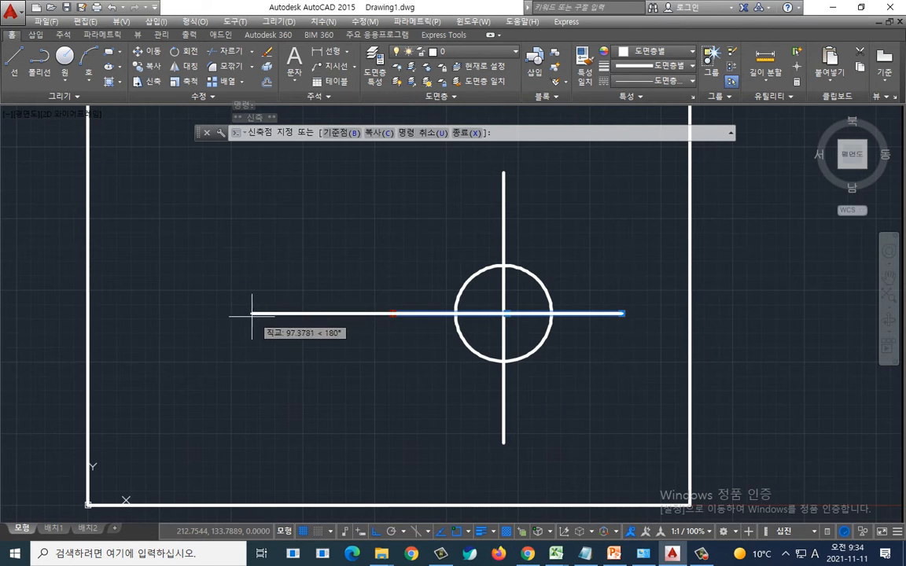
left_click(199, 313)
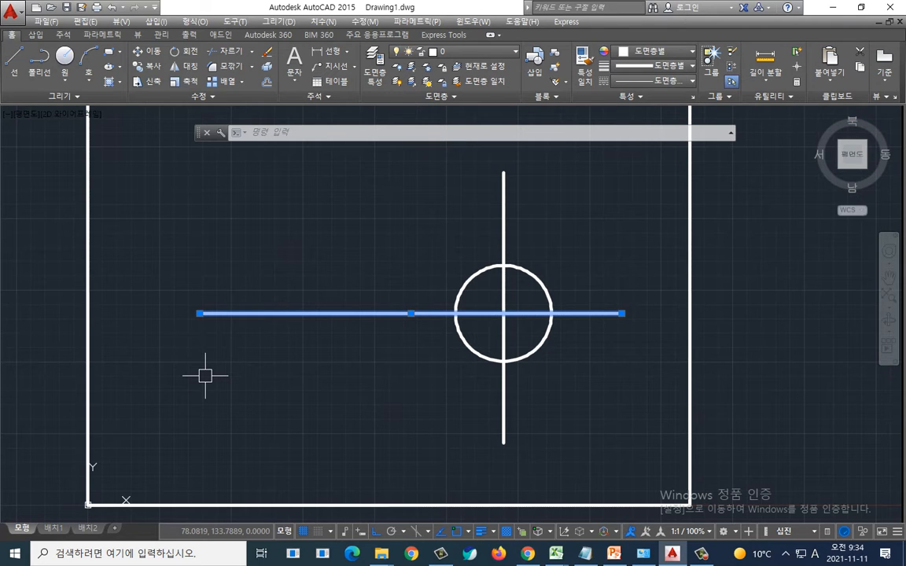
key("Escape")
key("Escape")
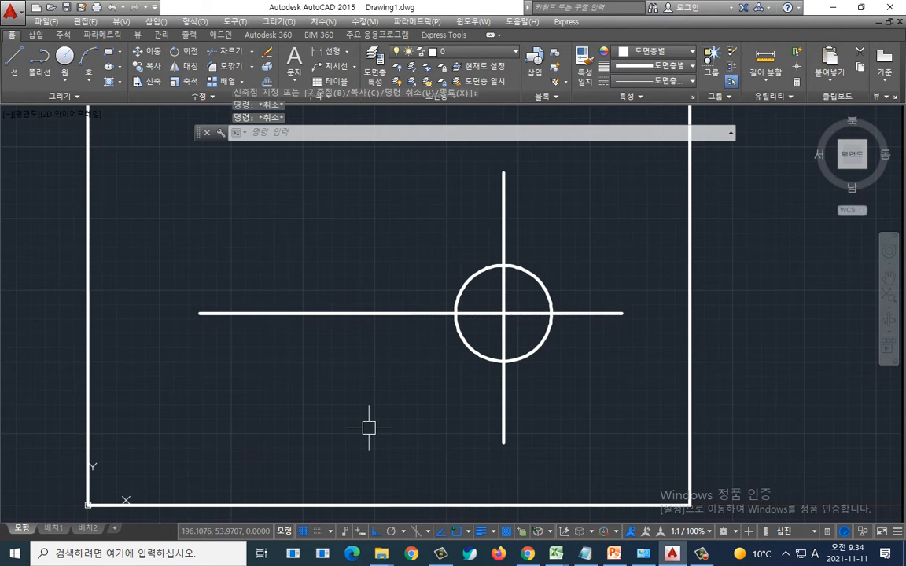
Step: Examine the TR note in the text file and the vertical centre line above the circle in the drawing
mouse_move(557, 236)
left_mouse_down()
mouse_move(496, 244)
mouse_move(549, 168)
mouse_move(561, 254)
left_mouse_up()
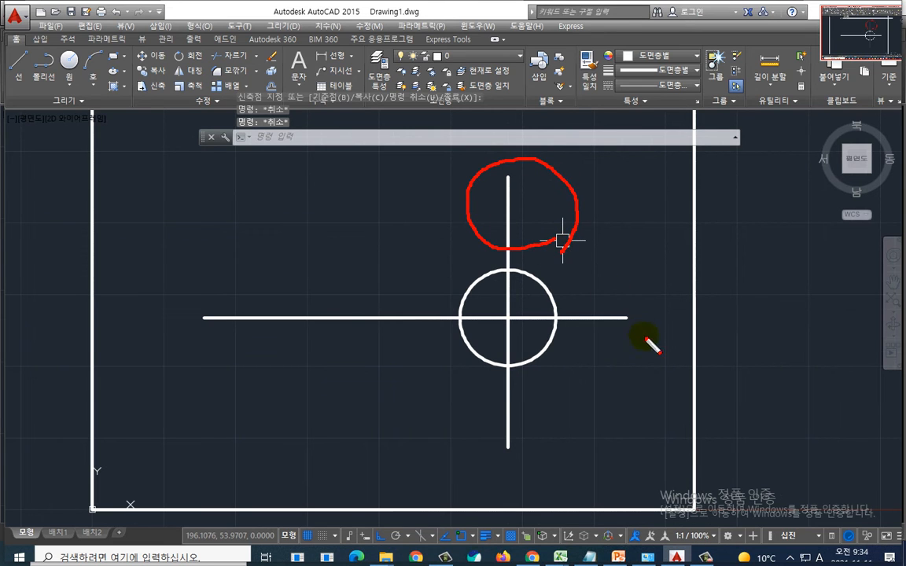
mouse_move(645, 346)
left_mouse_down()
mouse_move(581, 281)
mouse_move(631, 352)
left_mouse_up()
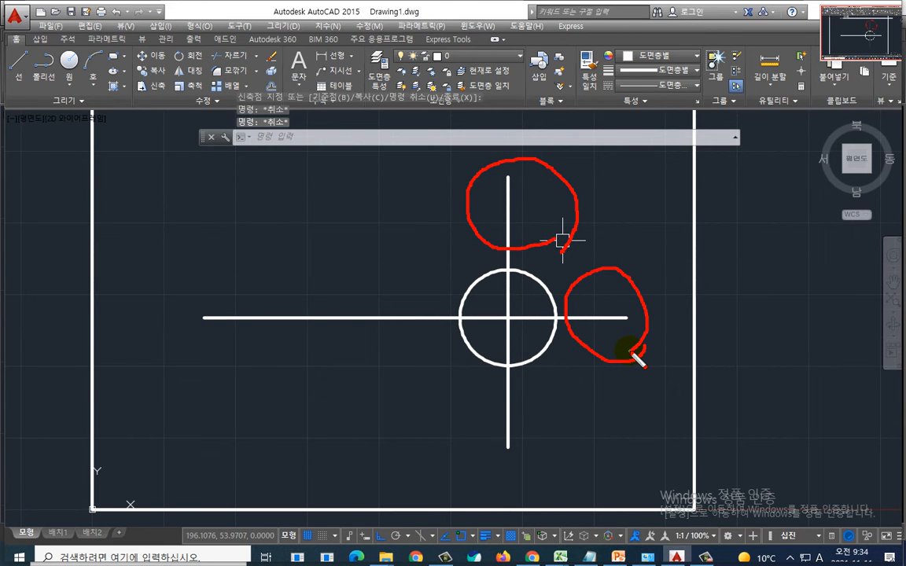
key("Escape")
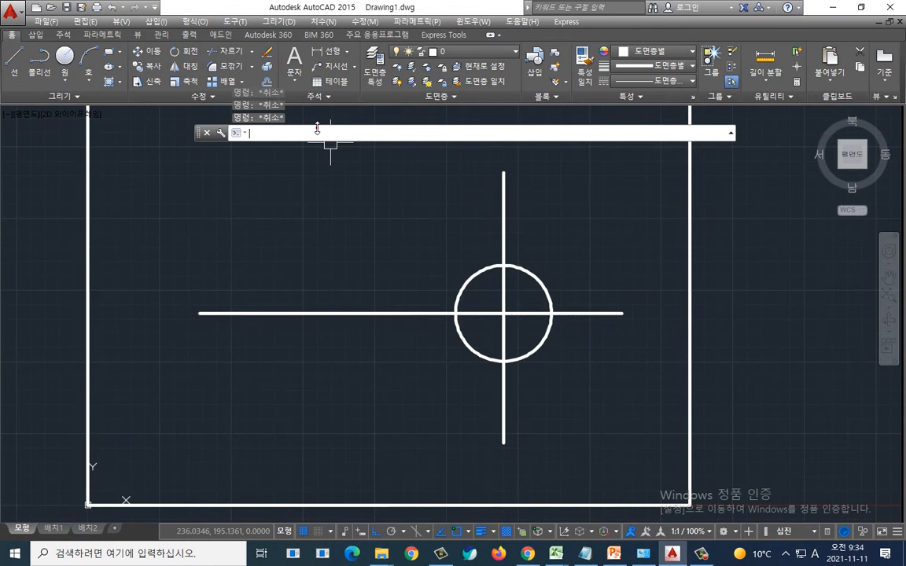
key("alt+Tab")
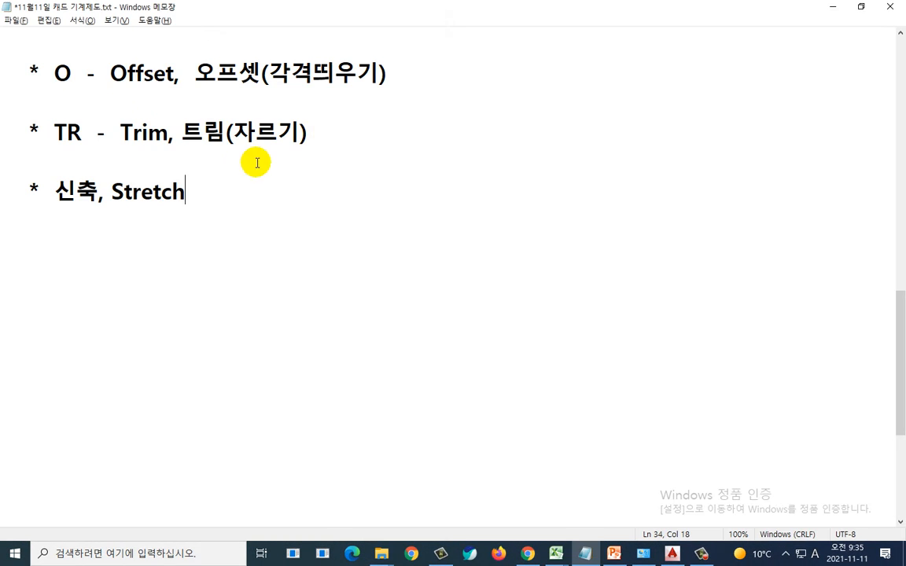
key("ctrl+2")
mouse_move(50, 151)
left_mouse_down()
mouse_move(89, 153)
mouse_move(44, 147)
mouse_move(91, 123)
mouse_move(47, 134)
mouse_move(96, 148)
left_mouse_up()
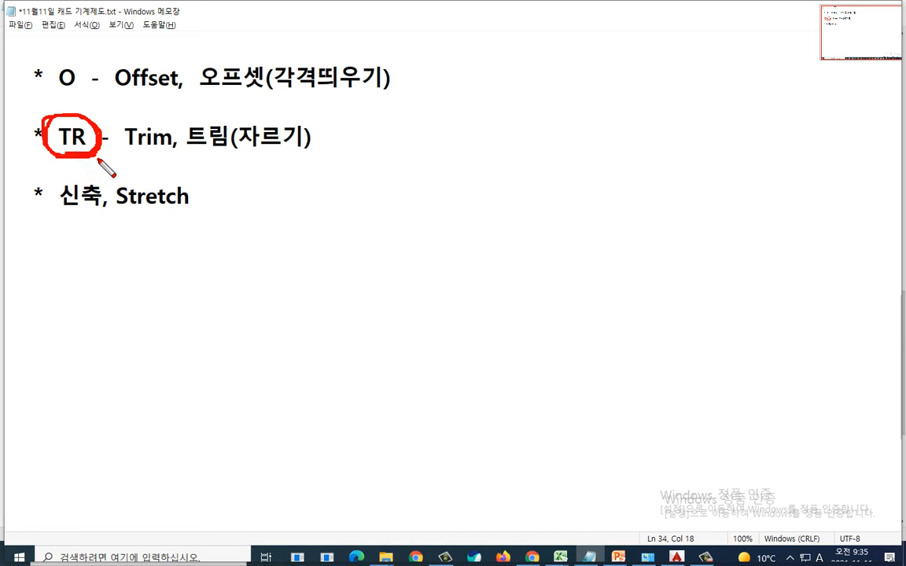
mouse_move(93, 158)
left_mouse_down()
mouse_move(47, 141)
mouse_move(85, 112)
mouse_move(101, 159)
mouse_move(44, 166)
mouse_move(57, 110)
mouse_move(105, 141)
left_mouse_up()
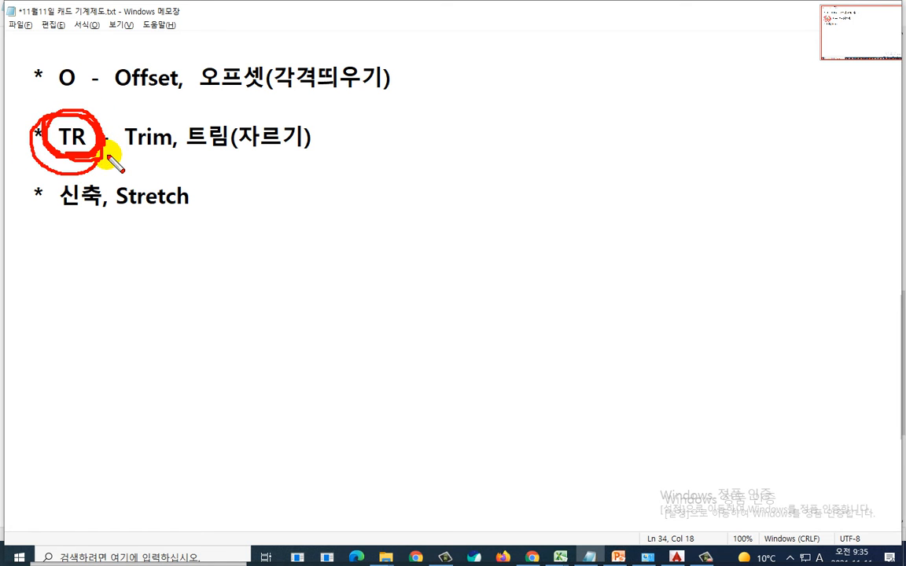
key("Escape")
key("alt+Tab")
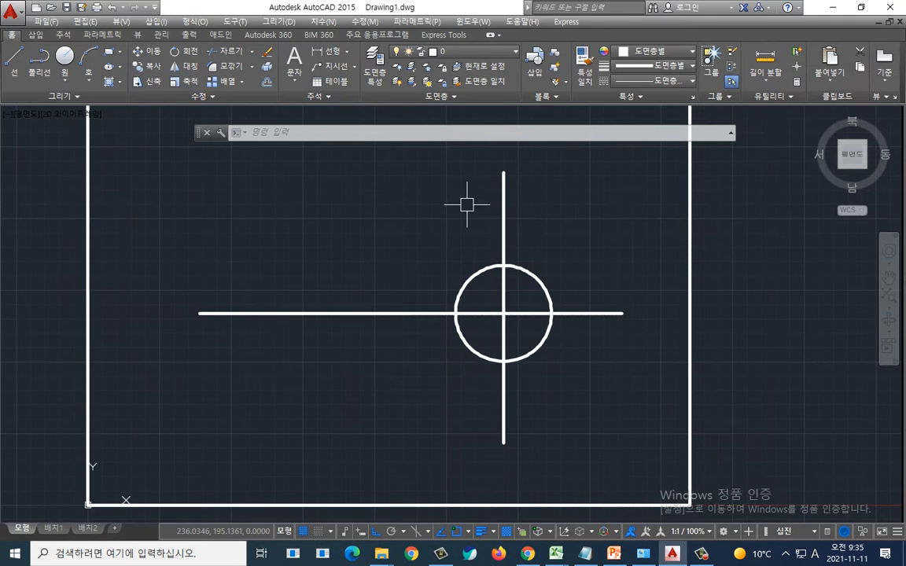
key("ctrl+2")
left_click_drag(509, 168, 512, 237)
key("Escape")
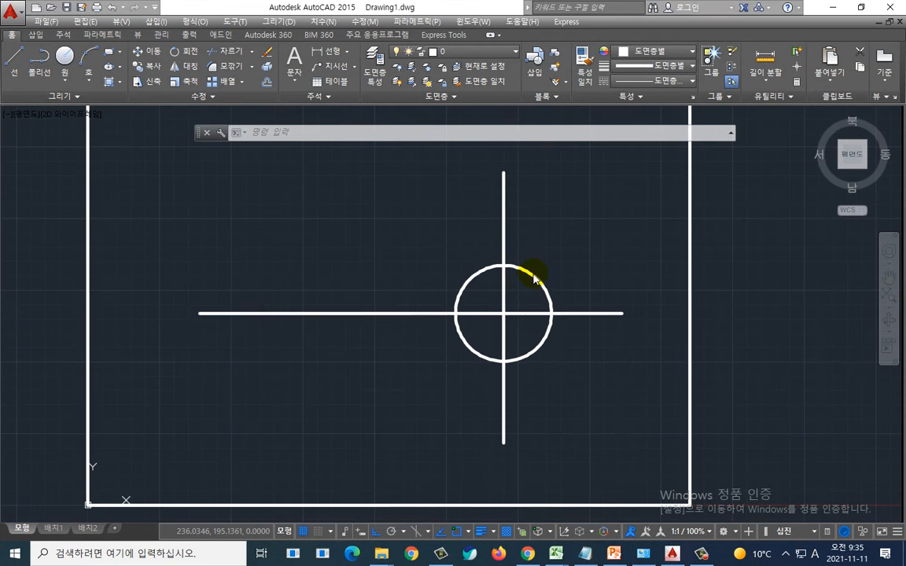
key("ctrl+2")
mouse_move(509, 174)
left_mouse_down()
mouse_move(504, 346)
mouse_move(477, 285)
mouse_move(540, 285)
mouse_move(535, 279)
left_mouse_up()
mouse_move(543, 212)
left_mouse_down()
mouse_move(461, 244)
mouse_move(464, 228)
left_mouse_up()
left_click_drag(471, 202, 554, 259)
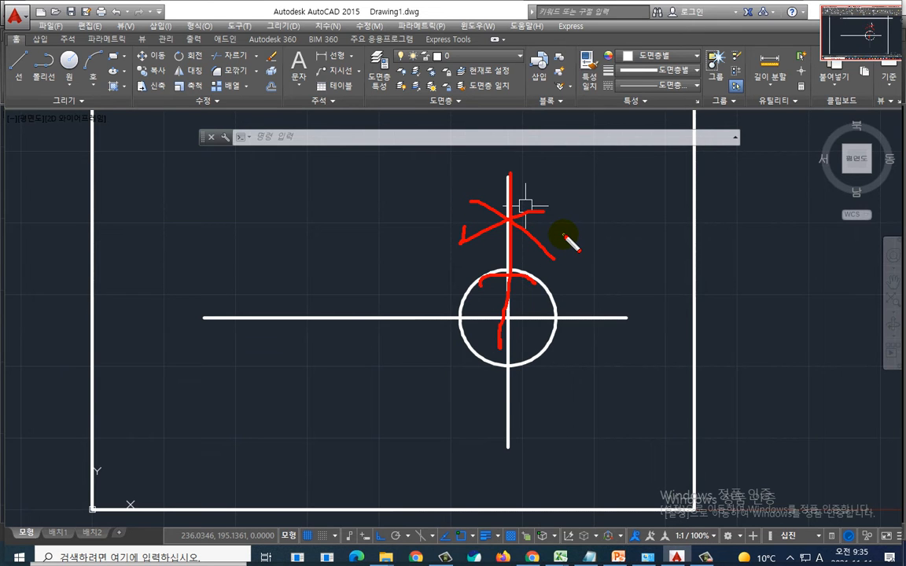
key("Escape")
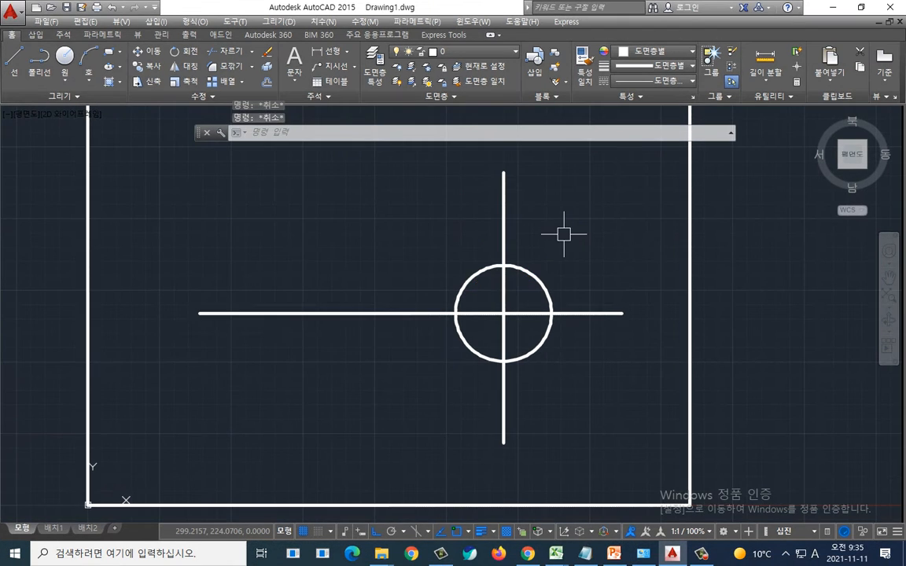
Step: Switch to the text file and add the line 'TR - 엔터 - 엔터' under the Trim entry
key("alt+Tab")
left_click(344, 126)
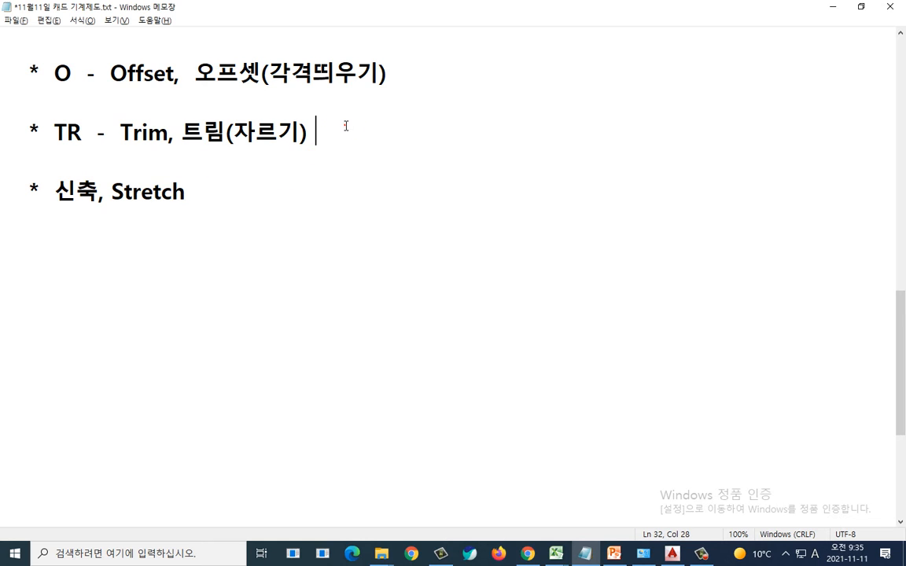
key("Return")
key("Return")
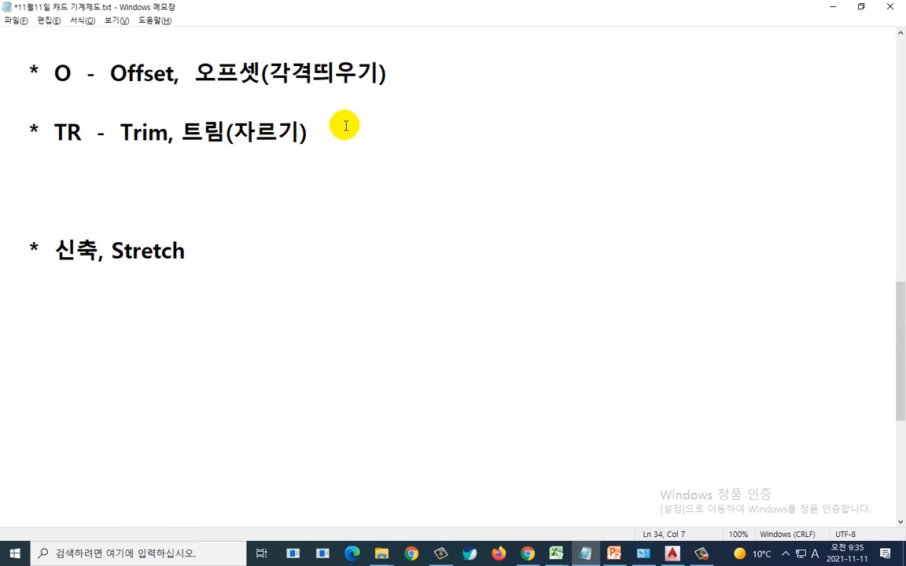
type("TR -")
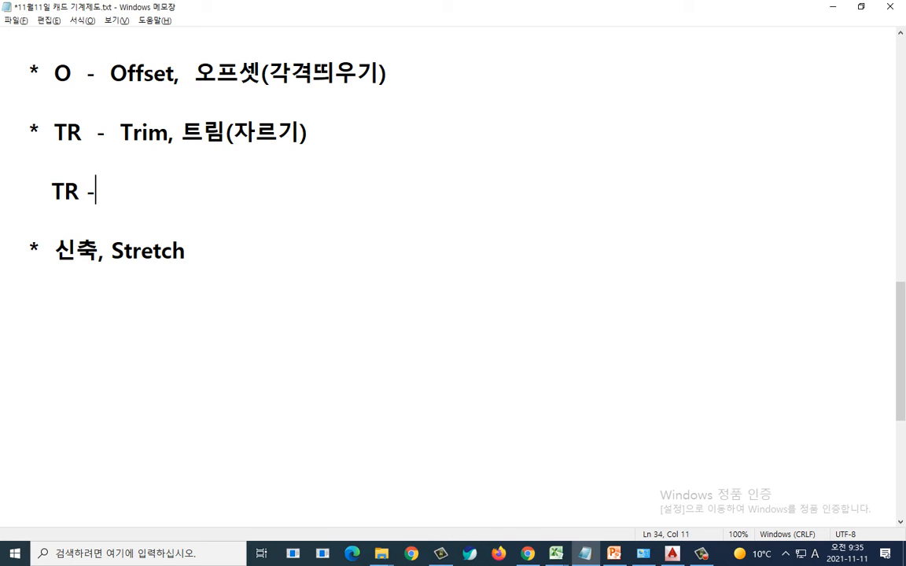
type(" 엔터 - 엔터")
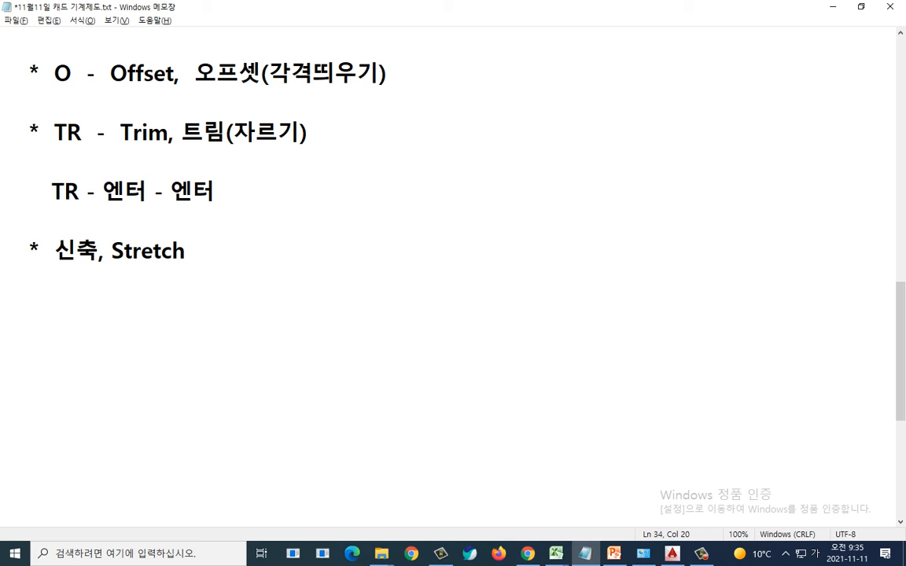
key("alt+Tab")
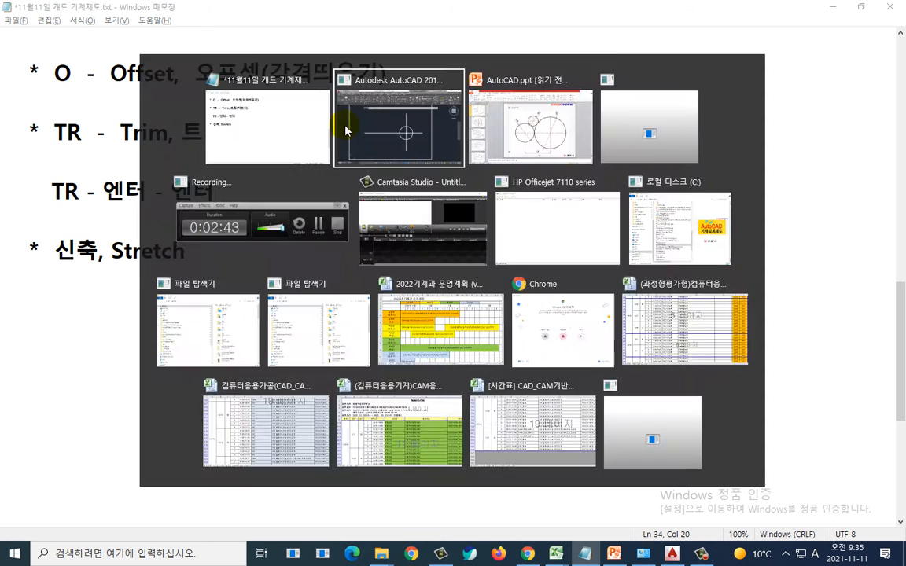
key("alt+Tab")
key("alt+Tab")
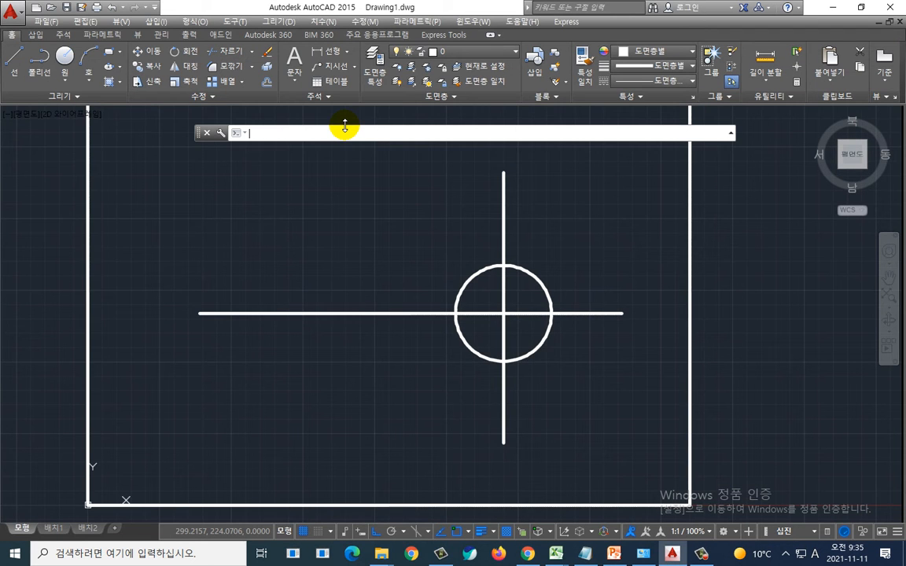
type("TR")
key("Escape")
key("Escape")
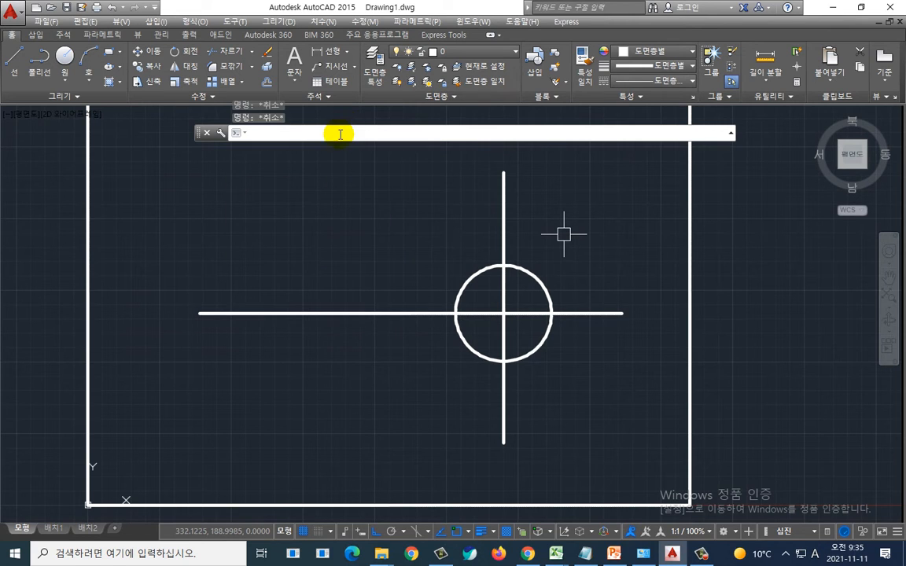
Step: Apply the command-line window font settings (Consolas, size 14) through the Options dialog
right_click(339, 135)
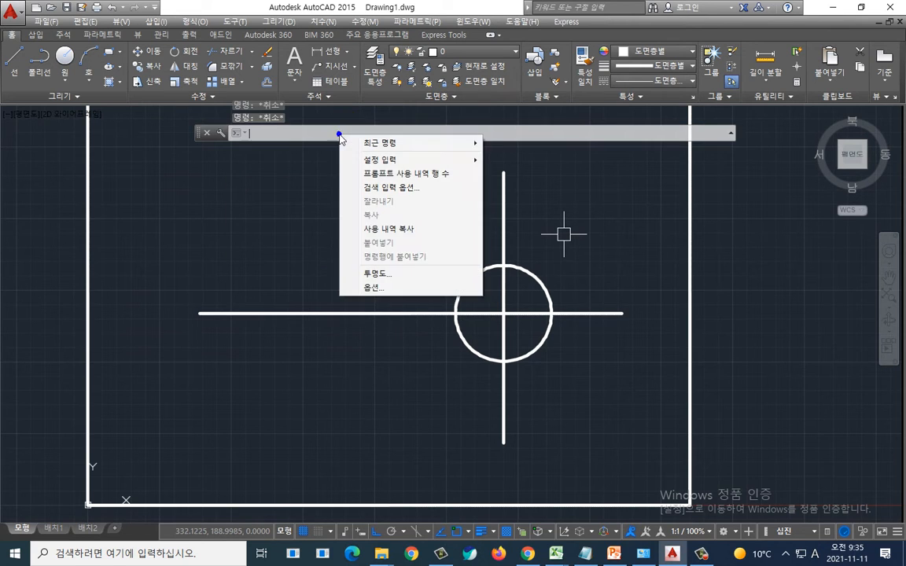
left_click(377, 290)
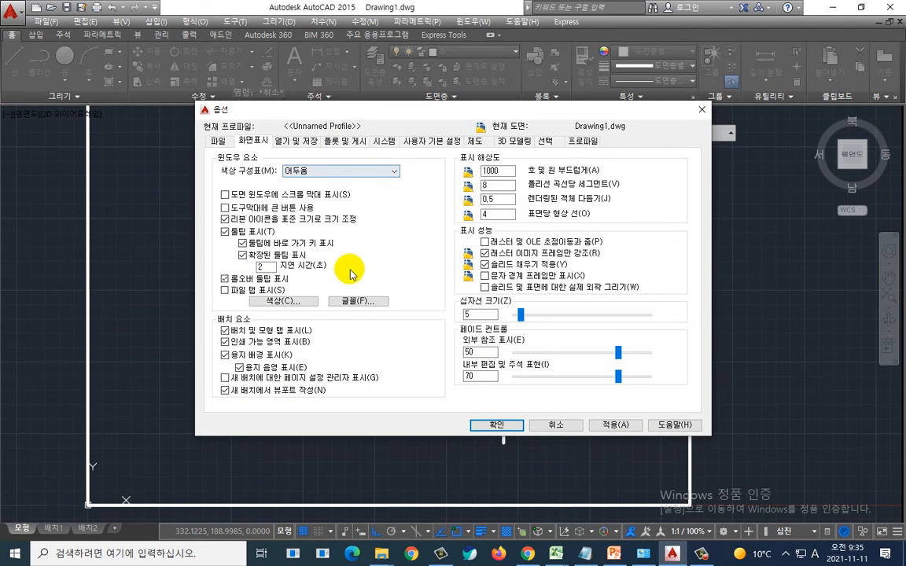
left_click(359, 302)
left_click(360, 295)
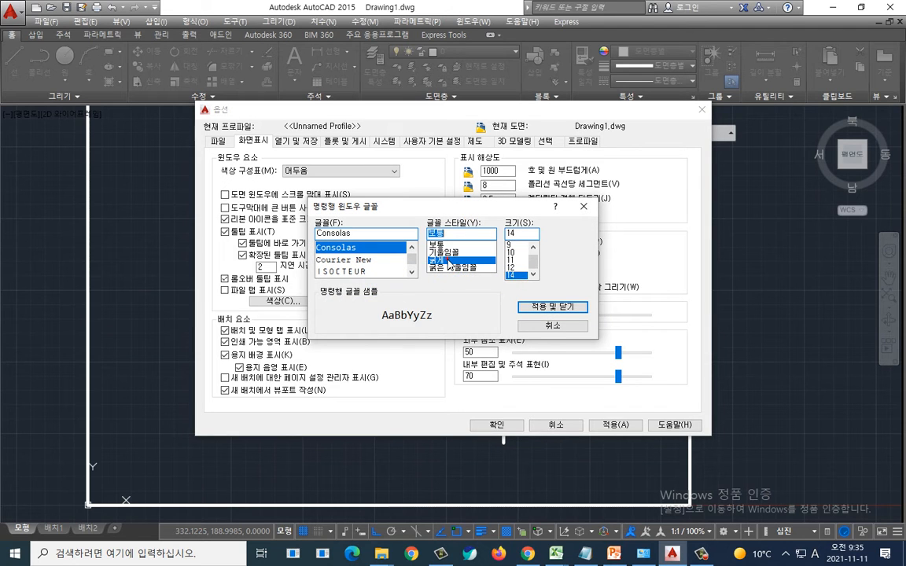
left_click(540, 307)
left_click(507, 427)
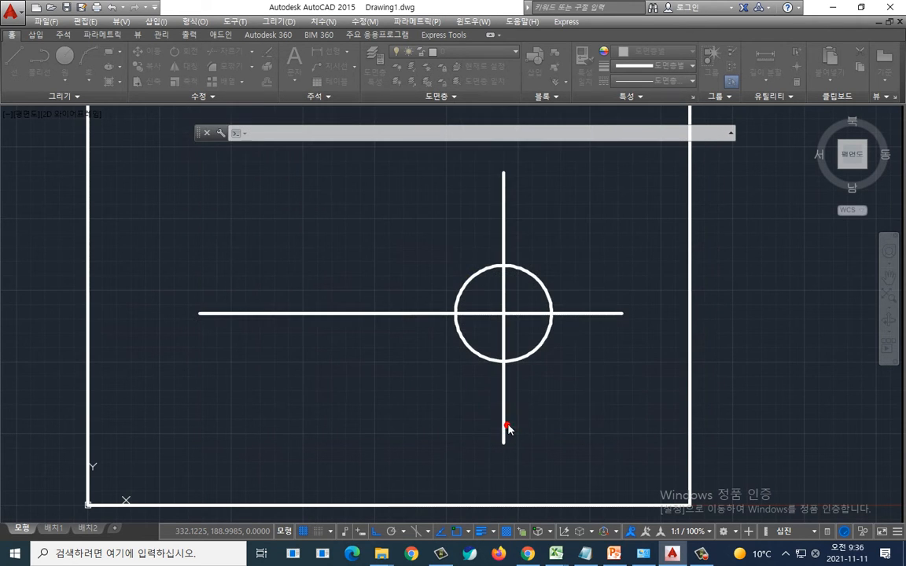
Step: Trim the centre lines' ends that stick out beyond the circle at the top, right and bottom
key("Escape")
key("Escape")
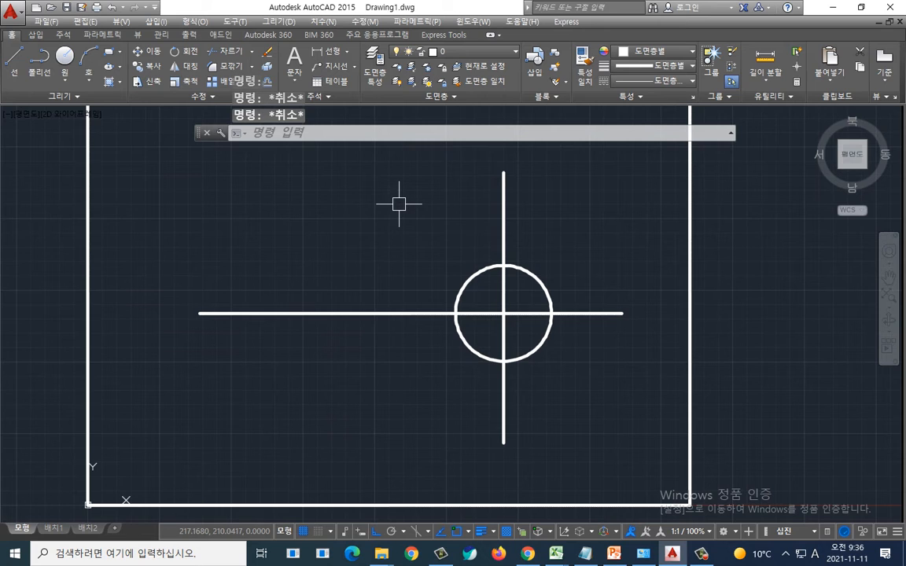
type("tr")
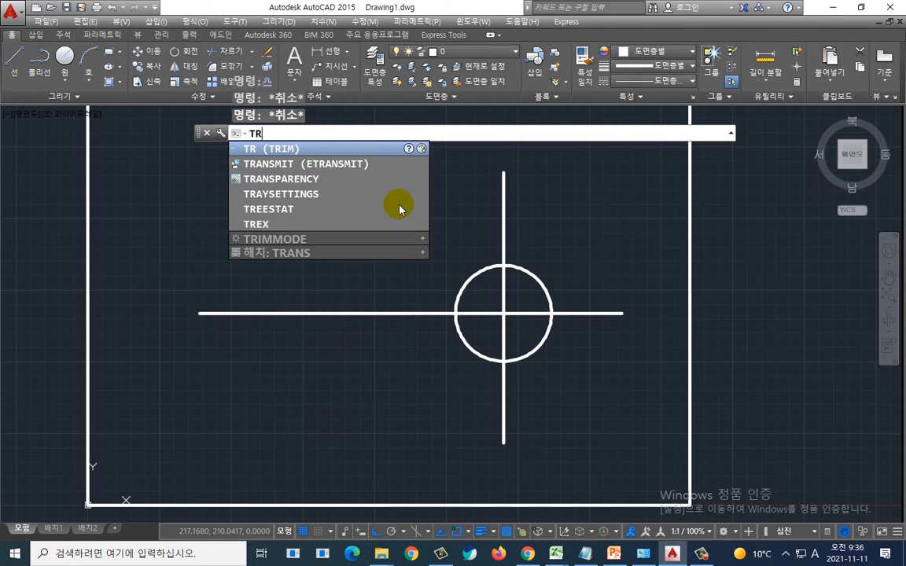
key("Return")
key("Return")
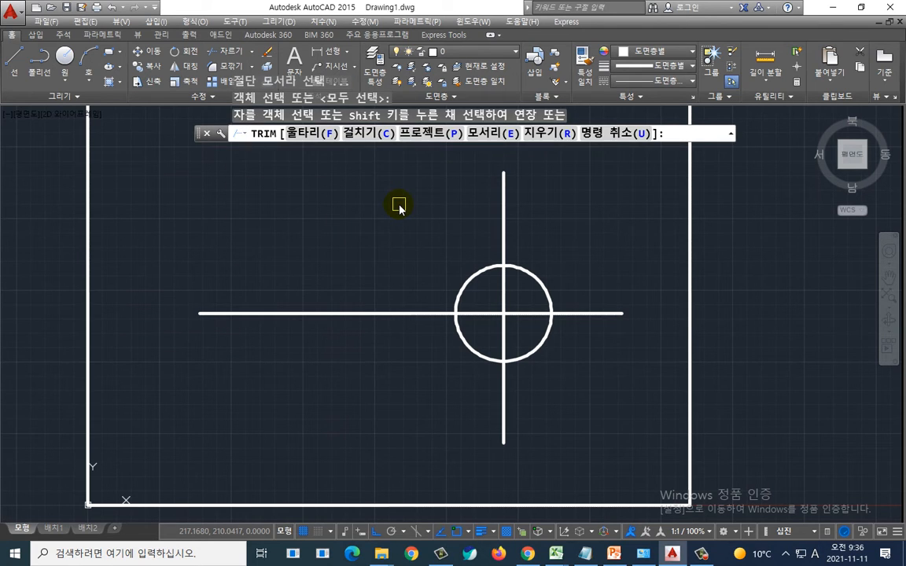
left_click(504, 193)
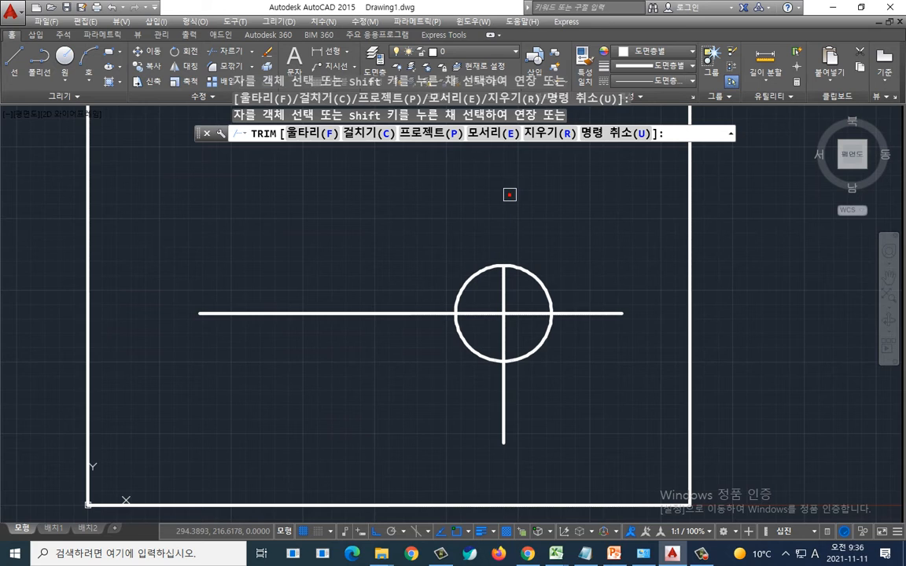
left_click(598, 312)
left_click(502, 386)
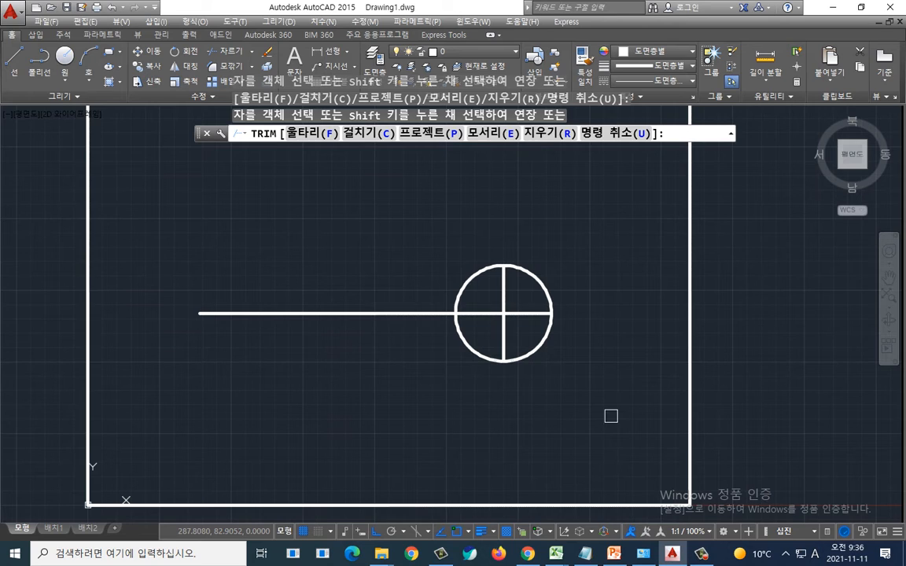
key("Escape")
key("Escape")
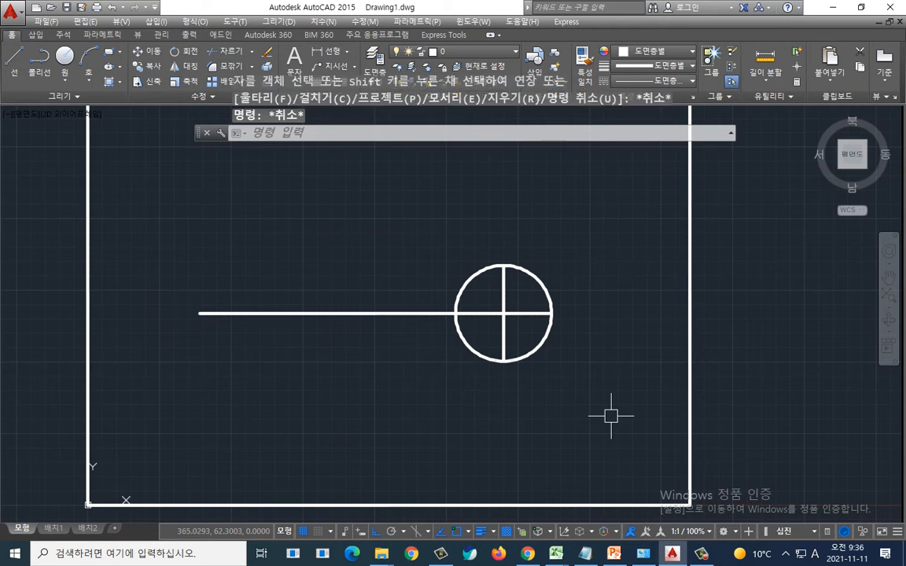
Step: Extend the trimmed vertical and horizontal centre lines a little past the circle using their end grips
left_click(504, 280)
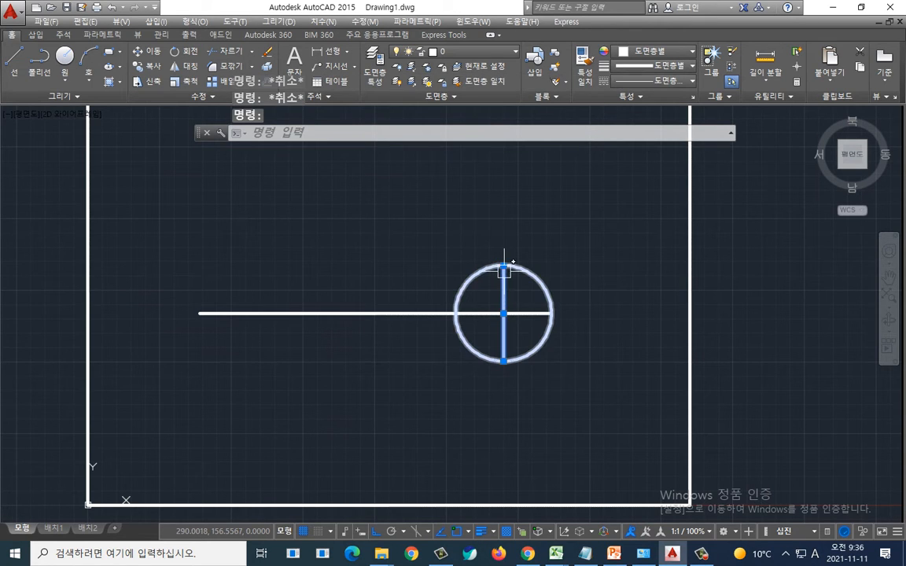
left_click(503, 264)
left_click(508, 230)
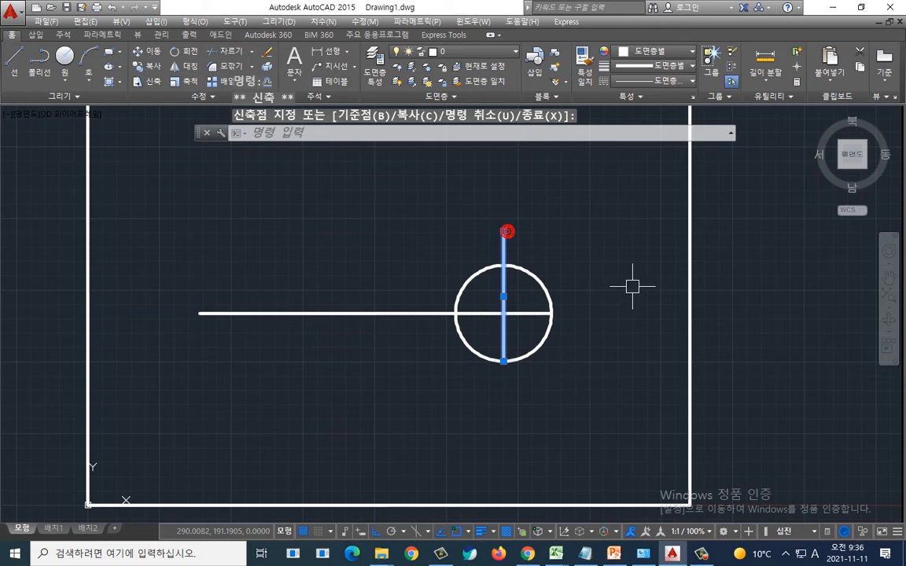
left_click(503, 378)
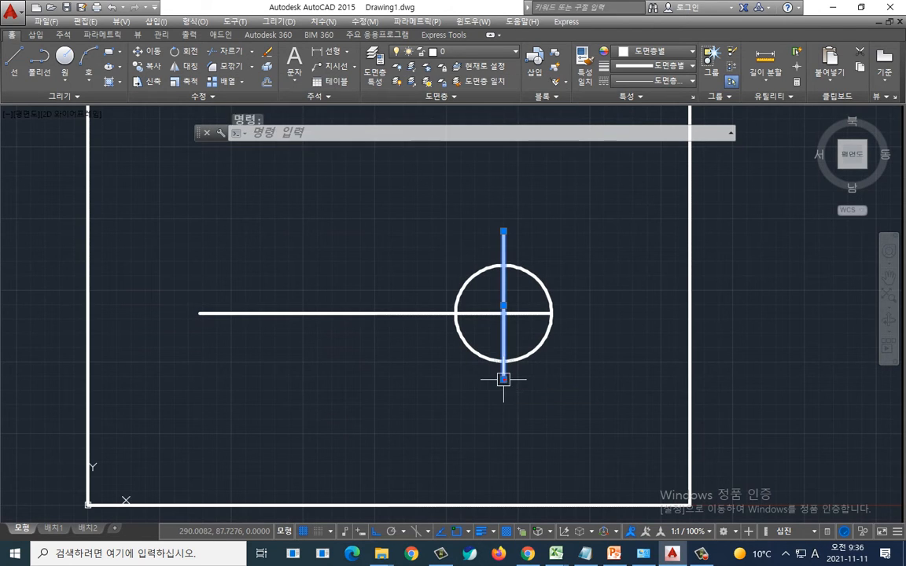
left_click(541, 312)
left_click(551, 314)
left_click(576, 313)
left_click(576, 314)
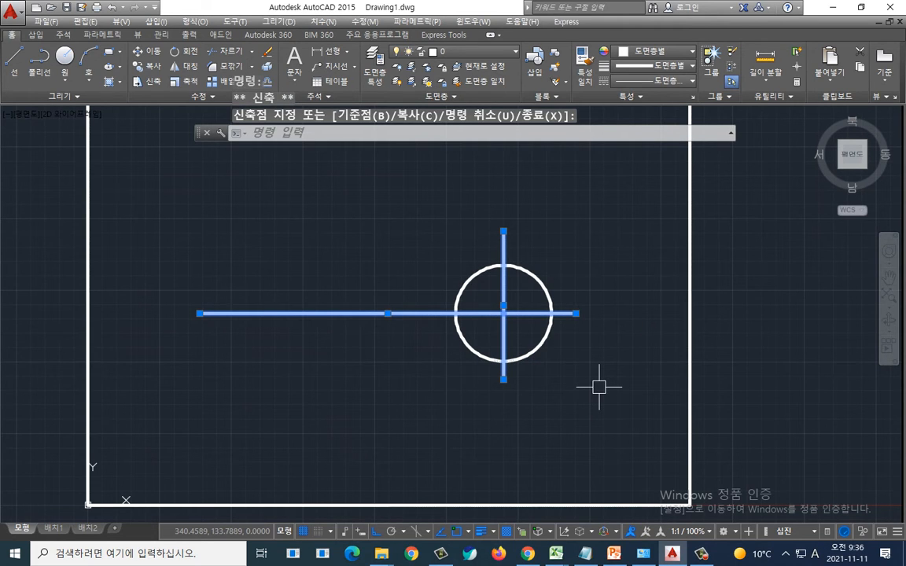
key("Escape")
key("Escape")
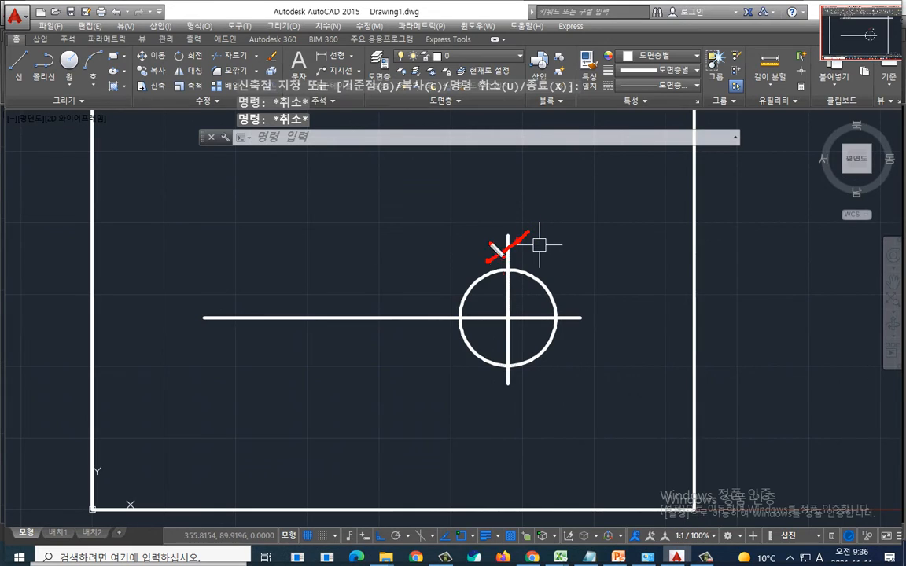
left_click_drag(489, 234, 530, 263)
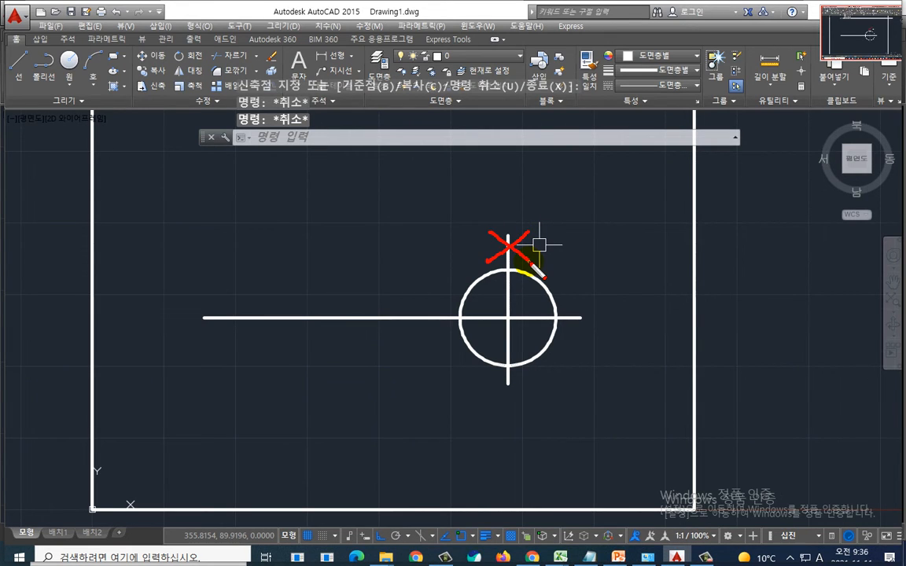
mouse_move(539, 315)
left_mouse_down()
mouse_move(588, 309)
mouse_move(582, 328)
left_mouse_up()
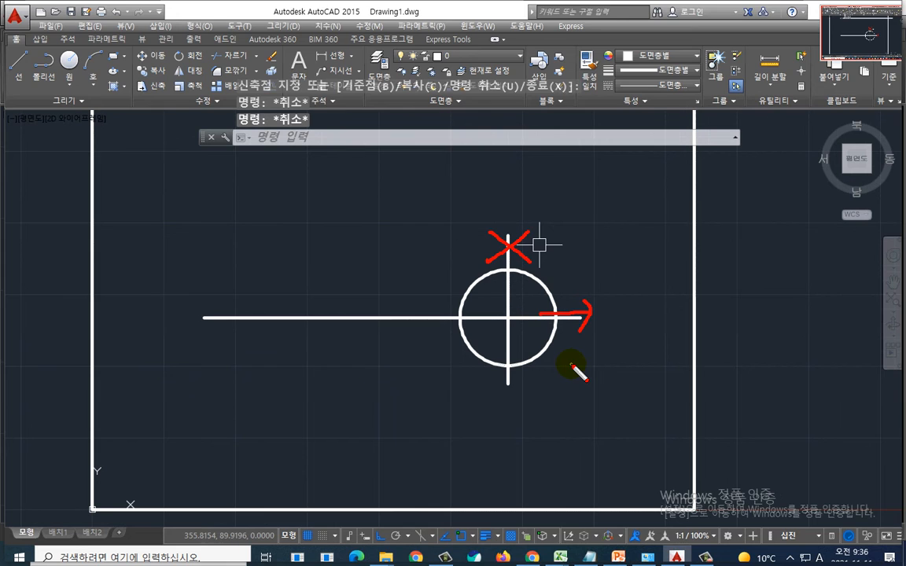
key("Escape")
Step: Switch to the text file and extend the TR line with '- 해당선 클릭 (구분된 곳까지 잘림)'
key("alt+Tab")
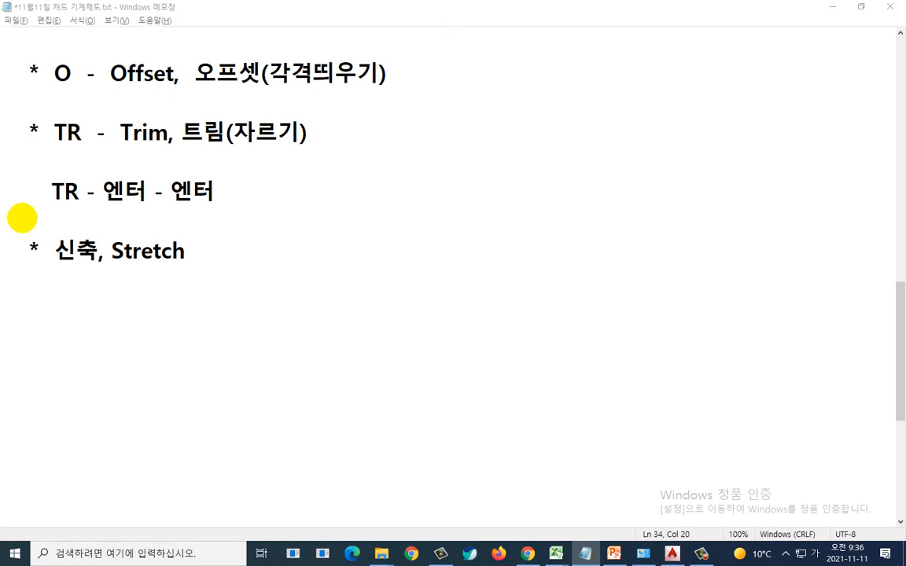
mouse_move(46, 212)
left_mouse_down()
mouse_move(224, 218)
mouse_move(197, 221)
mouse_move(40, 173)
mouse_move(229, 198)
left_mouse_up()
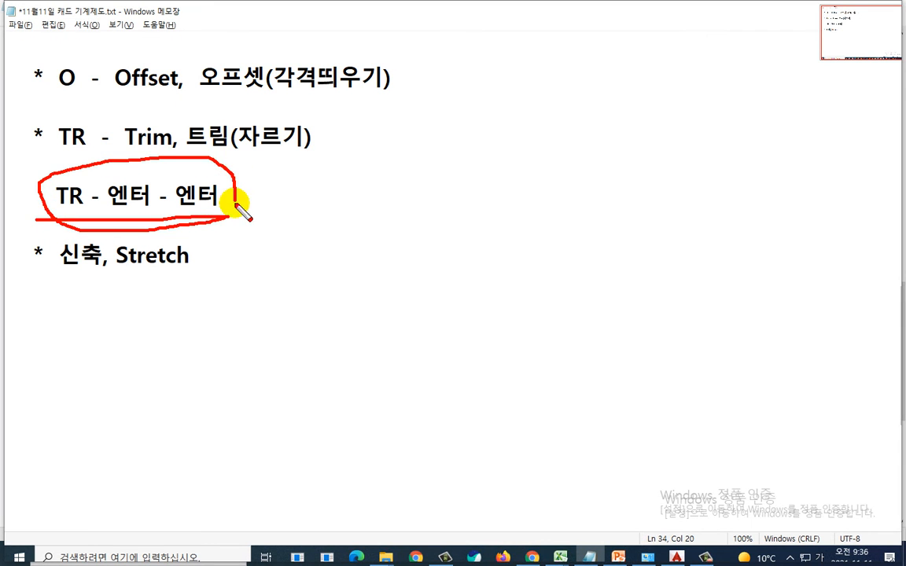
key("Escape")
type("-  ")
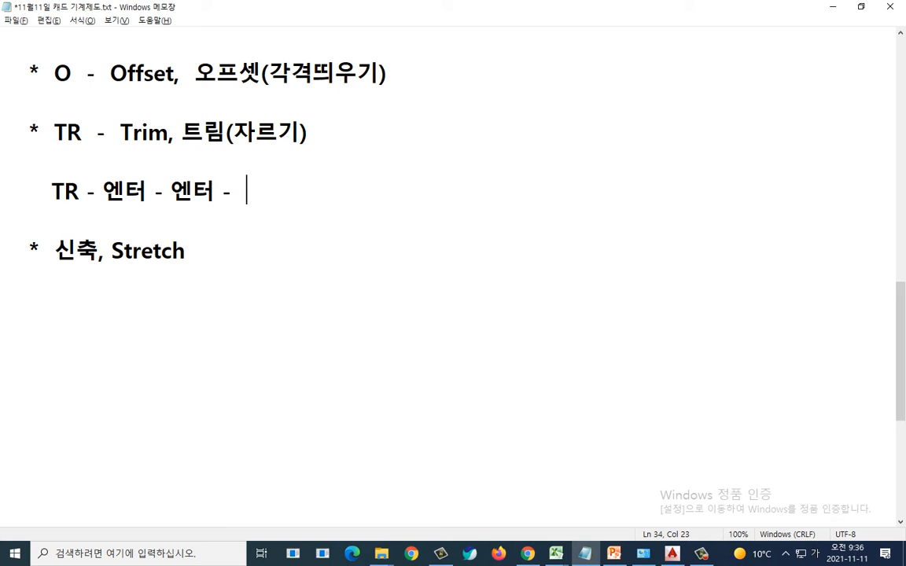
type("해당선 ")
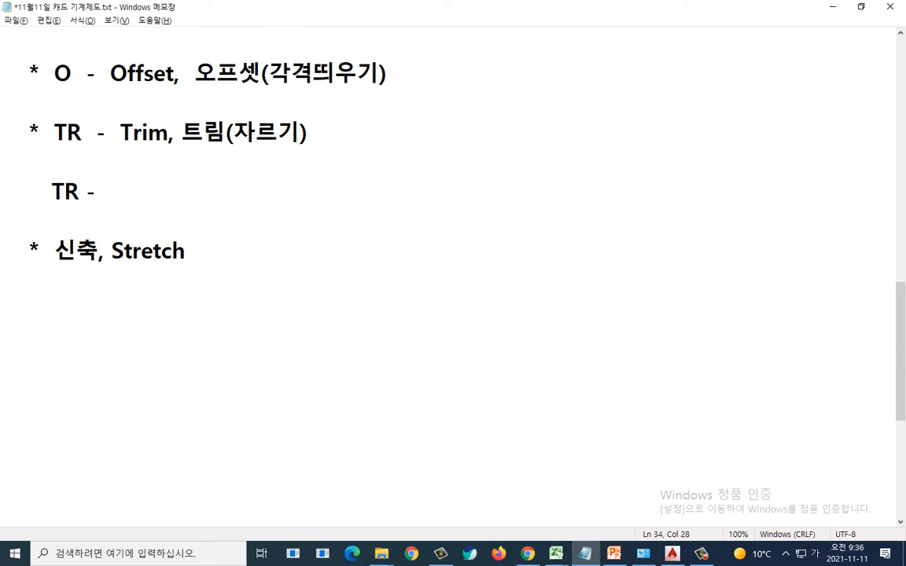
type("클릭  (구분")
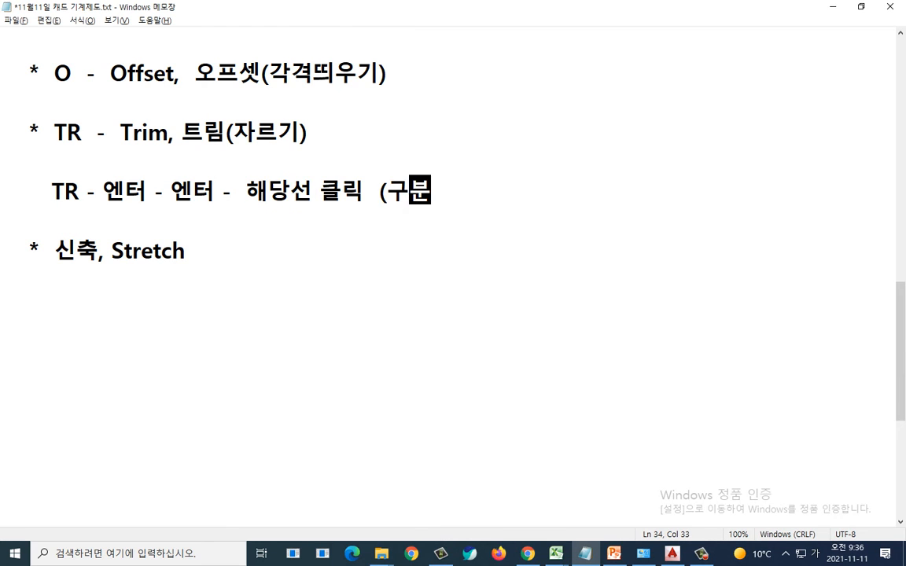
type("된 곳까지")
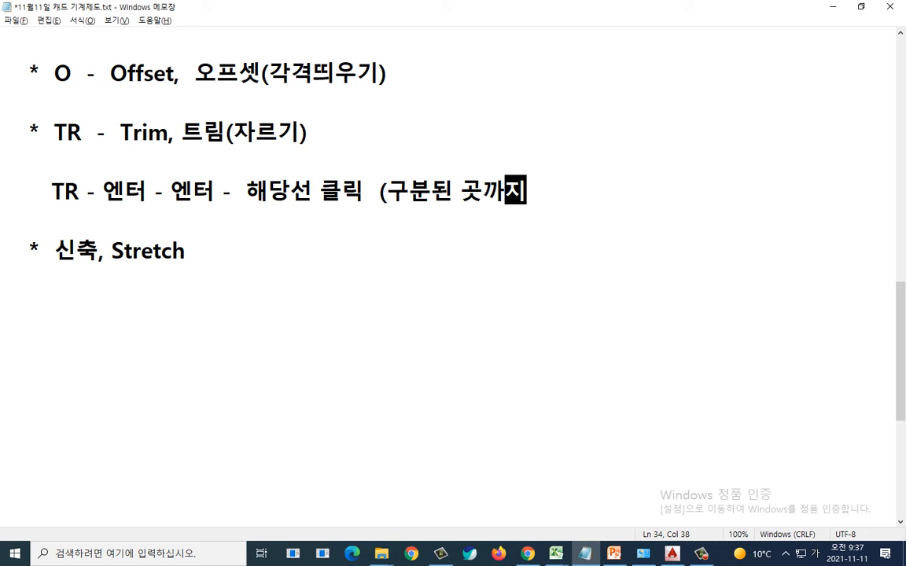
type("잘림)")
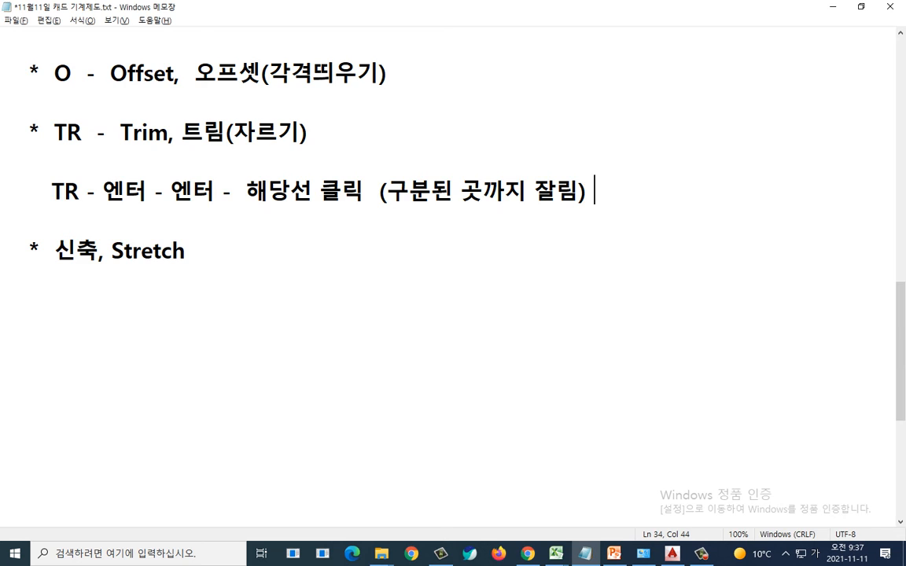
Step: Compare the slide's tangent circles exercise with the centre lines in the drawing
key("alt+Tab")
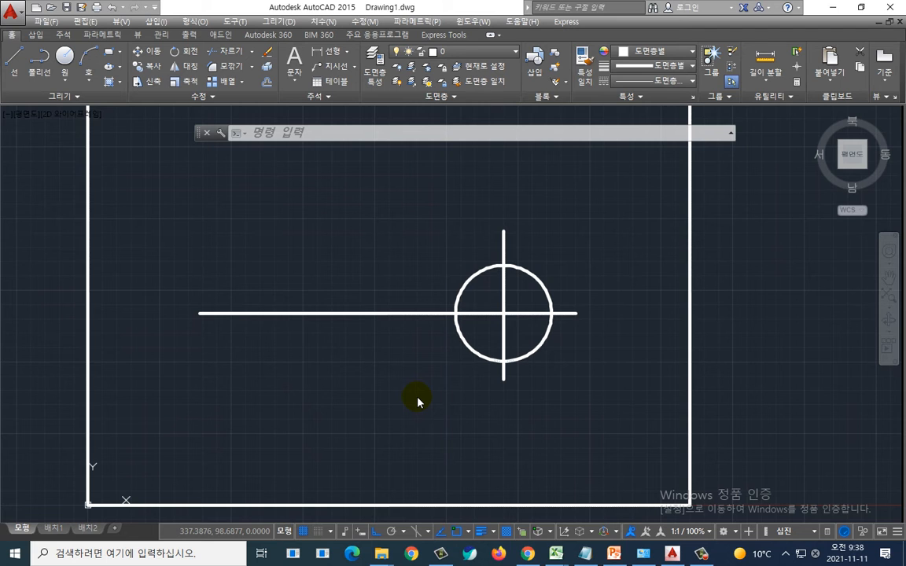
key("alt+Tab")
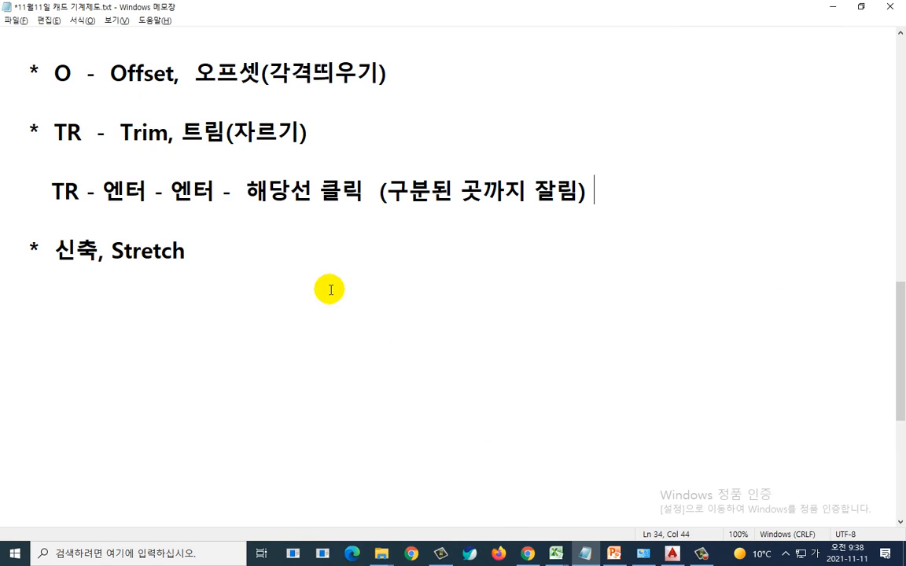
mouse_move(37, 69)
left_mouse_down()
mouse_move(57, 88)
mouse_move(81, 85)
mouse_move(49, 59)
mouse_move(85, 77)
mouse_move(36, 71)
mouse_move(75, 83)
mouse_move(83, 96)
left_mouse_up()
key("Escape")
key("alt+Tab")
key("Tab")
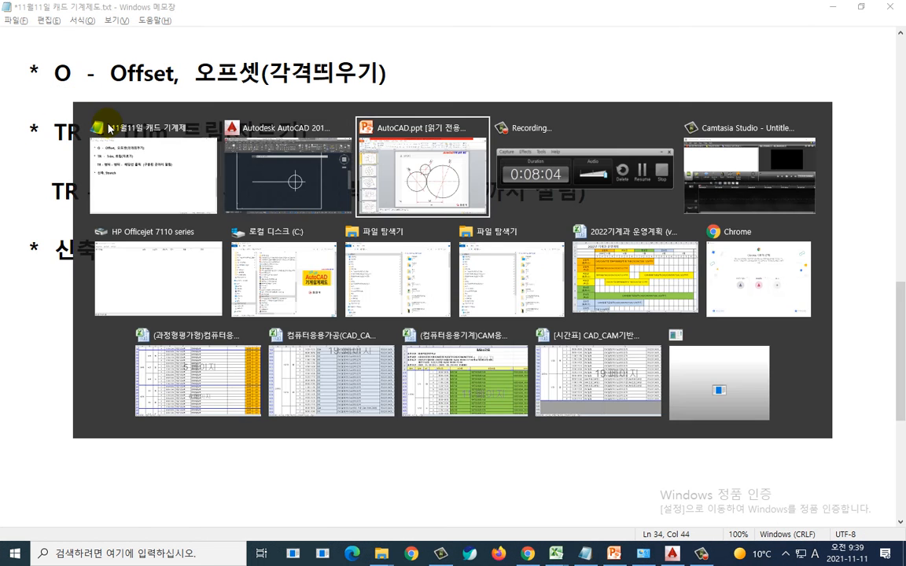
key("ctrl+2")
mouse_move(595, 195)
left_mouse_down()
mouse_move(594, 328)
mouse_move(578, 361)
left_mouse_up()
left_click_drag(424, 217, 413, 341)
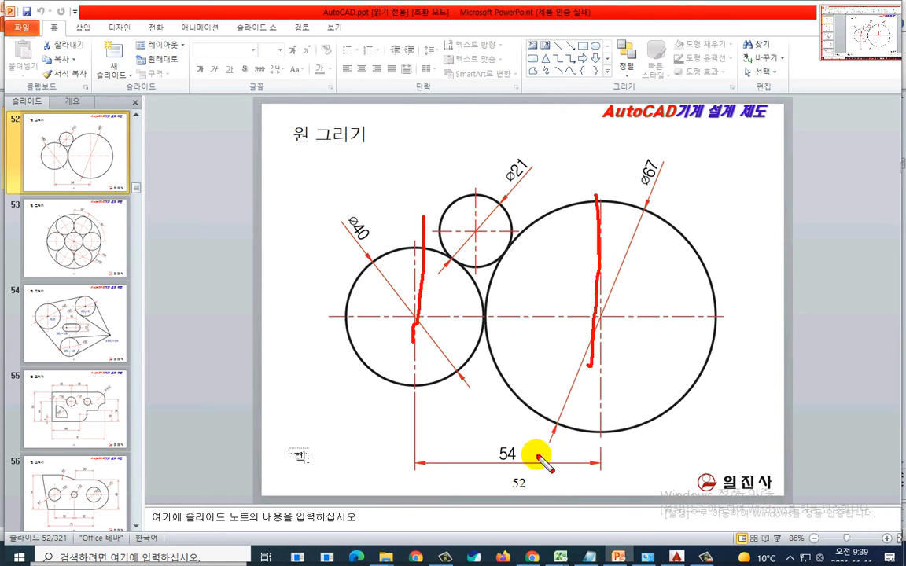
mouse_move(532, 464)
left_mouse_down()
mouse_move(489, 439)
mouse_move(512, 473)
mouse_move(520, 423)
mouse_move(486, 470)
mouse_move(537, 460)
mouse_move(507, 477)
mouse_move(539, 460)
left_mouse_up()
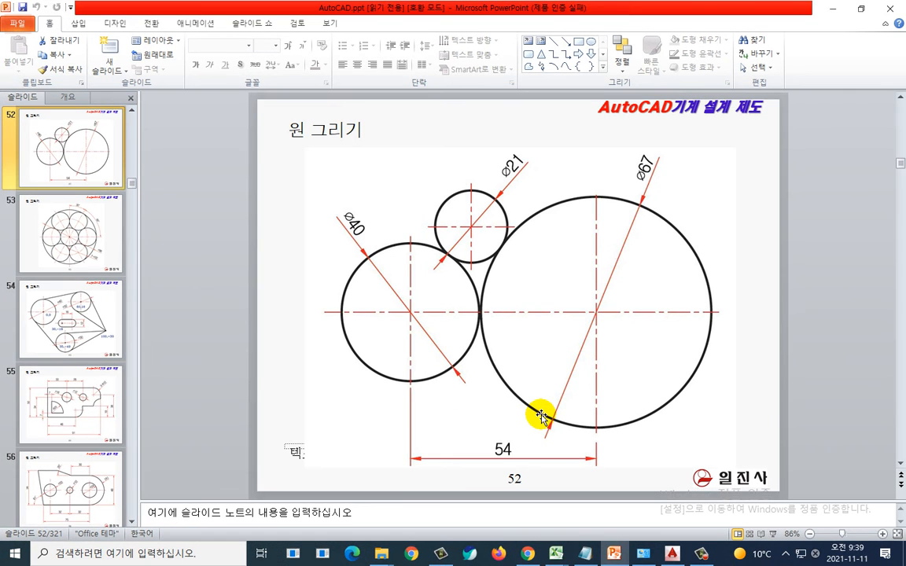
key("alt+Tab")
key("alt+Tab")
key("Tab")
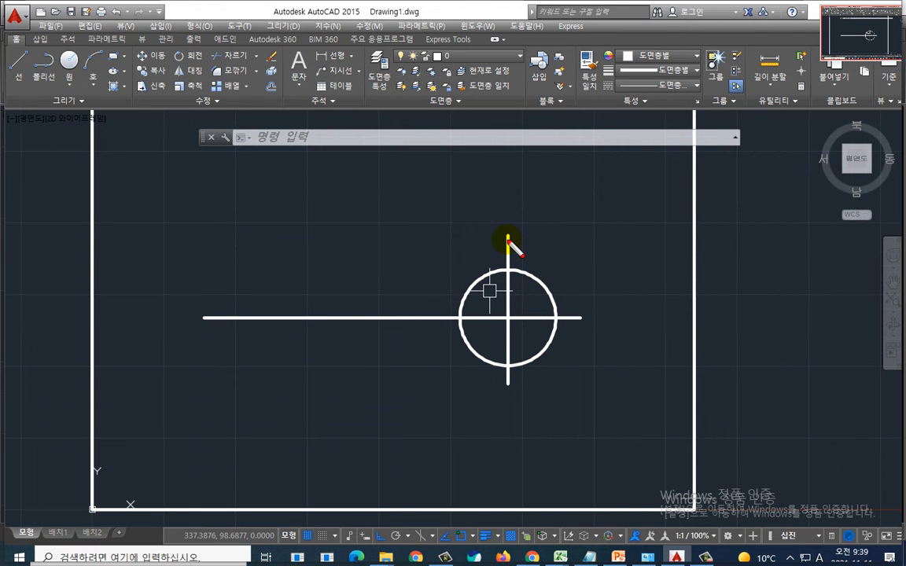
mouse_move(504, 230)
left_mouse_down()
mouse_move(363, 224)
mouse_move(332, 241)
mouse_move(328, 389)
left_mouse_up()
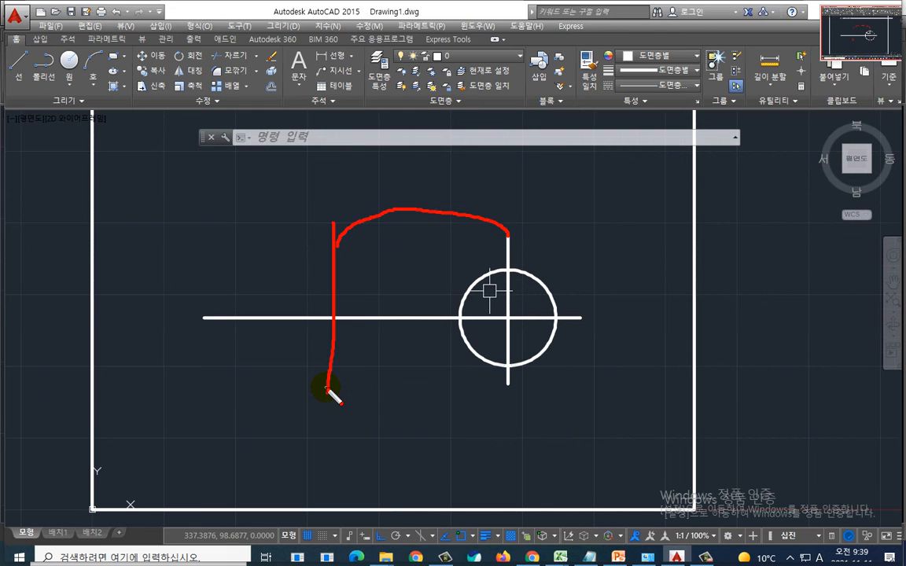
key("Escape")
key("Escape")
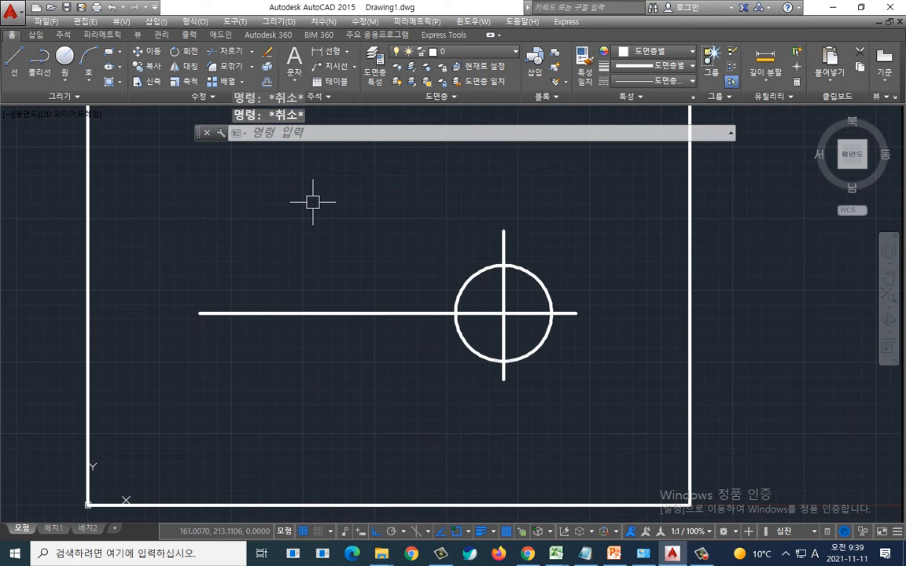
Step: Start the Offset command, then add the line 'O - 57' under the Offset entry in the text file
type("o")
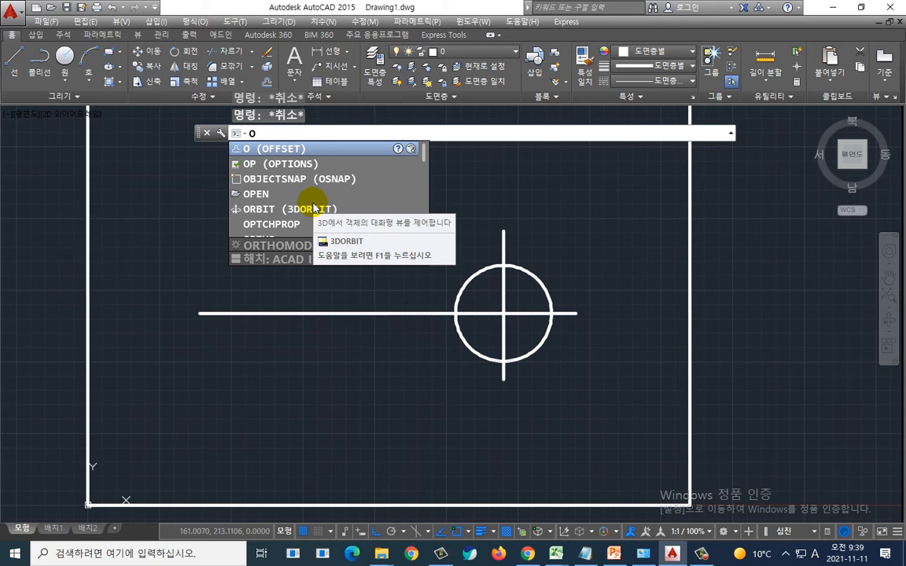
key("Return")
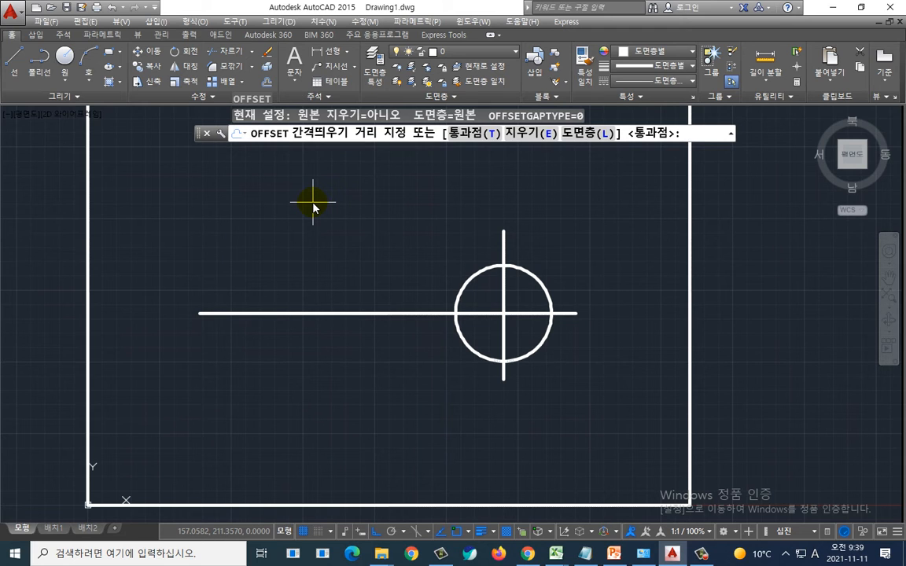
key("alt+Tab")
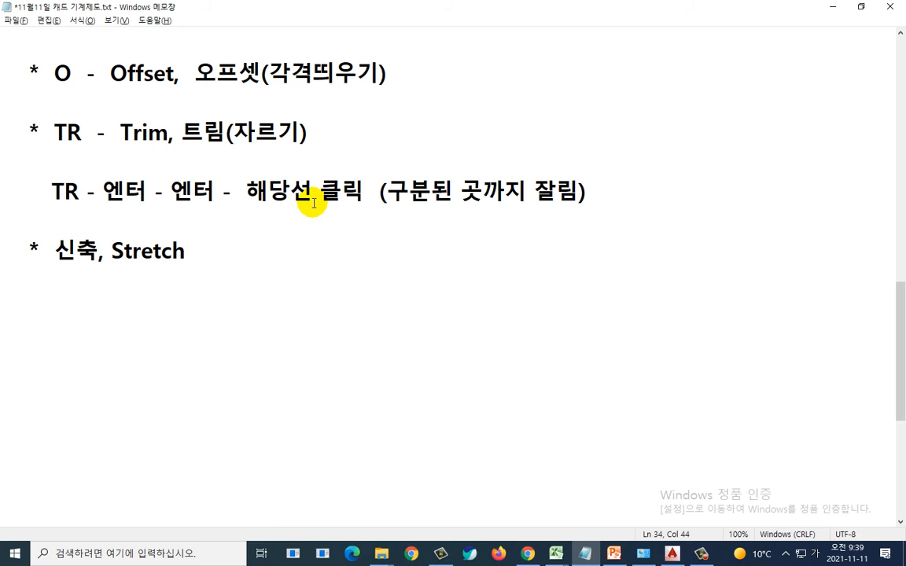
left_click(441, 74)
key("Return")
key("Return")
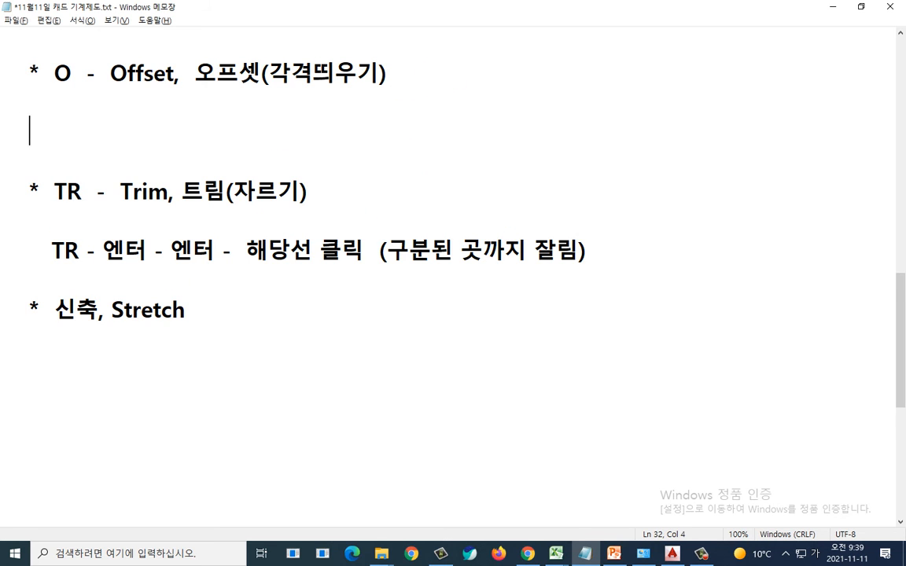
type("O  -  57")
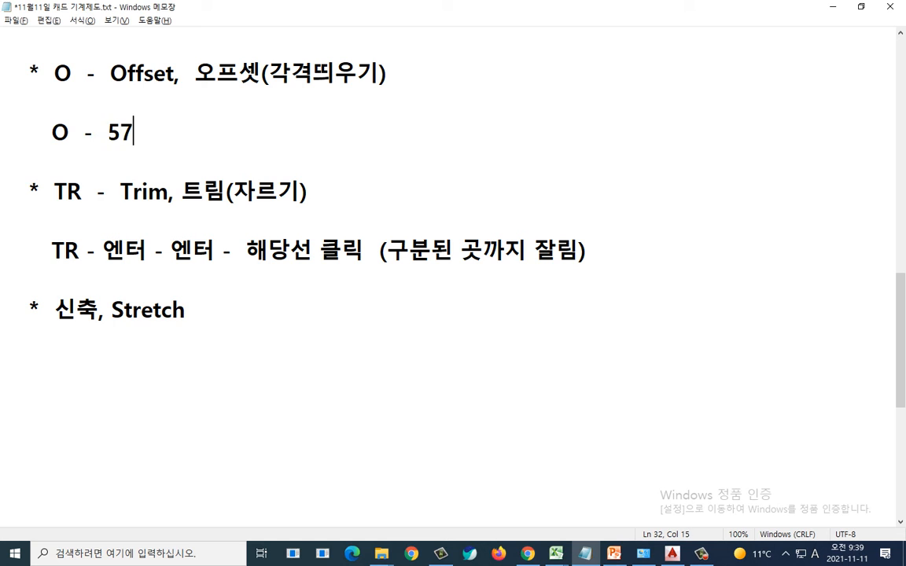
Step: Switch back to the AutoCAD drawing by way of the slide
key("alt+Tab")
key("alt+Tab")
key("alt+Tab")
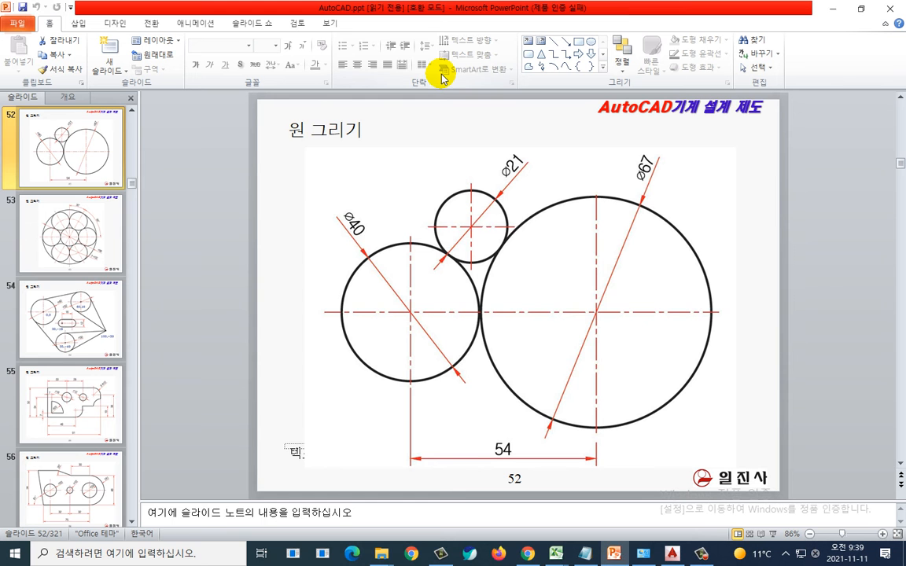
key("alt+Tab")
key("alt+Tab")
Step: Switch to the text file and change the Offset note line to 'O - 54 -'
key("alt+Tab")
key("alt+Tab")
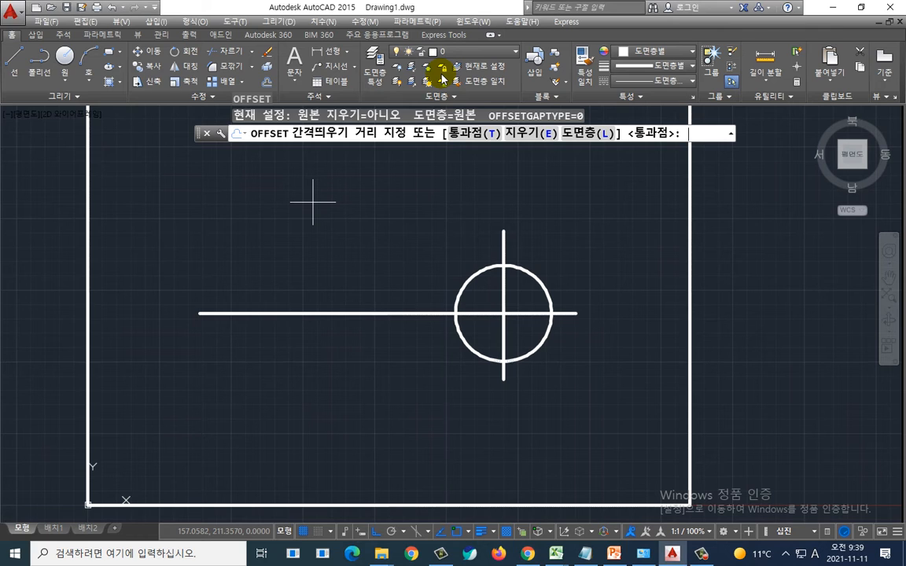
key("alt+Tab")
key("alt+Tab")
key("alt+Tab")
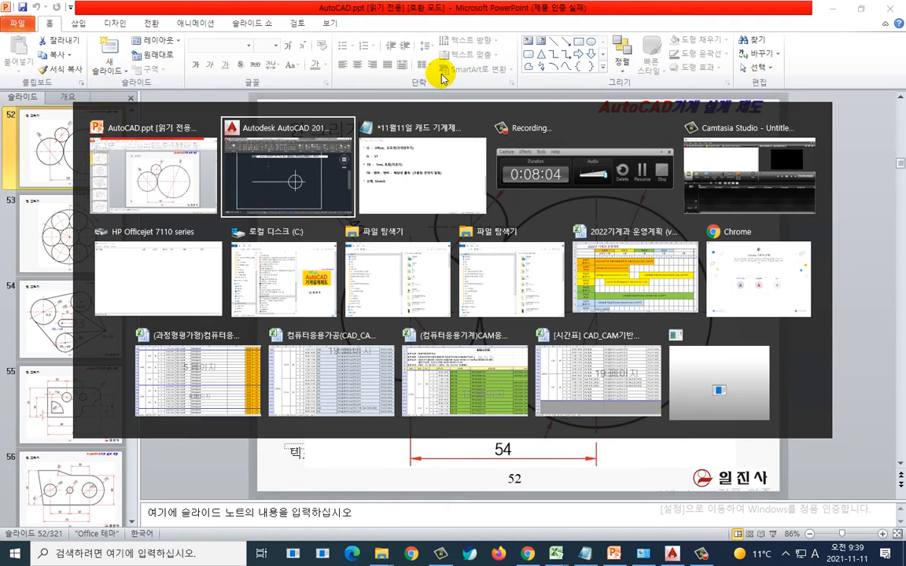
key("alt+Tab")
type("4")
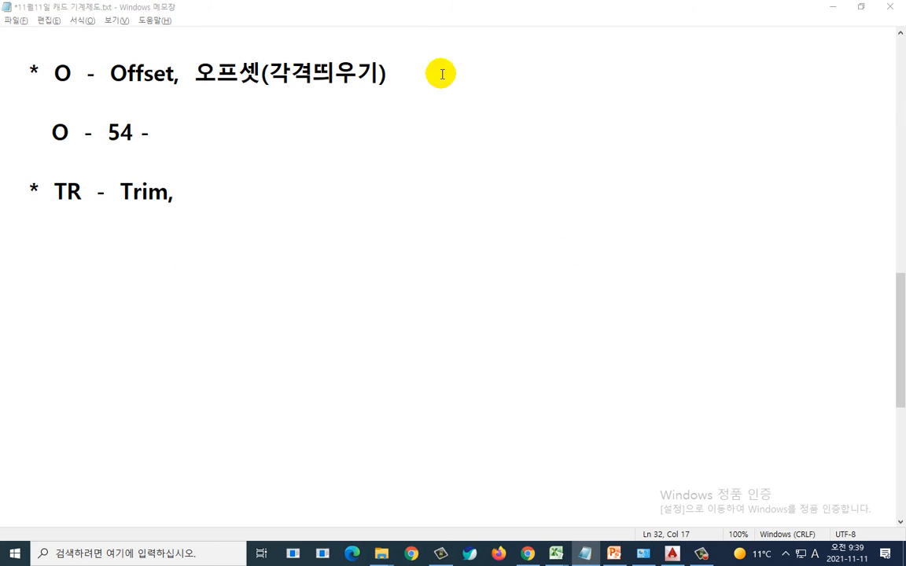
Step: Back in the drawing, offset the circle's vertical centre line 54 units to the left
key("alt+Tab")
key("alt+Tab")
key("Tab")
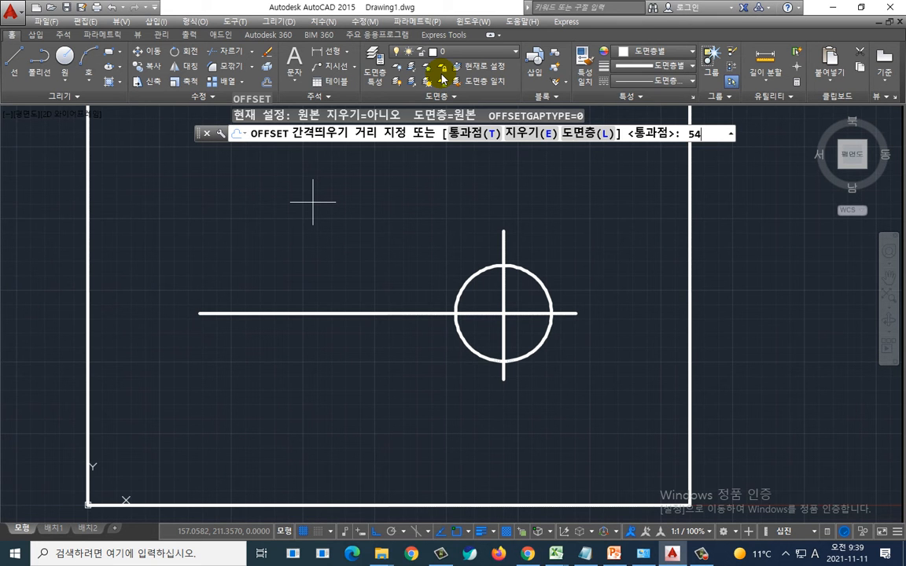
key("Return")
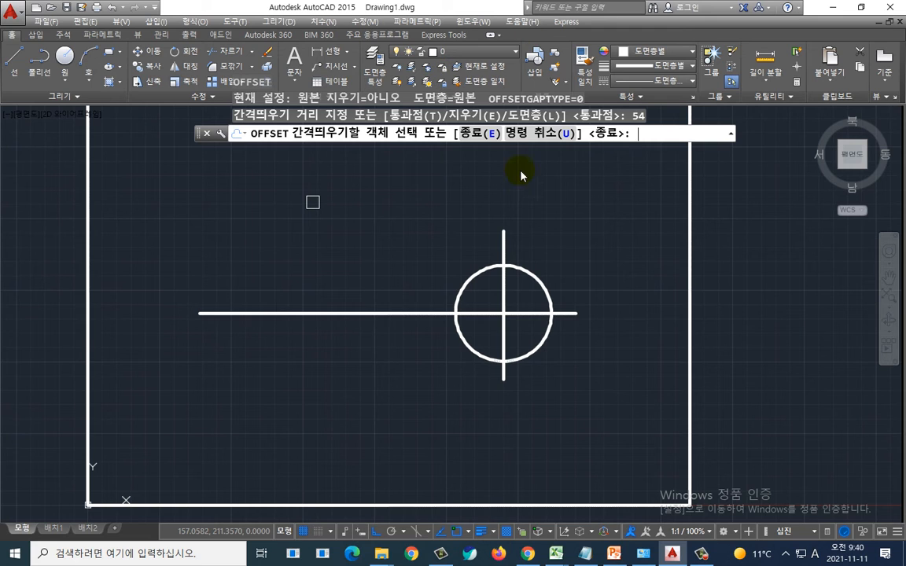
left_click(503, 226)
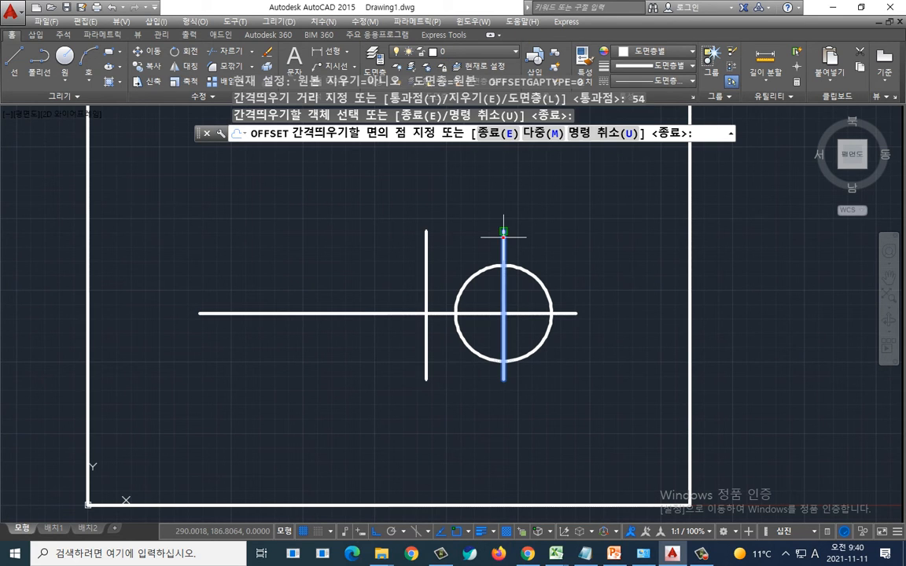
scroll(450, 244, "up", 2)
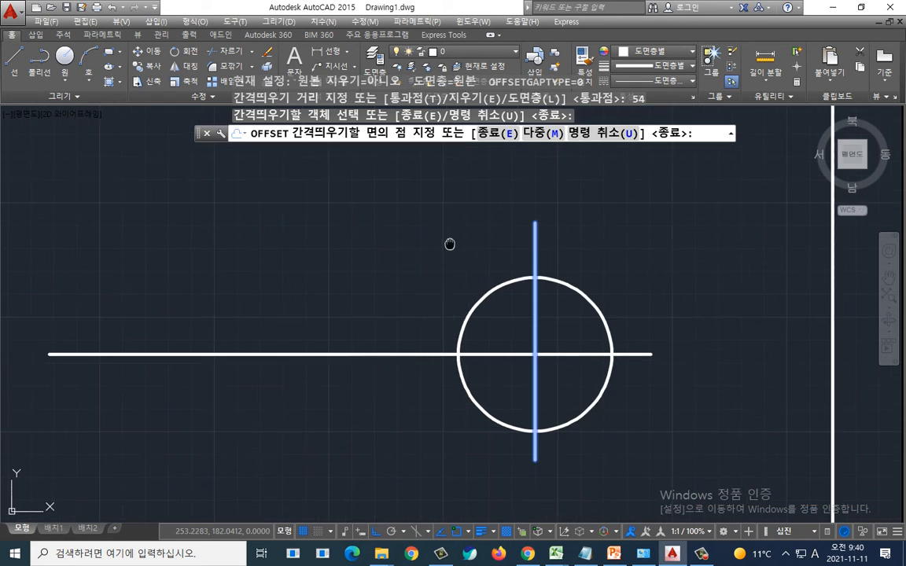
middle_click_drag(449, 243, 364, 208)
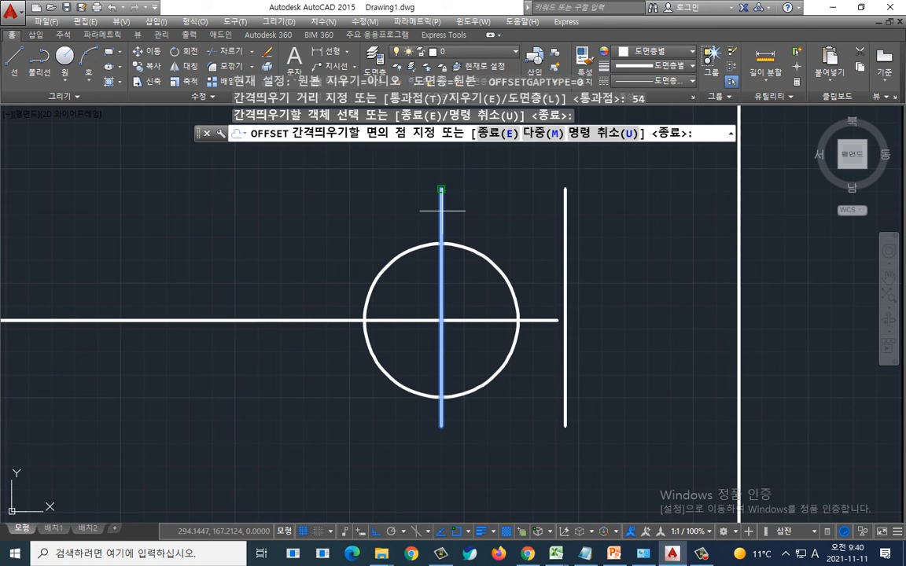
left_click(362, 210)
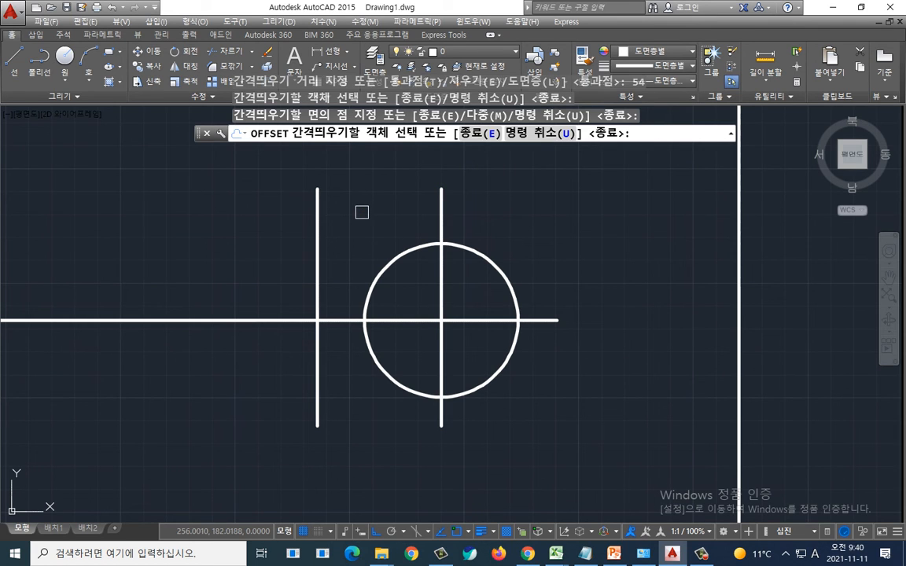
scroll(366, 219, "down", 2)
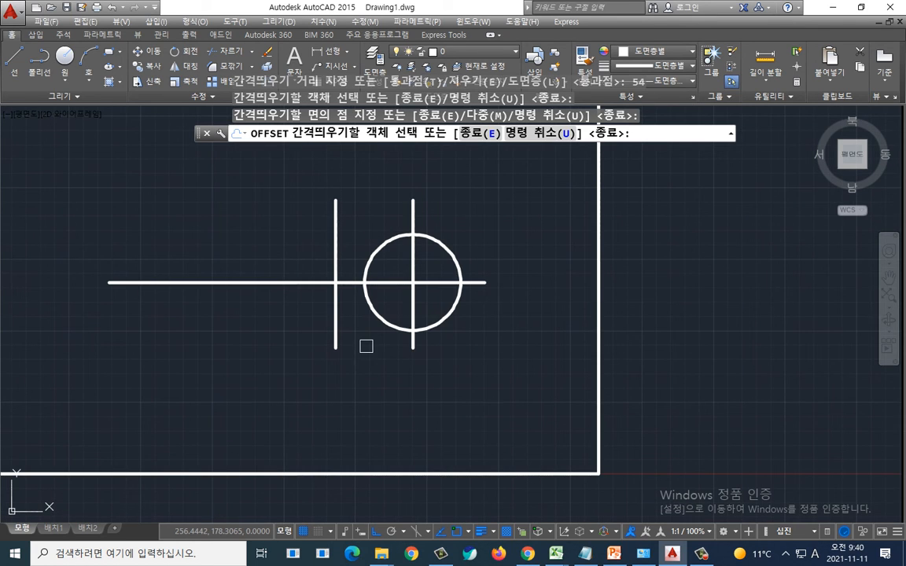
scroll(366, 347, "up", 2)
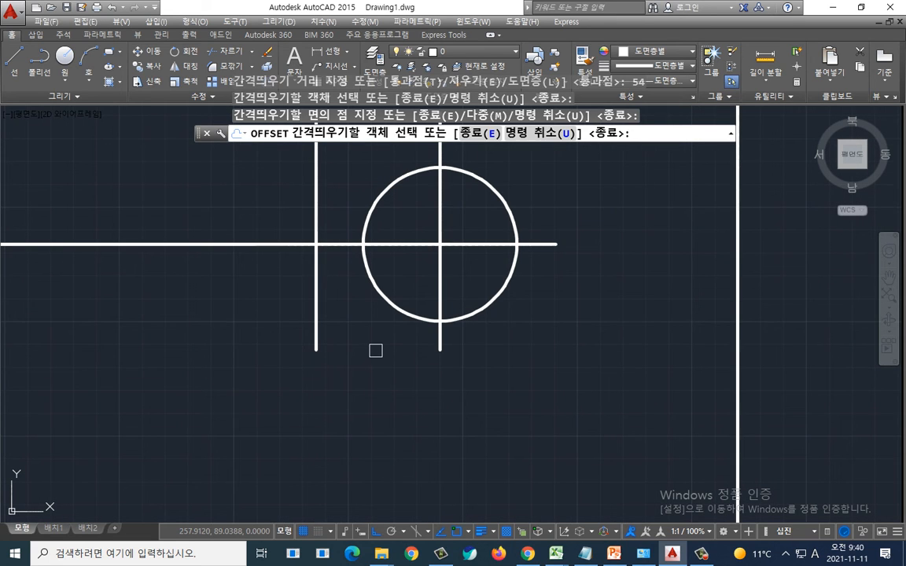
scroll(398, 358, "down", 2)
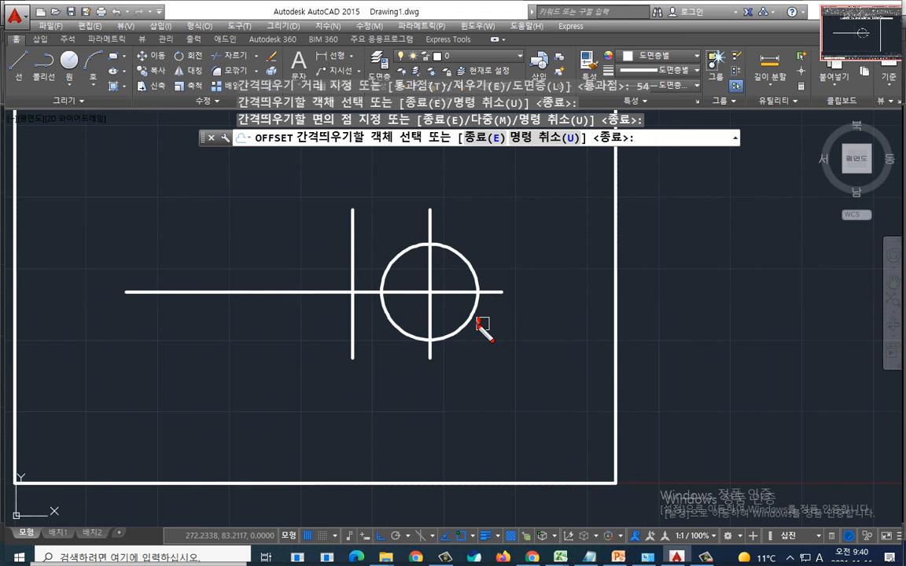
mouse_move(477, 319)
left_mouse_down()
mouse_move(386, 248)
mouse_move(470, 318)
left_mouse_up()
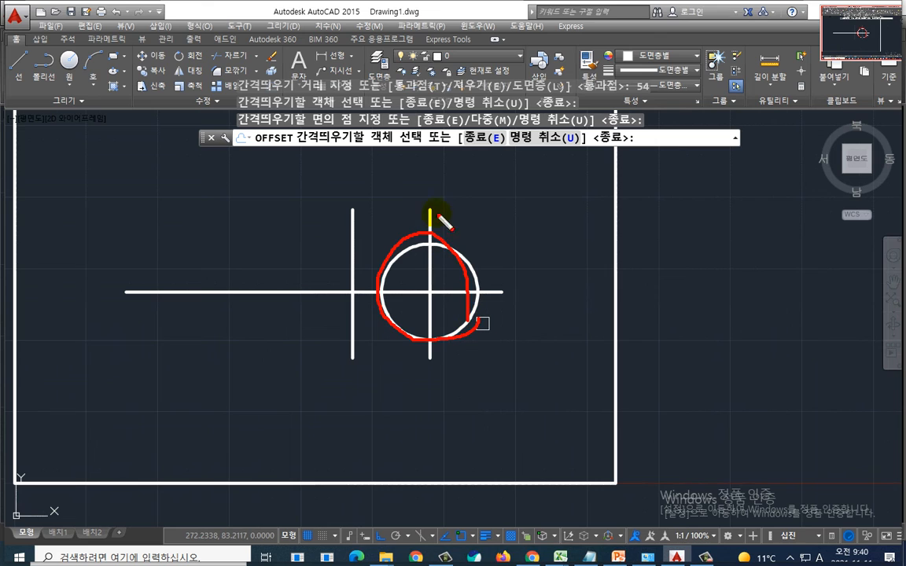
left_click_drag(429, 190, 416, 376)
left_click_drag(409, 220, 362, 220)
left_click_drag(366, 209, 374, 233)
mouse_move(381, 181)
left_mouse_down()
mouse_move(385, 195)
mouse_move(399, 180)
left_mouse_up()
mouse_move(402, 180)
left_mouse_down()
mouse_move(401, 190)
mouse_move(420, 194)
left_mouse_up()
left_click_drag(416, 181, 426, 197)
key("Escape")
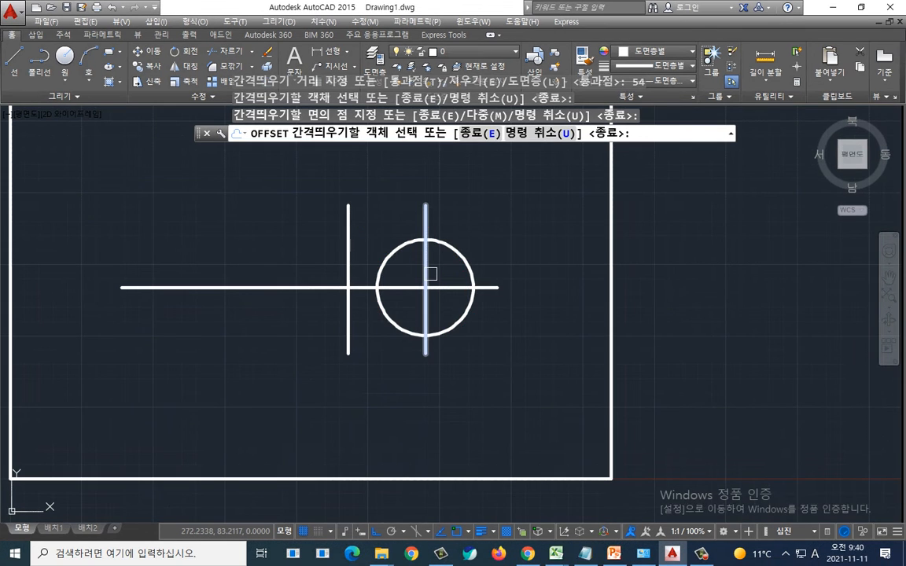
key("ctrl+2")
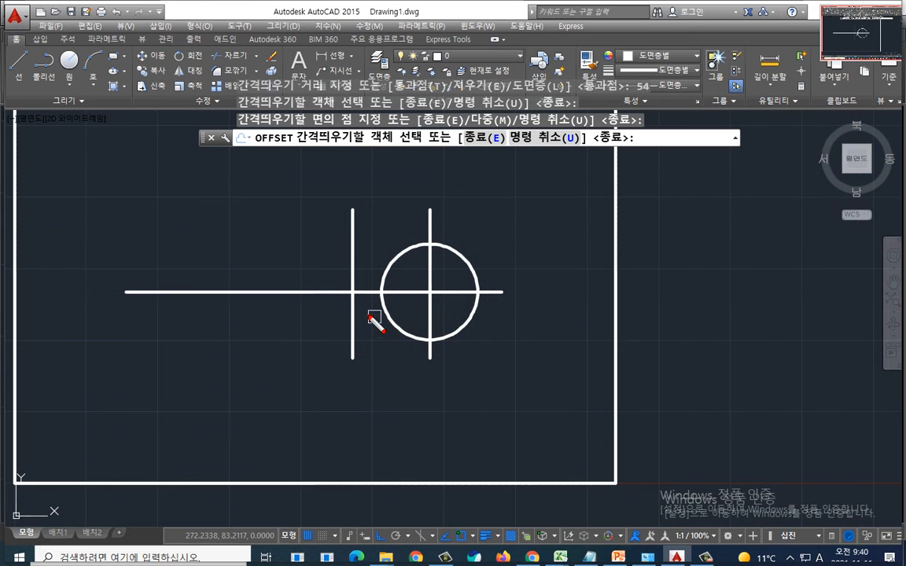
mouse_move(370, 317)
left_mouse_down()
mouse_move(343, 273)
mouse_move(367, 319)
left_mouse_up()
mouse_move(362, 271)
left_mouse_down()
mouse_move(371, 239)
mouse_move(379, 265)
left_mouse_up()
key("Escape")
Step: Review the slide's Ø40 circle, then return to the drawing and end the Offset command
key("alt+Tab")
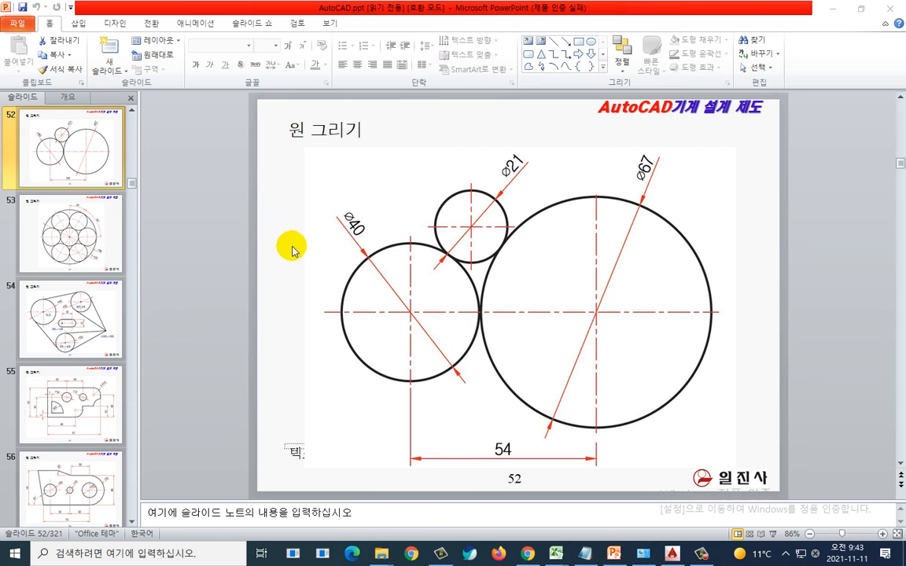
key("ctrl+2")
mouse_move(456, 349)
left_mouse_down()
mouse_move(455, 367)
mouse_move(356, 252)
mouse_move(439, 368)
mouse_move(422, 375)
left_mouse_up()
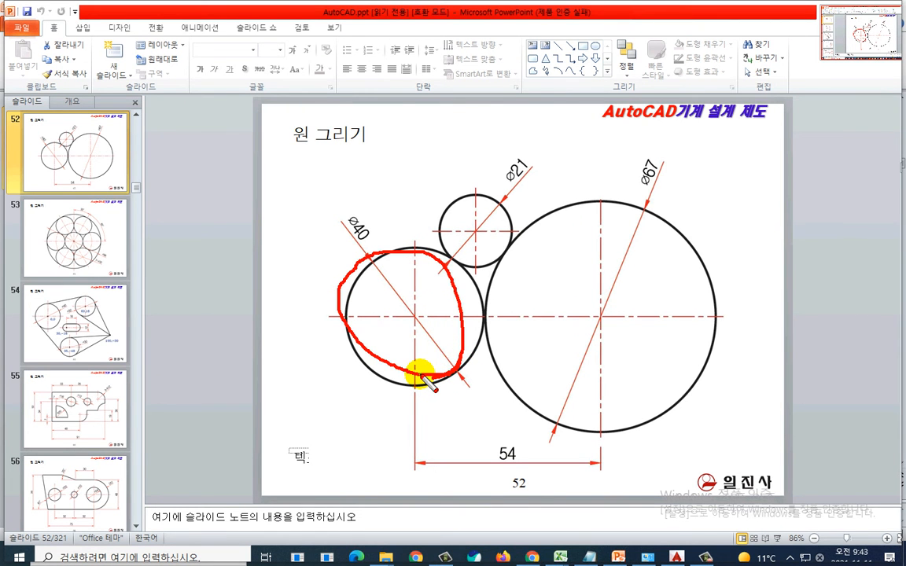
key("Escape")
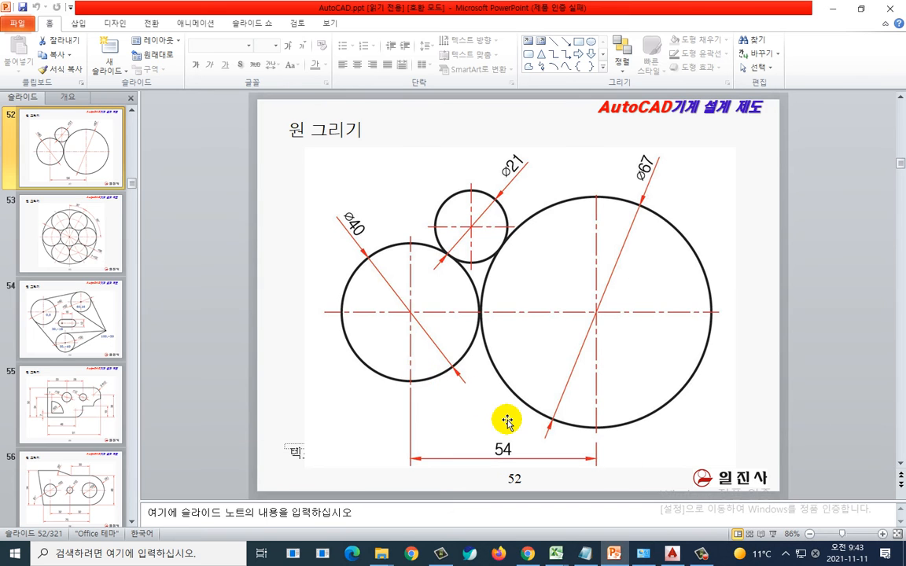
left_click(209, 194)
key("alt+Tab")
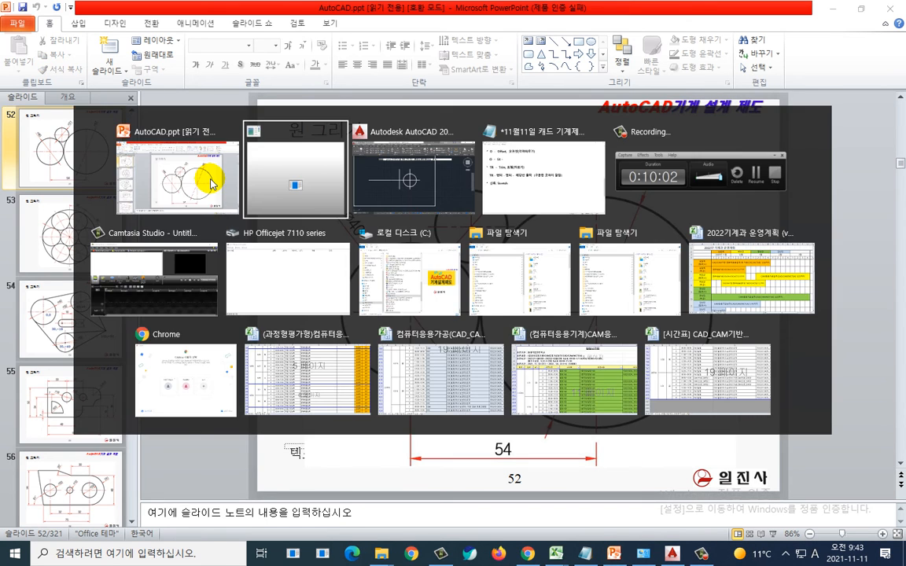
key("Escape")
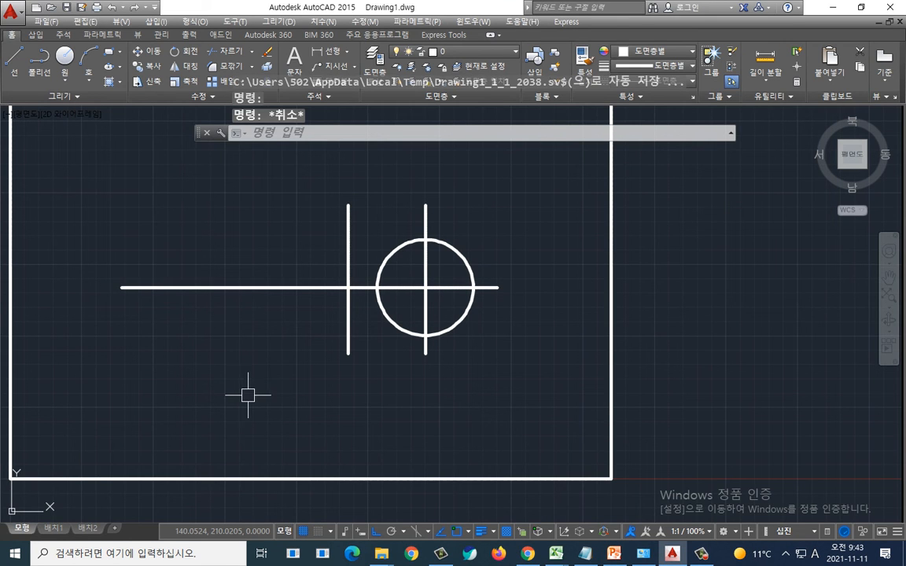
Step: Draw a Ø40 circle centred where the offset vertical line crosses the horizontal centre line
mouse_move(306, 422)
middle_mouse_down()
mouse_move(358, 426)
mouse_move(384, 452)
middle_mouse_up()
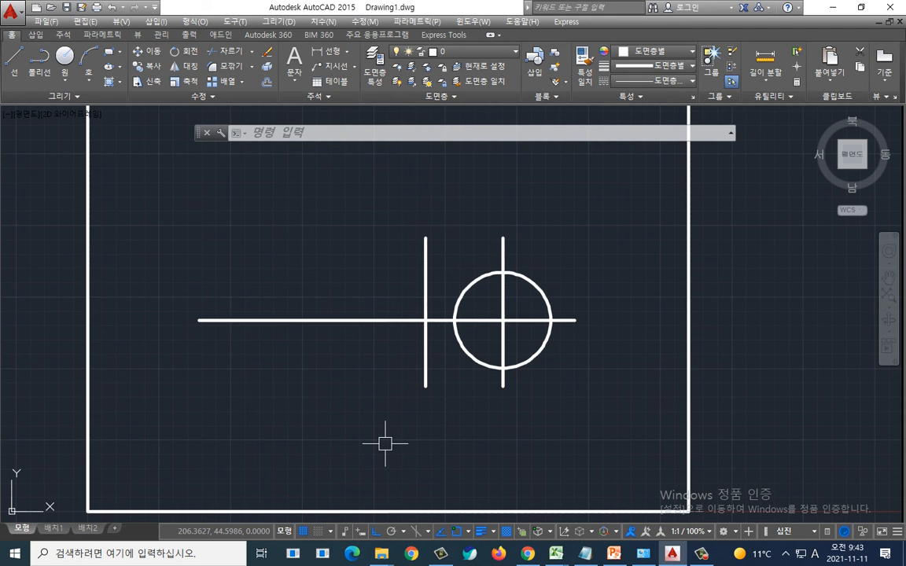
key("Escape")
key("Escape")
key("Escape")
type("C")
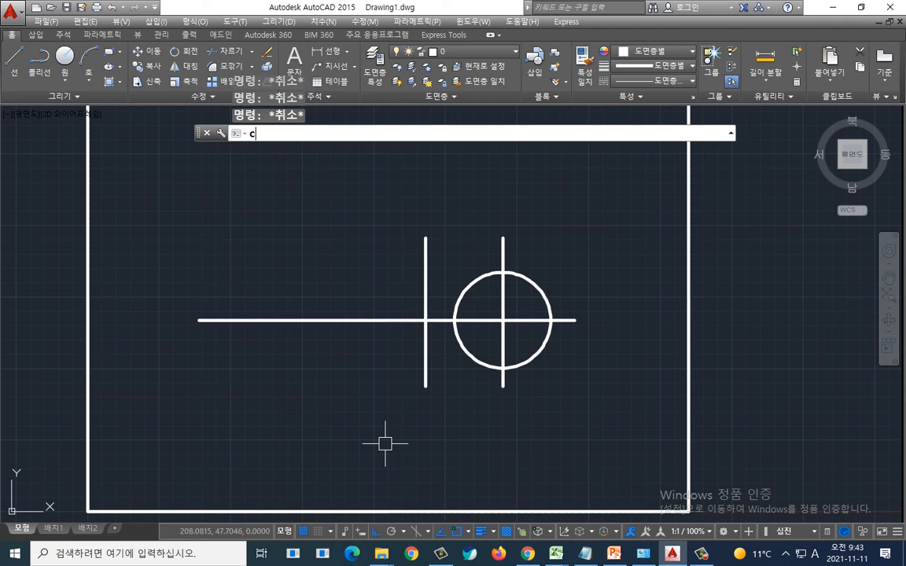
key("Return")
scroll(423, 350, "up", 4)
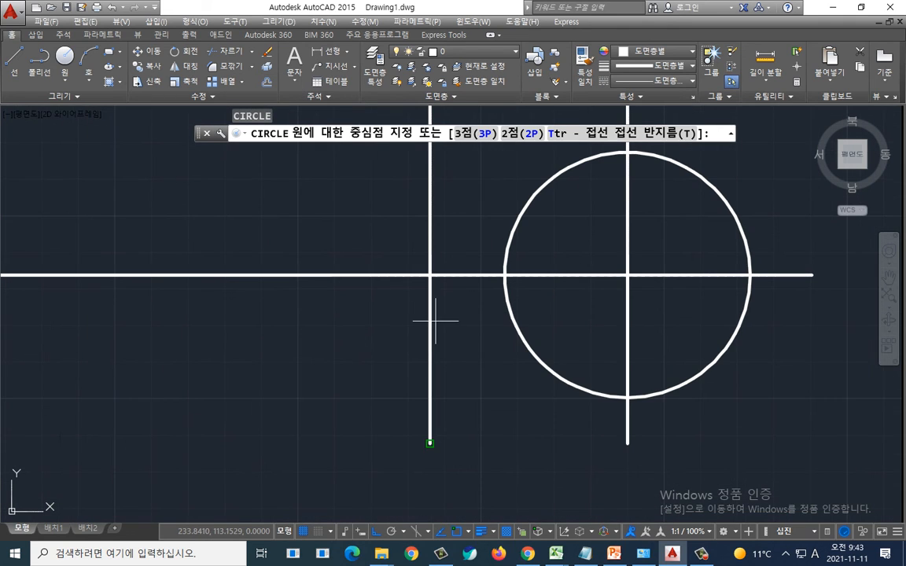
left_click(430, 274)
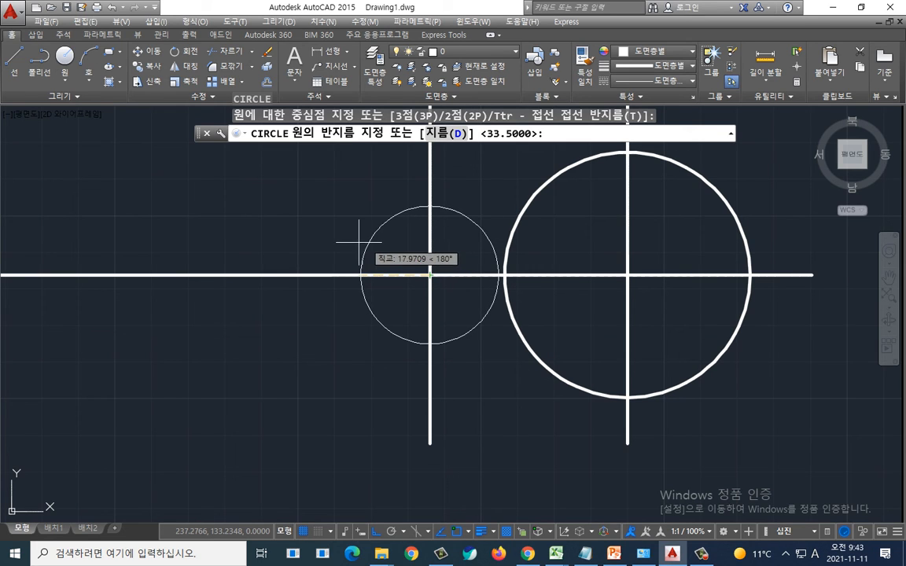
type("d")
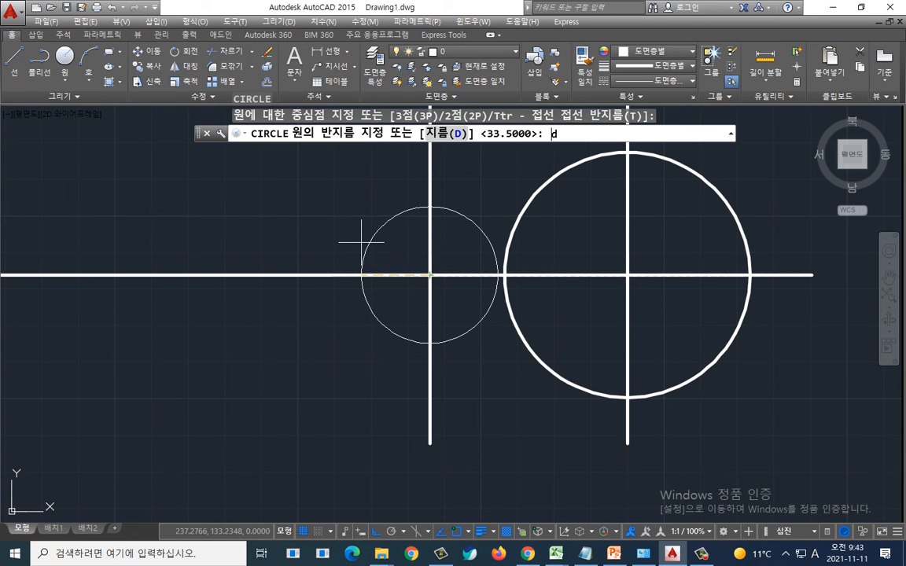
key("Return")
type("40")
key("Return")
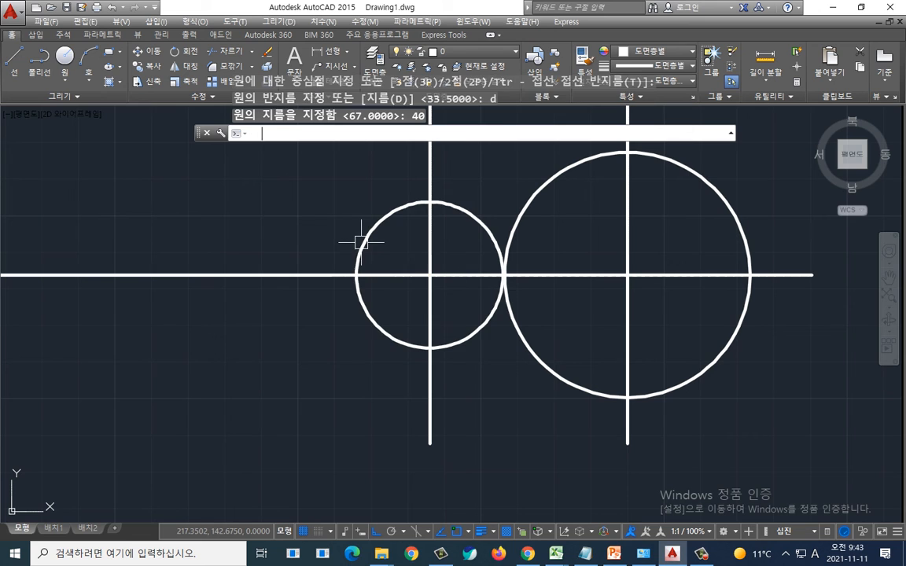
Step: Compare the two drawn circles with the slide's layout
scroll(361, 242, "down", 2)
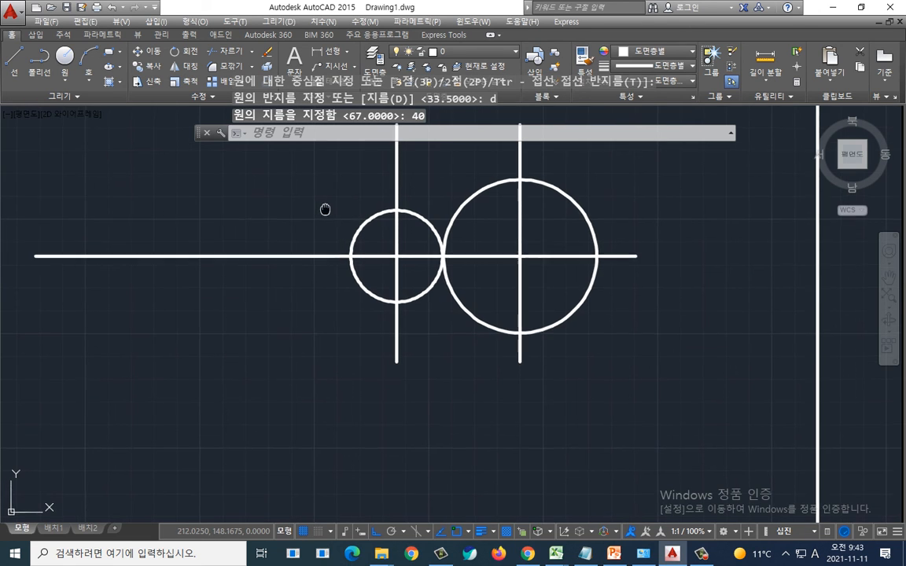
middle_click_drag(323, 209, 283, 238)
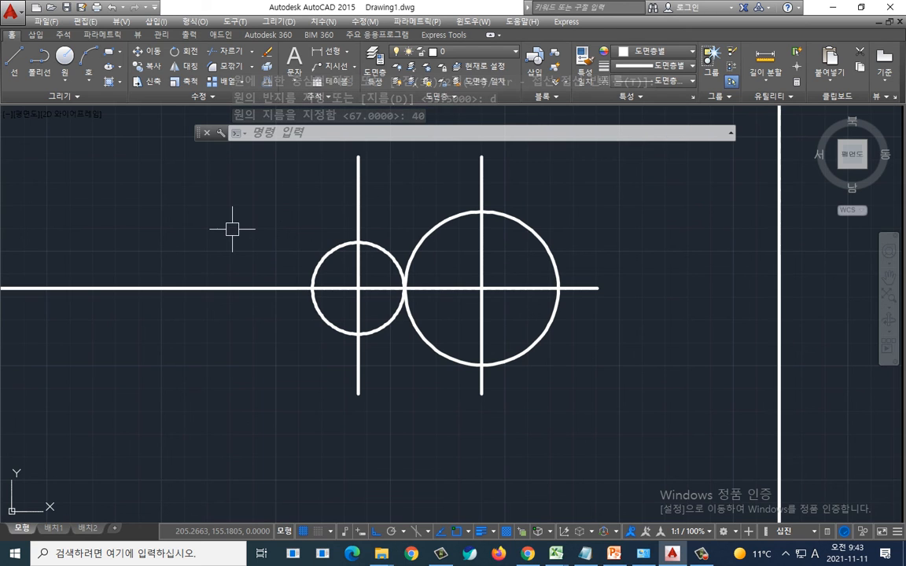
key("alt+Tab")
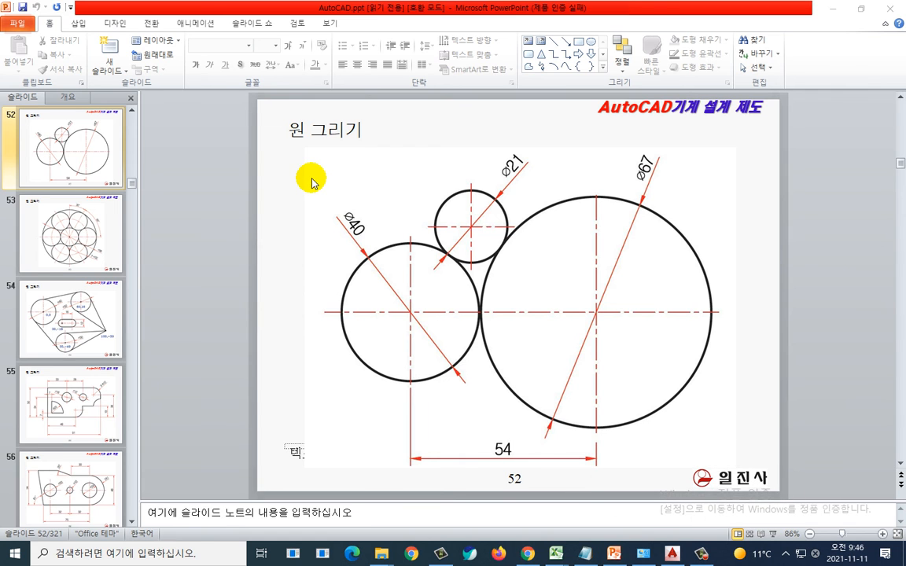
key("alt+Tab")
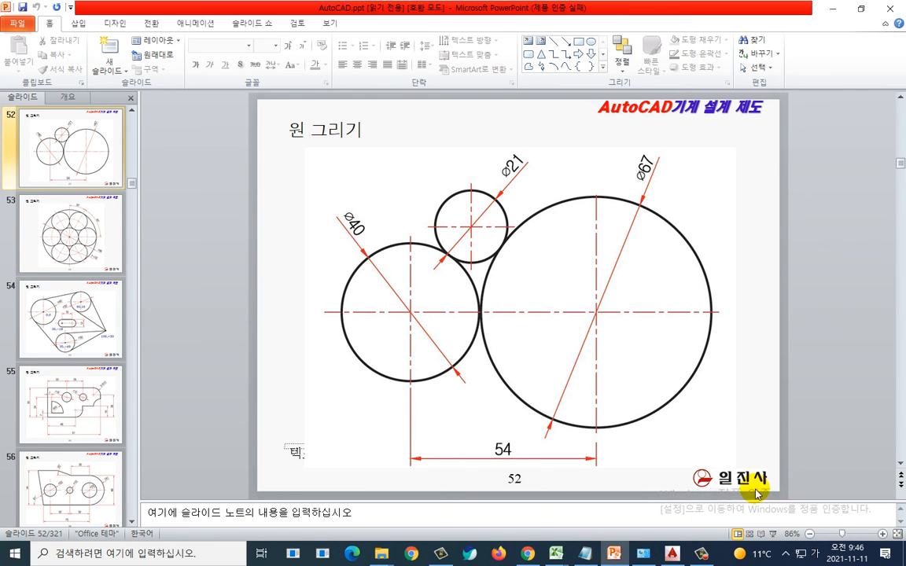
key("alt+Tab")
key("Tab")
mouse_move(606, 381)
left_mouse_down()
mouse_move(516, 417)
mouse_move(339, 294)
mouse_move(563, 228)
mouse_move(384, 430)
mouse_move(472, 178)
mouse_move(522, 427)
mouse_move(504, 430)
left_mouse_up()
key("Escape")
scroll(382, 228, "down", 2)
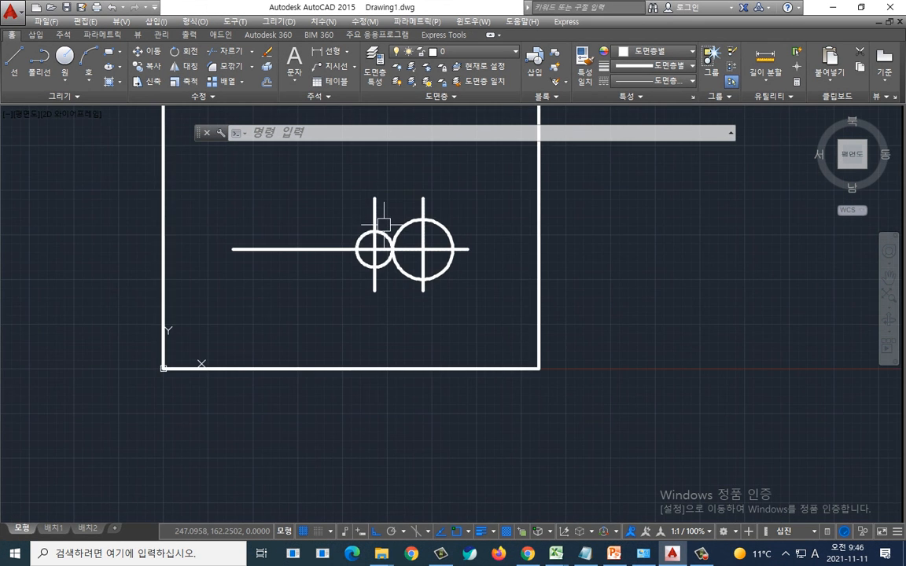
scroll(383, 239, "up", 4)
mouse_move(464, 223)
left_mouse_down()
mouse_move(371, 254)
mouse_move(370, 167)
mouse_move(468, 186)
left_mouse_up()
key("Escape")
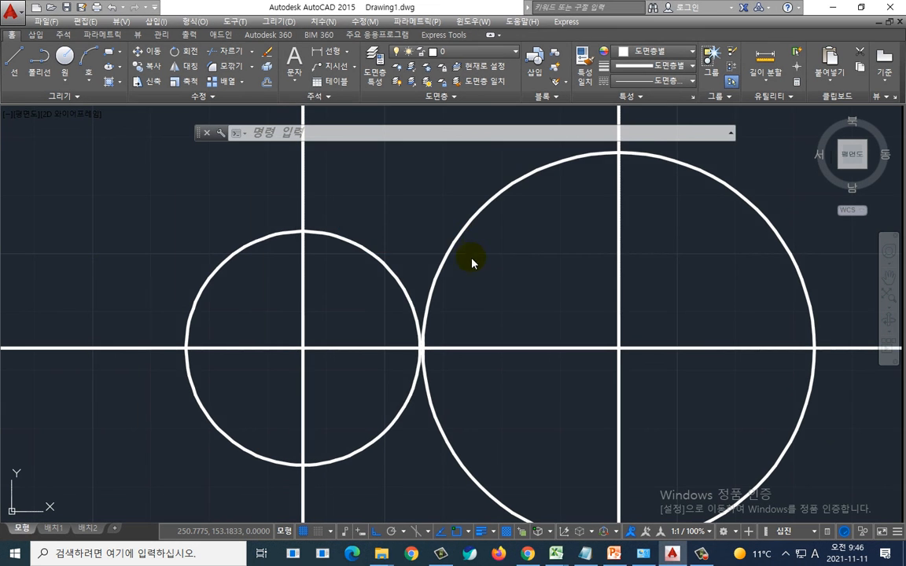
Step: Examine the slide's Ø21 circle dimension and return to the drawing
key("alt+Tab")
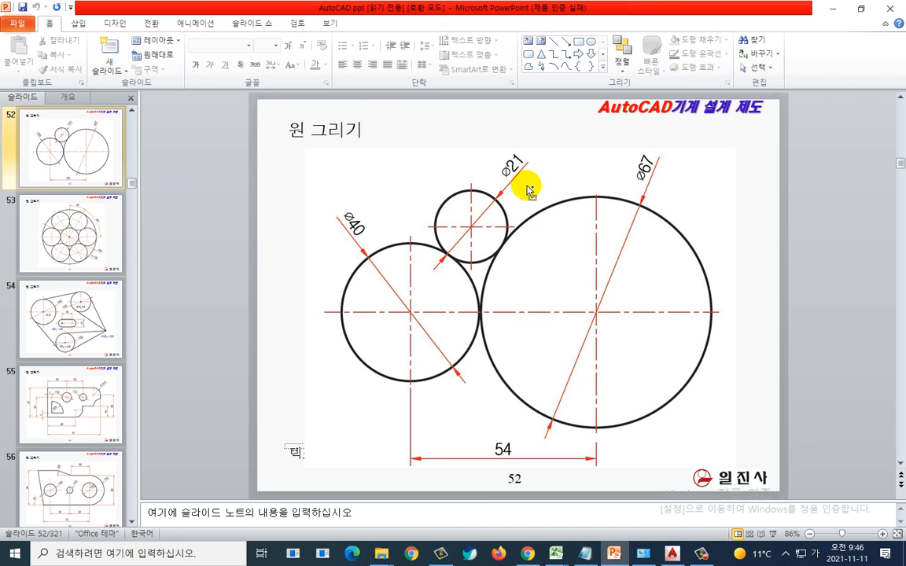
mouse_move(525, 165)
left_mouse_down()
mouse_move(470, 157)
mouse_move(521, 188)
left_mouse_up()
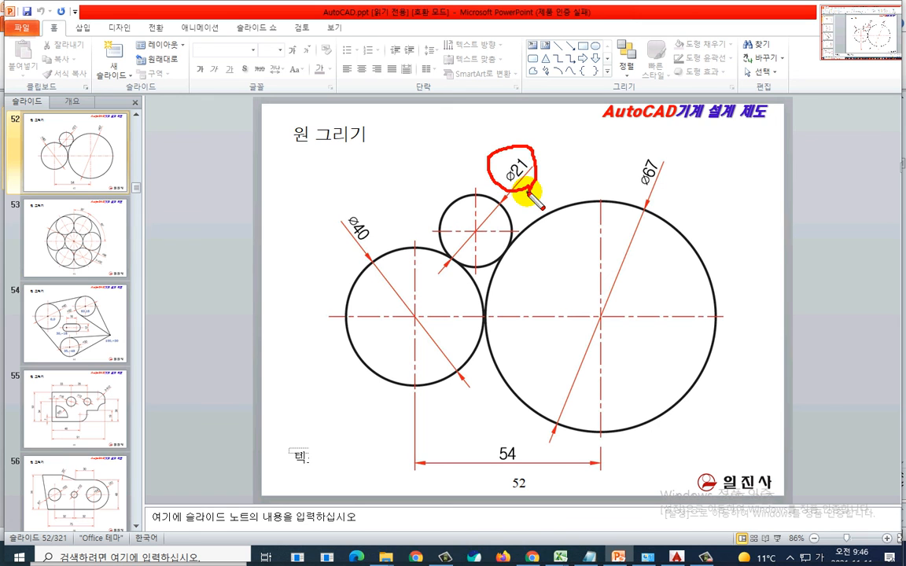
key("Escape")
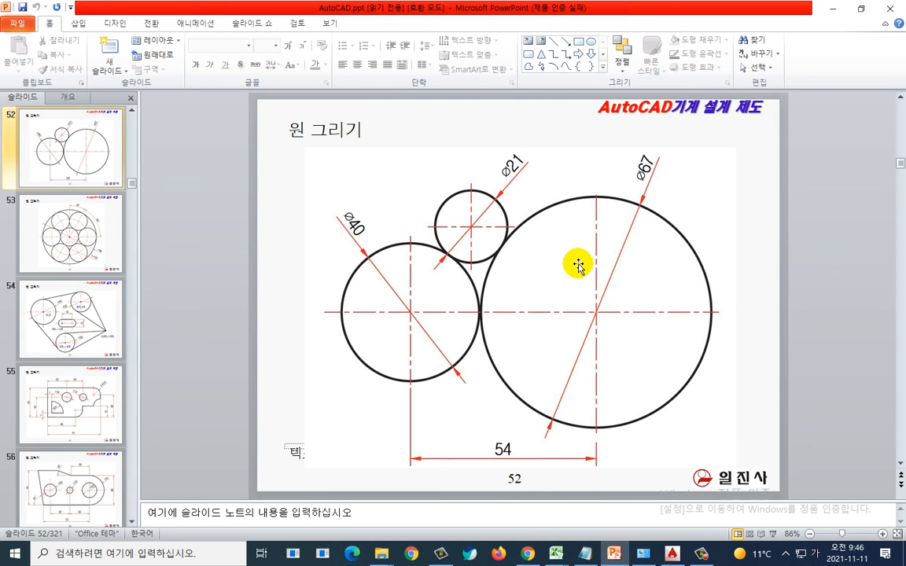
key("alt+Tab")
middle_click_drag(399, 190, 417, 201)
key("Escape")
key("Escape")
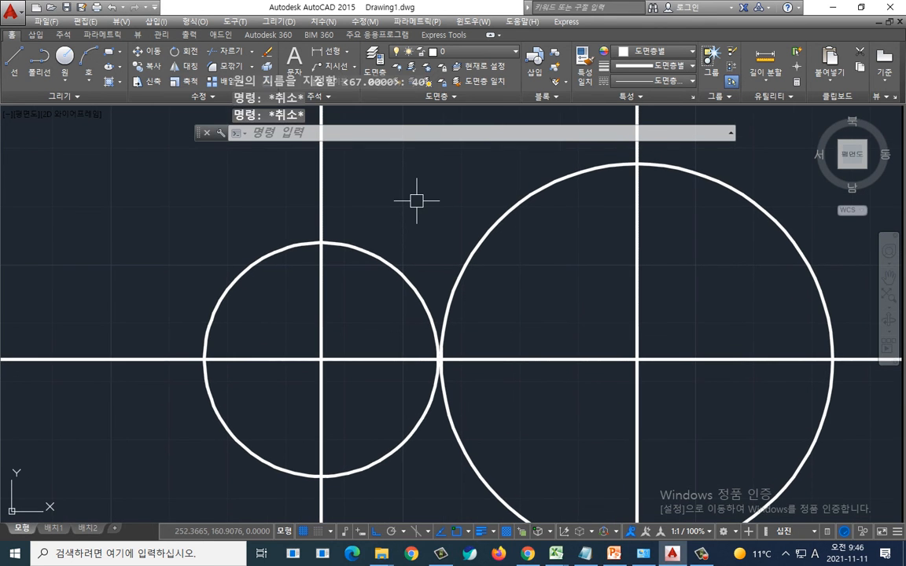
Step: Draw a circle of radius 10.5 tangent to both the Ø40 and Ø67 circles using the Tangent-Tangent-Radius option
type("c")
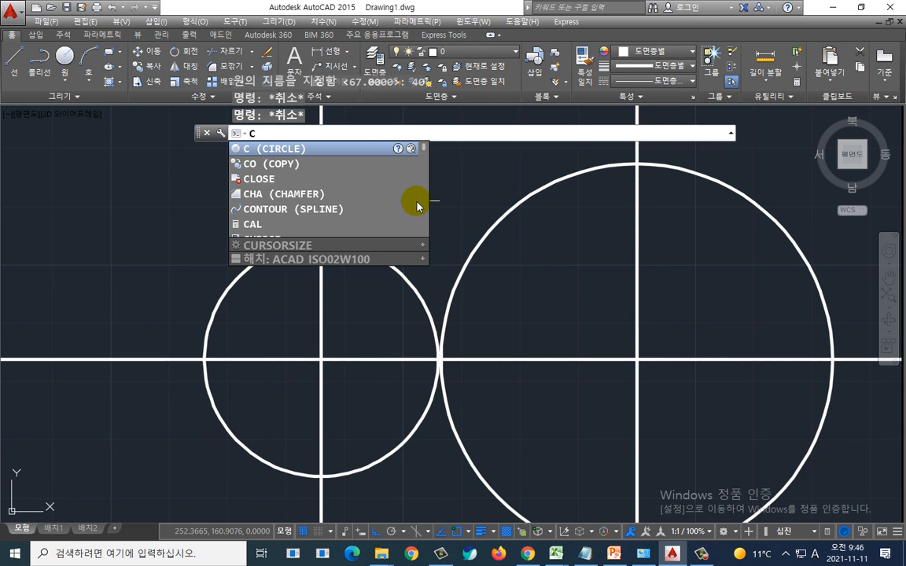
key("Return")
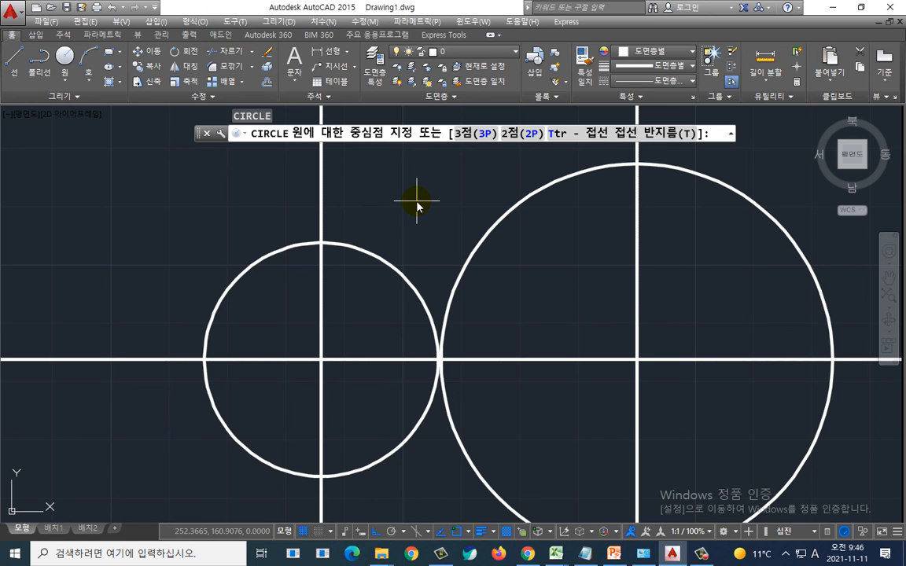
type("t")
key("Return")
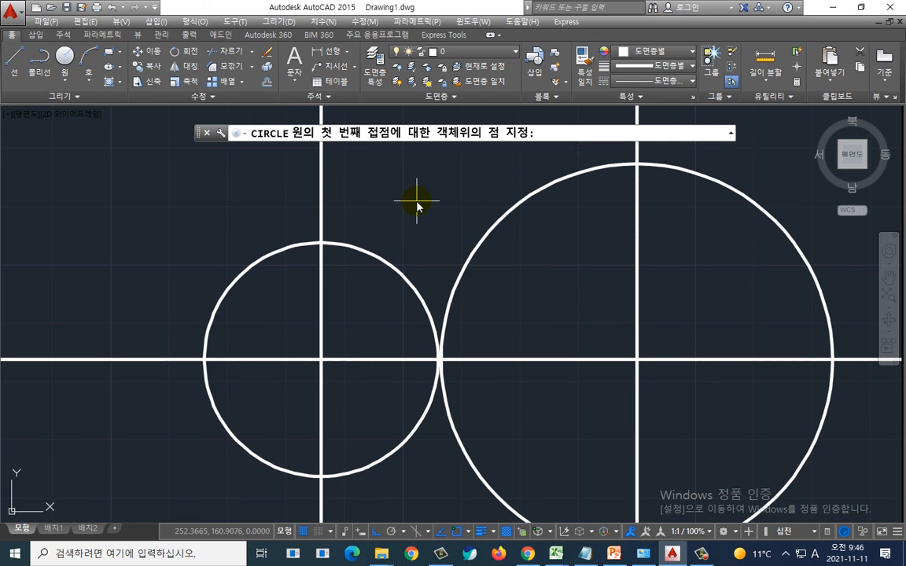
left_click(375, 249)
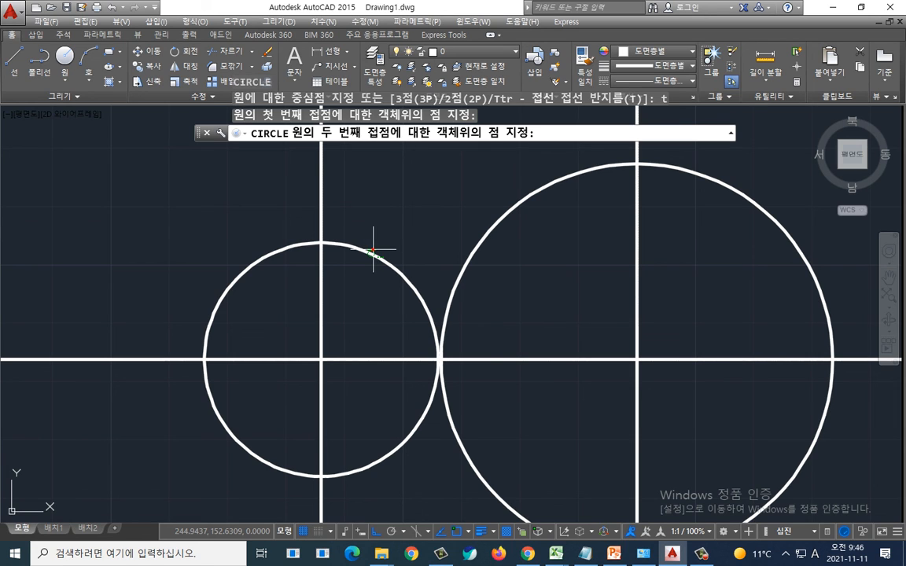
left_click(476, 214)
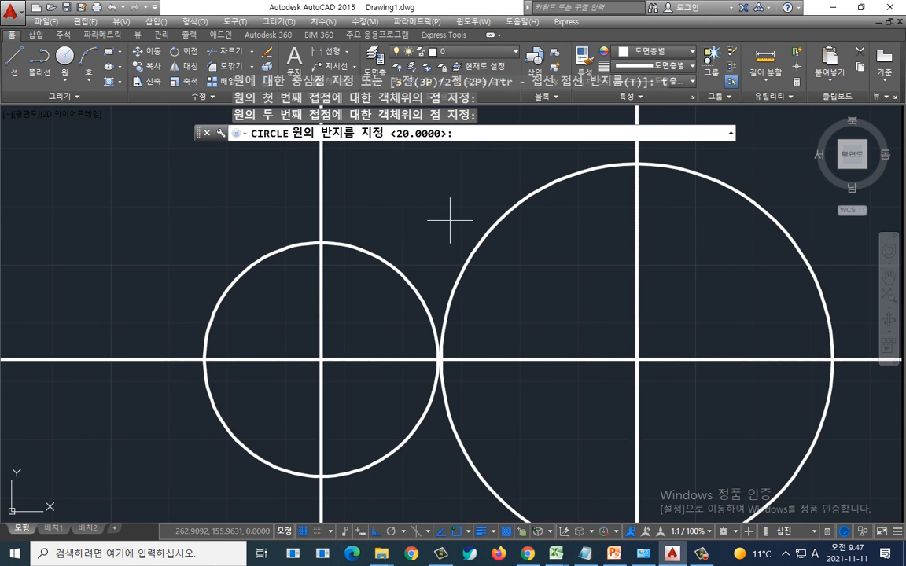
key("alt+Tab")
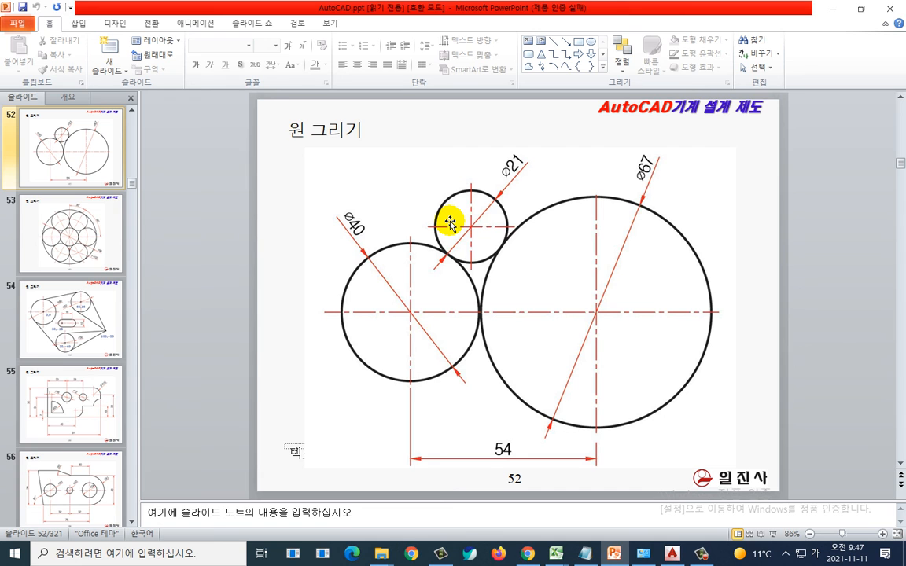
key("alt+Tab")
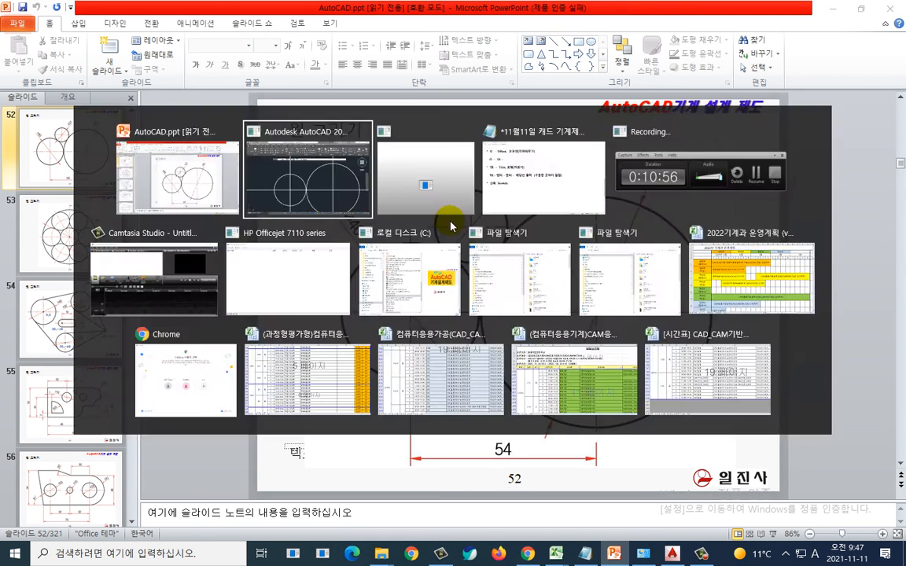
type("10.5")
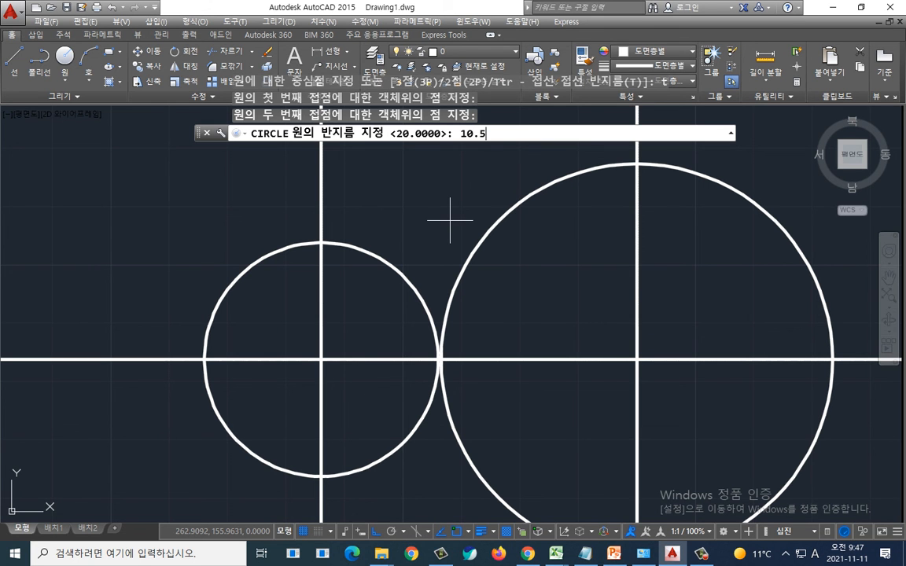
key("Return")
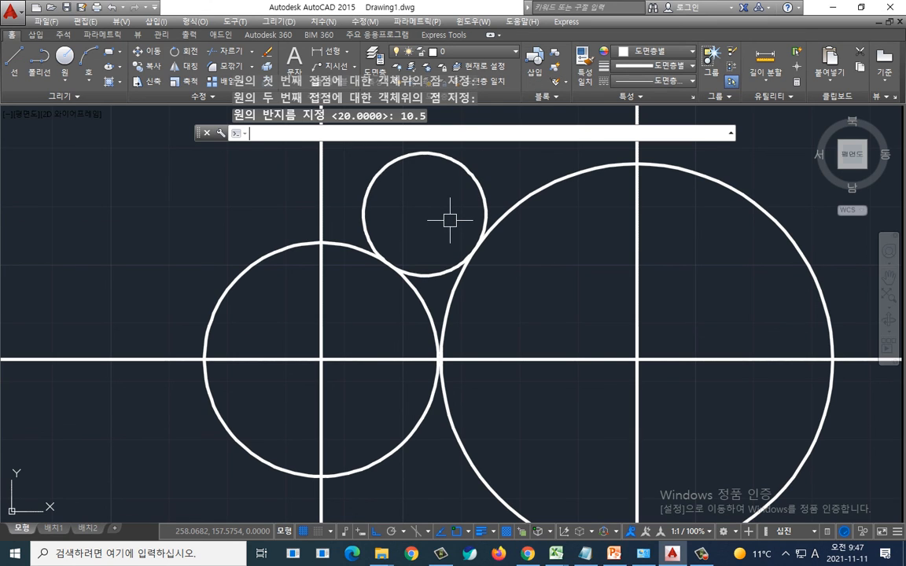
scroll(556, 334, "down", 2)
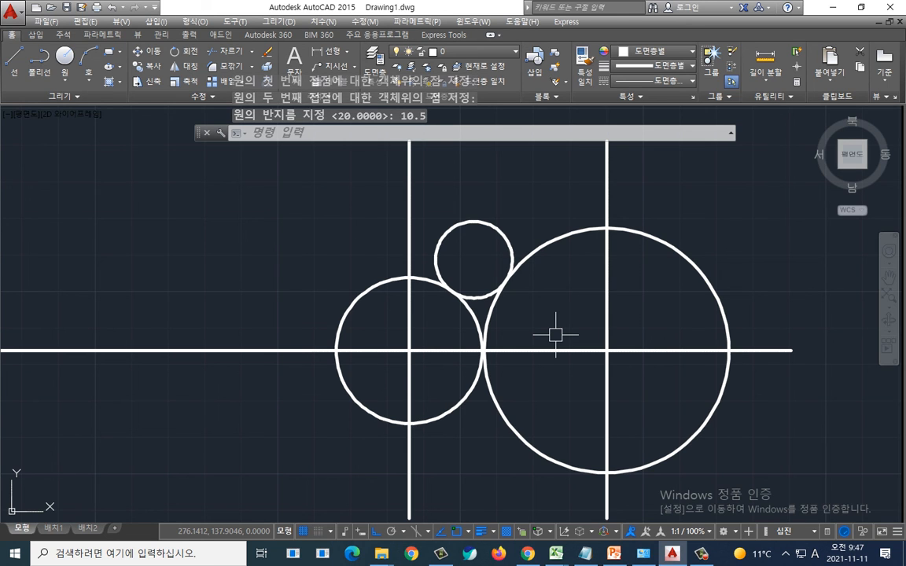
mouse_move(557, 334)
middle_mouse_down()
mouse_move(522, 307)
mouse_move(479, 299)
middle_mouse_up()
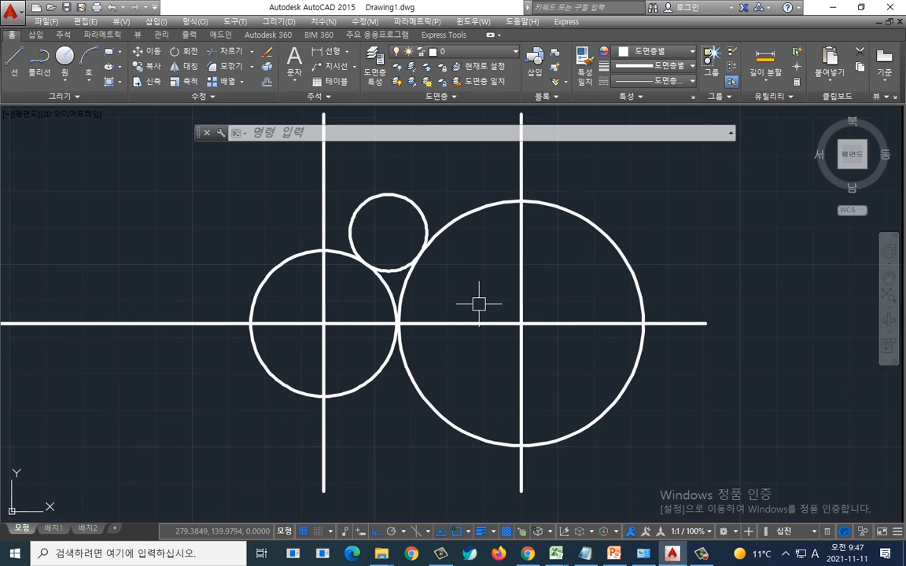